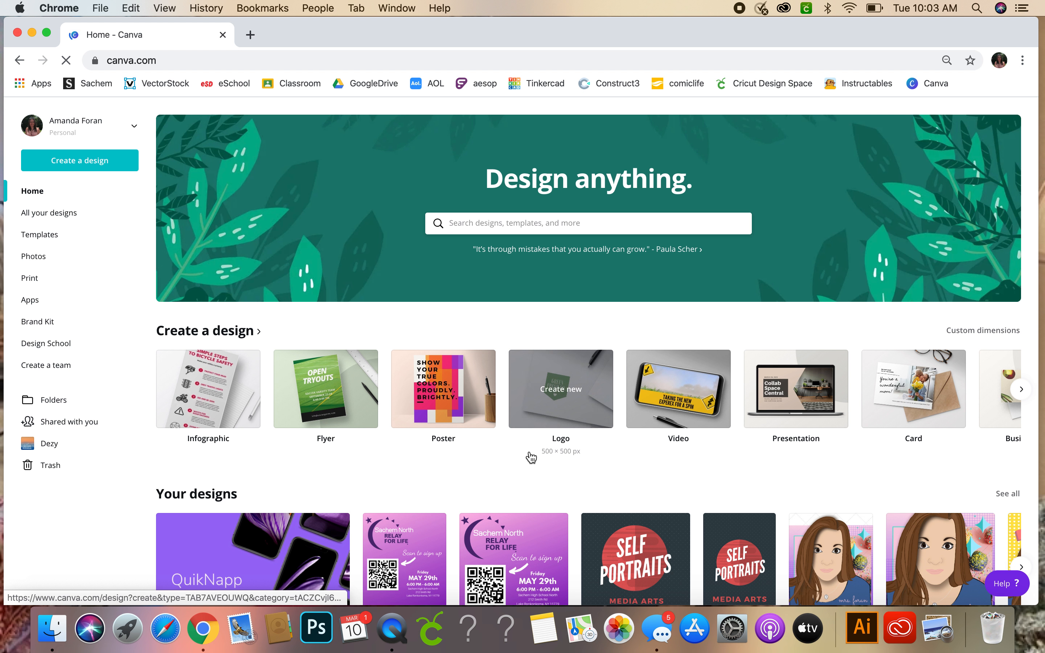
Browse the available design types on the home page and look over the recent designs.
click(1022, 392)
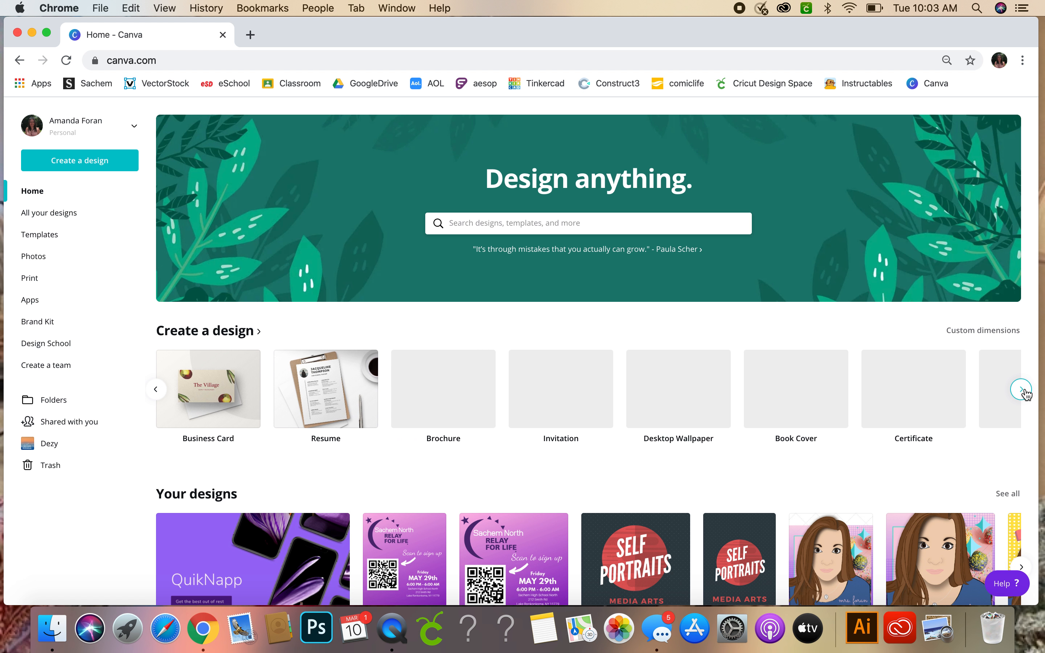
click(1022, 391)
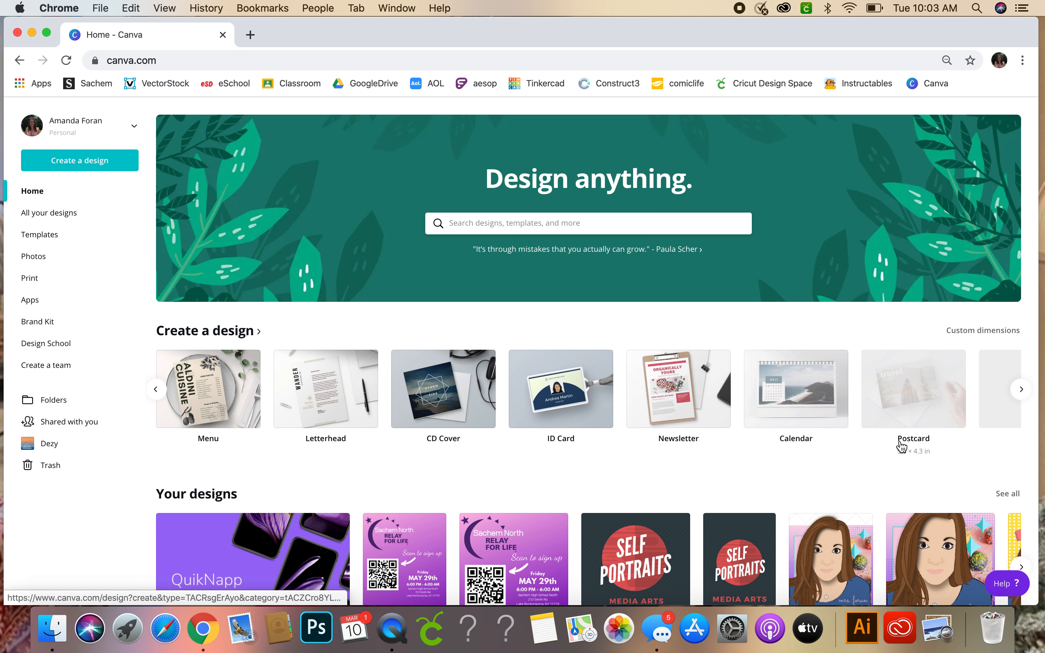
scroll(902, 446, down, 3)
scroll(905, 440, down, 1)
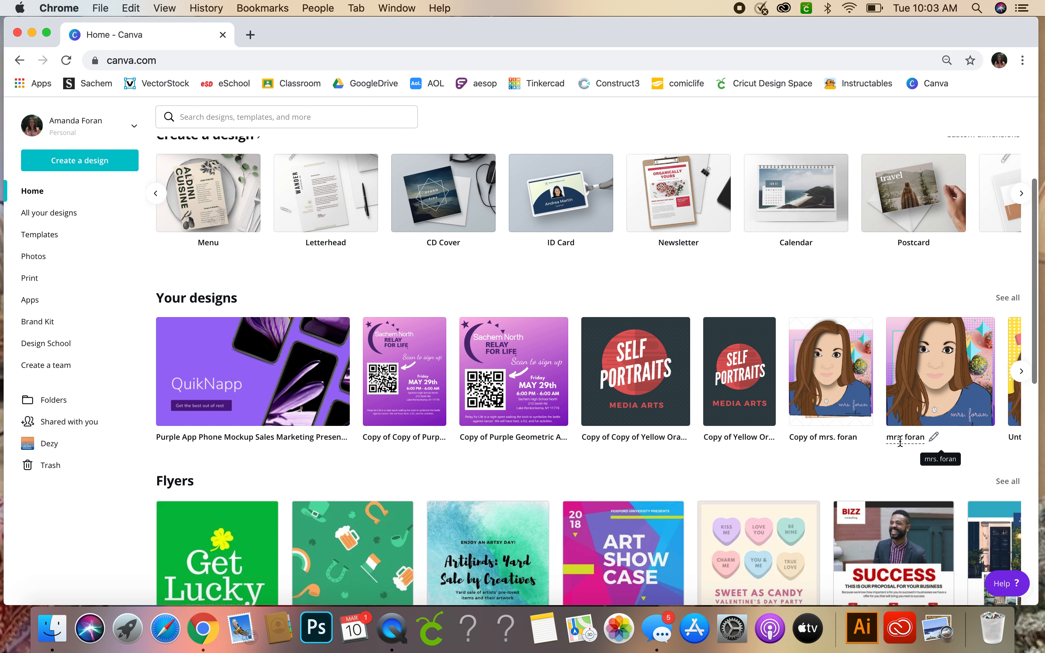
scroll(906, 432, down, 1)
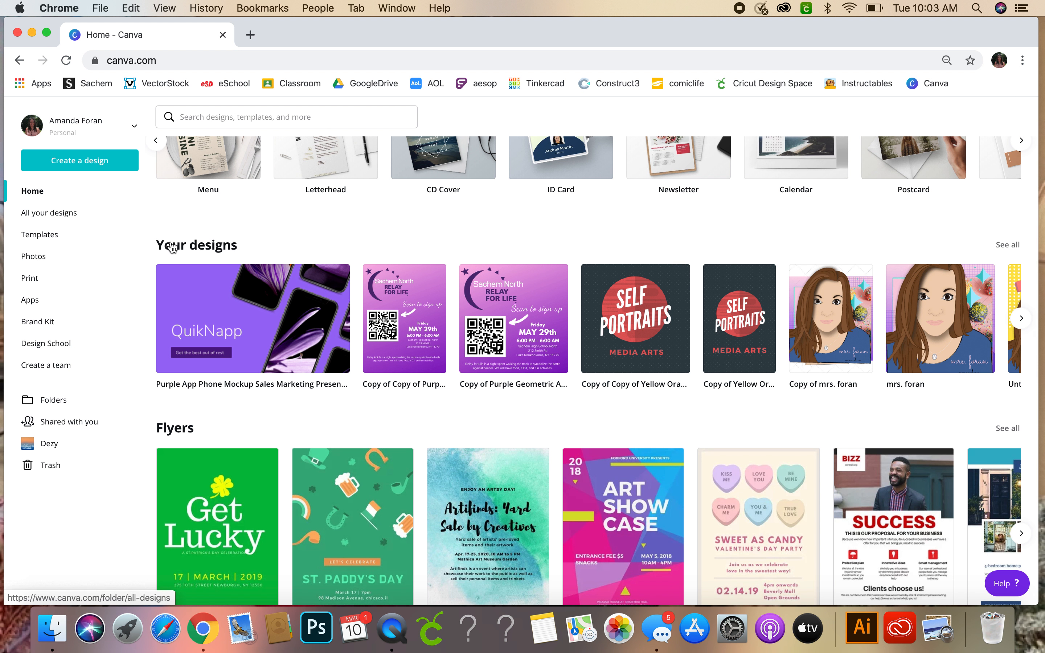
Open the full collection of saved designs and look through it down to the oldest ones.
click(64, 222)
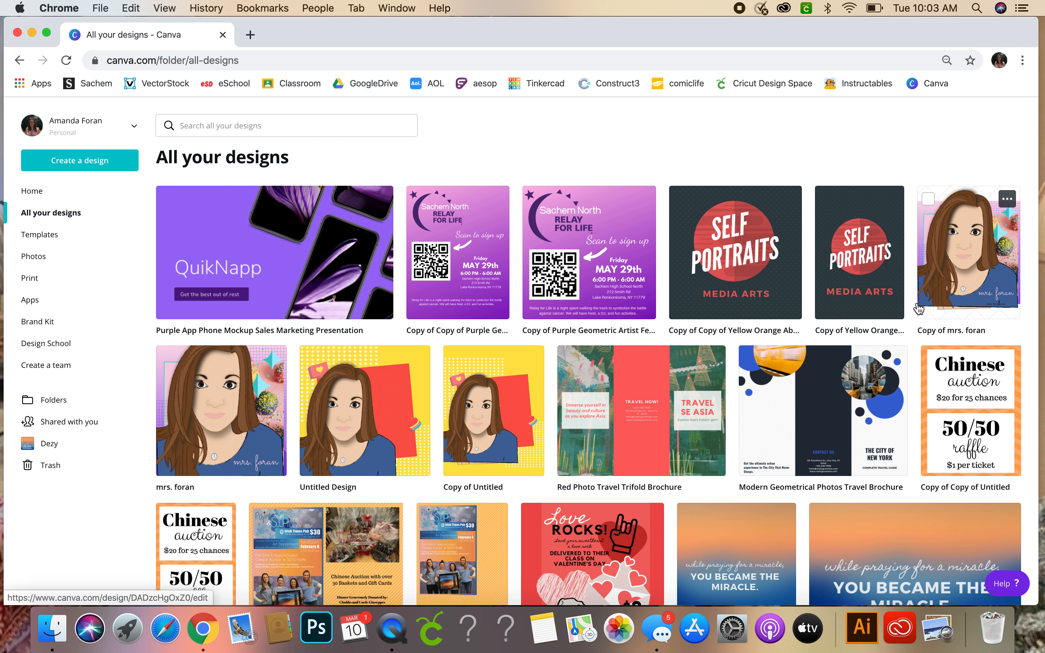
scroll(681, 311, down, 5)
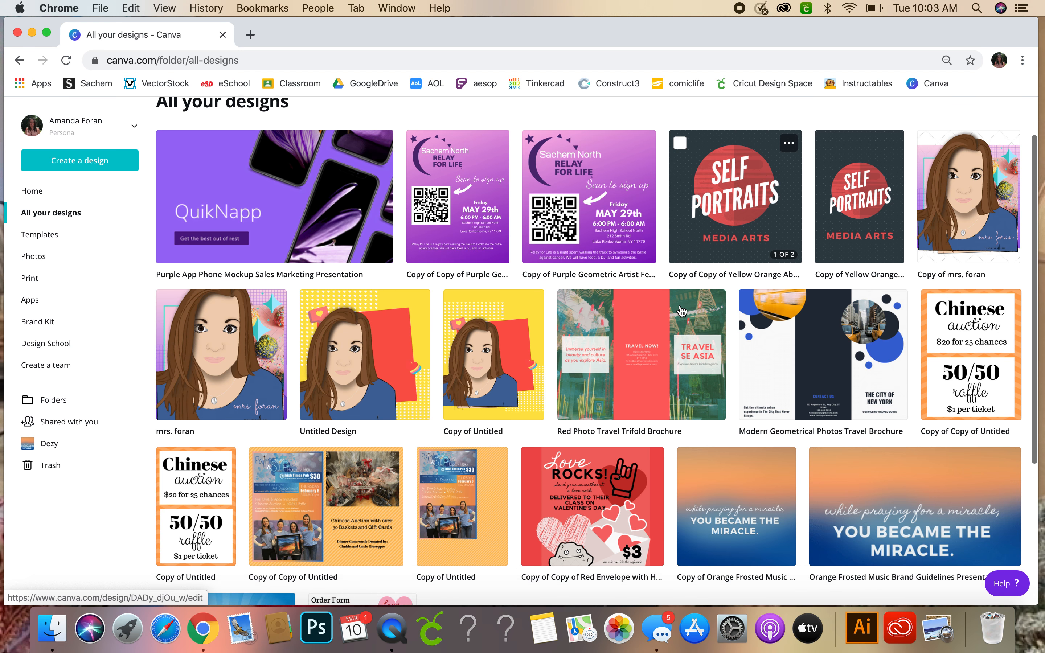
scroll(681, 311, down, 3)
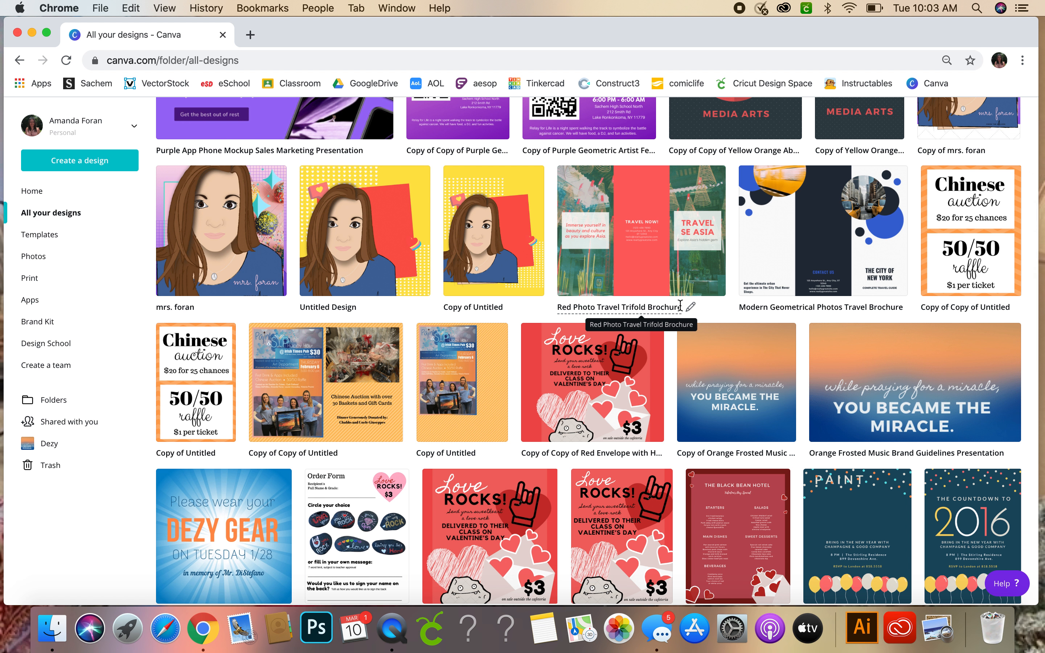
scroll(622, 437, down, 10)
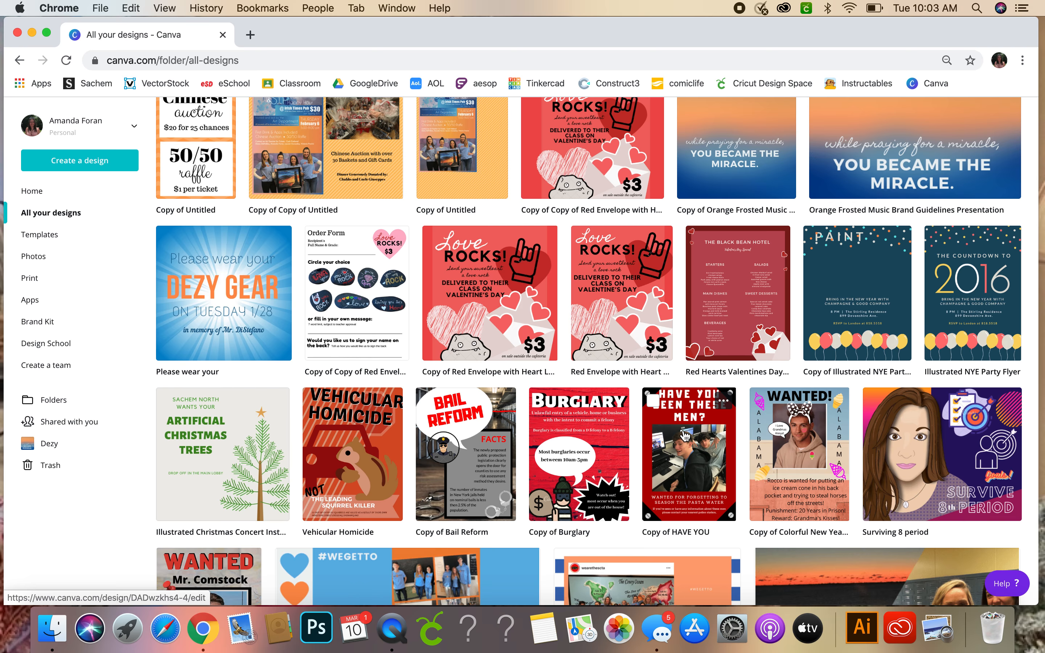
scroll(685, 435, down, 6)
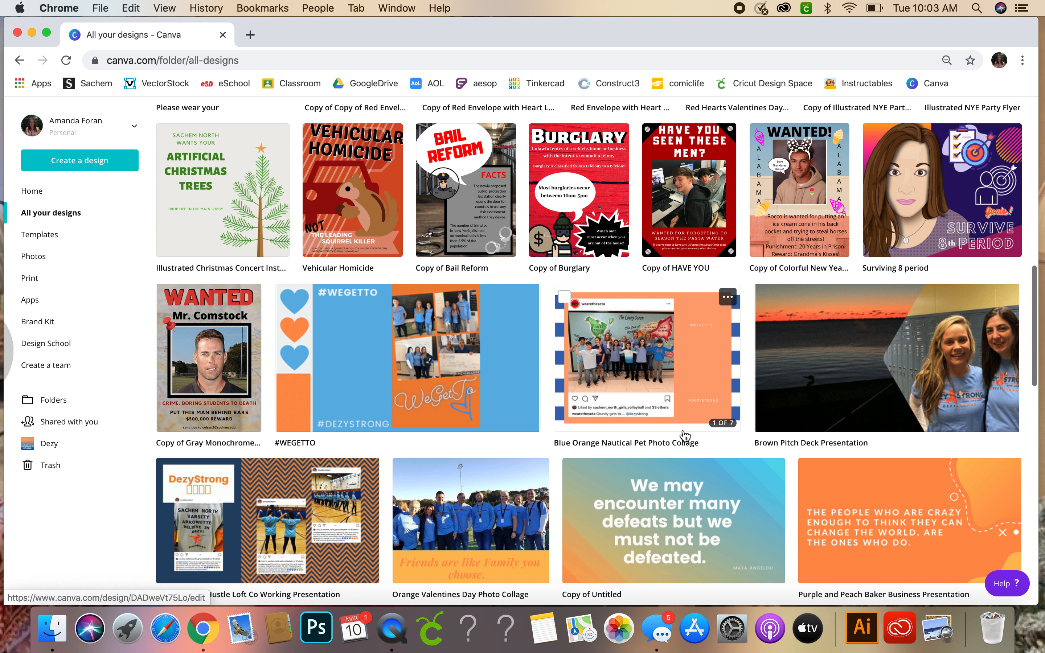
scroll(684, 435, down, 8)
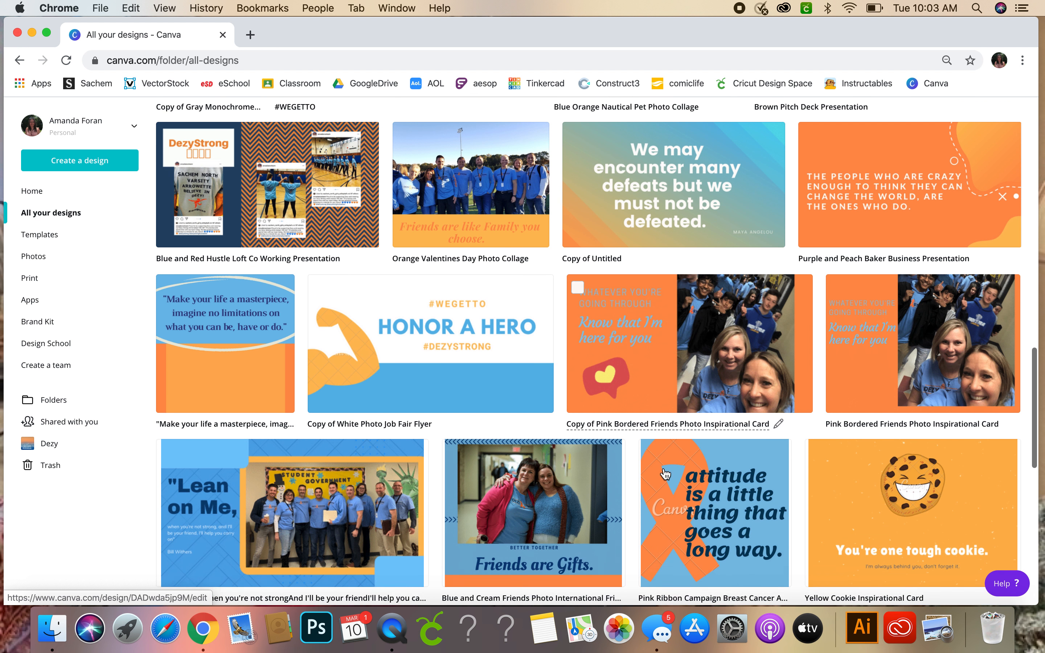
scroll(665, 474, down, 13)
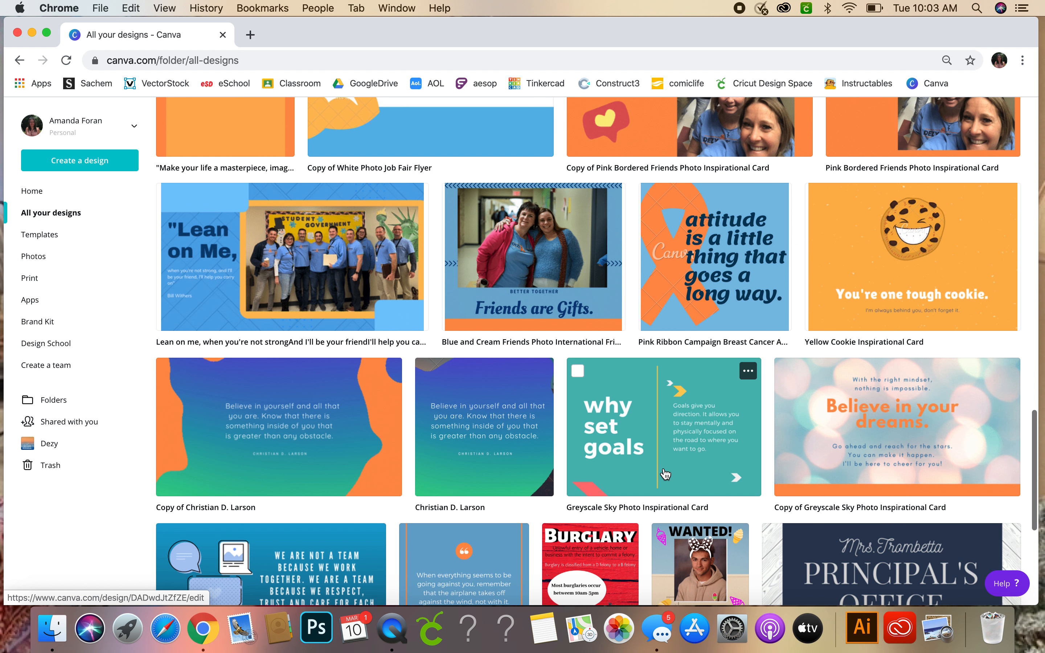
scroll(665, 475, down, 5)
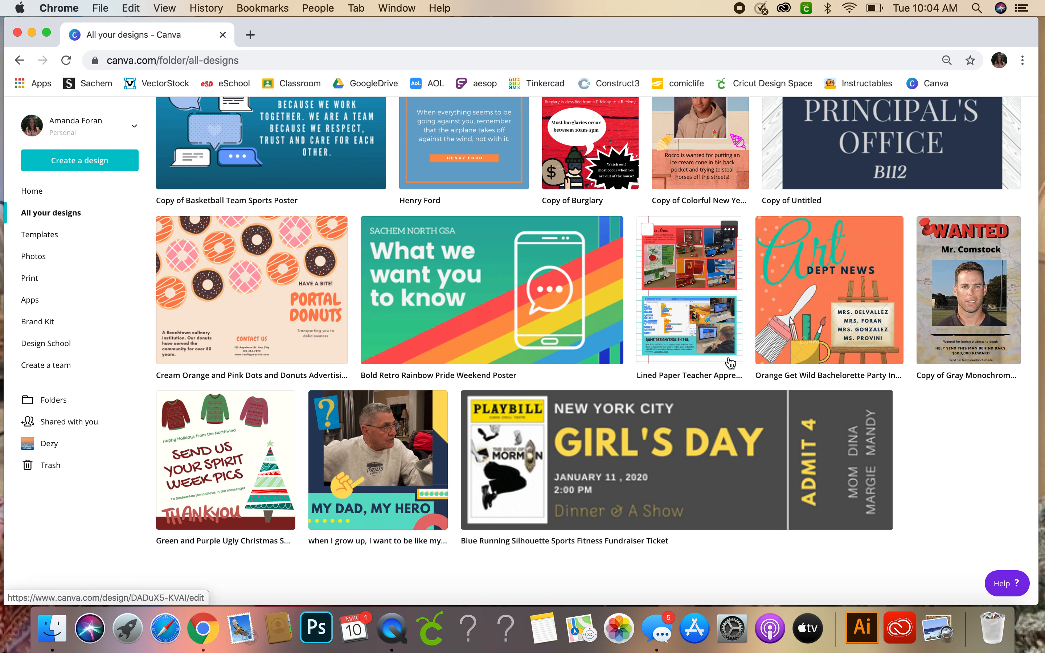
scroll(730, 363, up, 10)
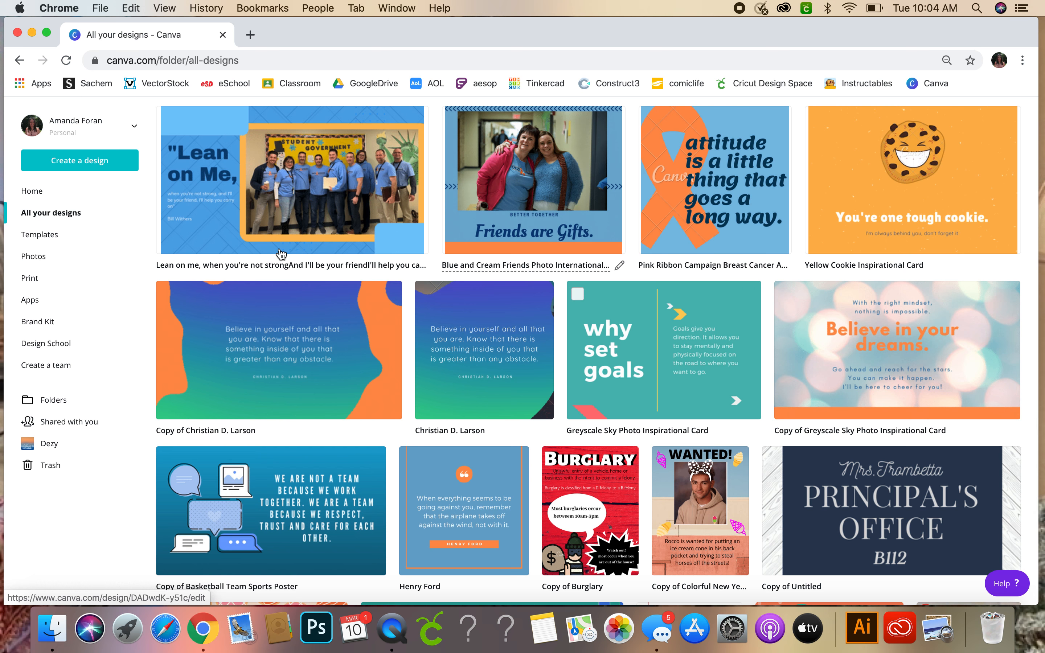
Open the template library and browse its template categories through to programs, tickets and coupons.
click(40, 235)
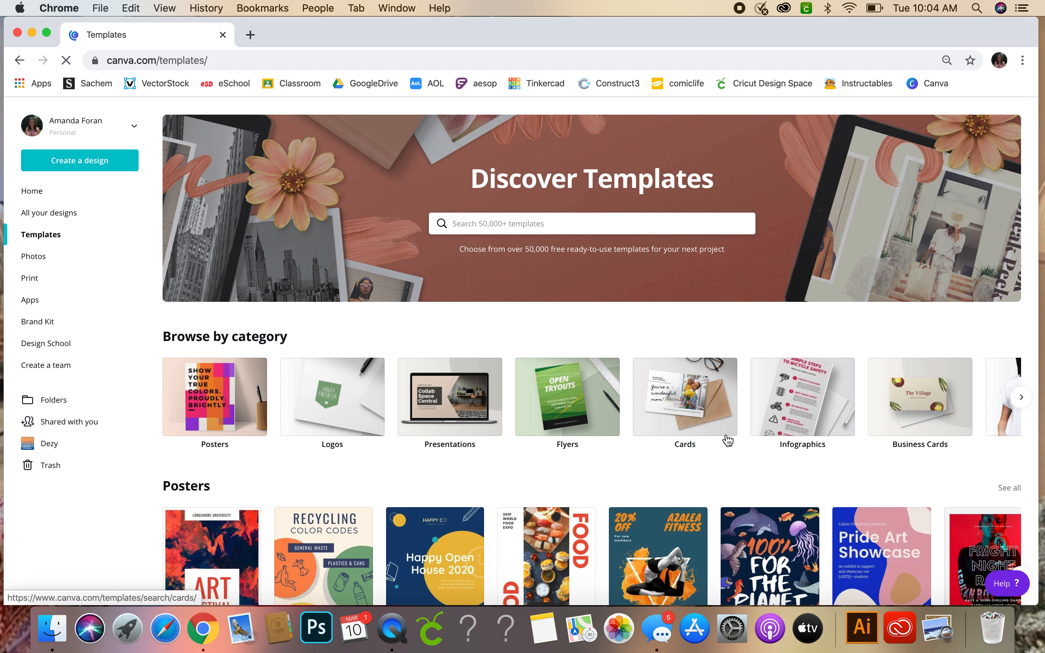
click(1020, 401)
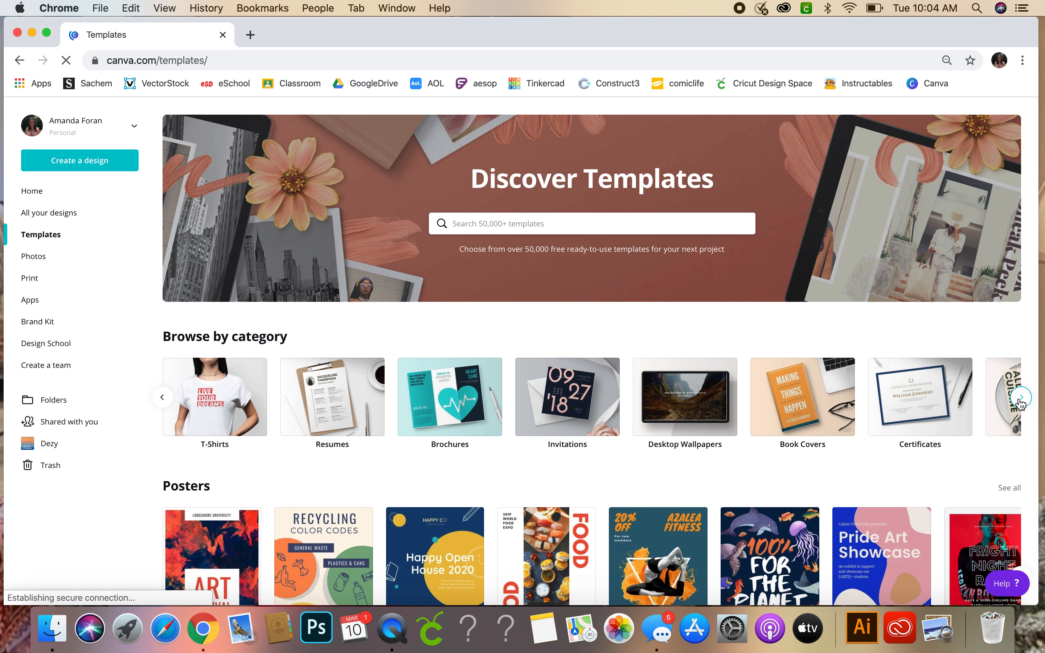
click(1021, 401)
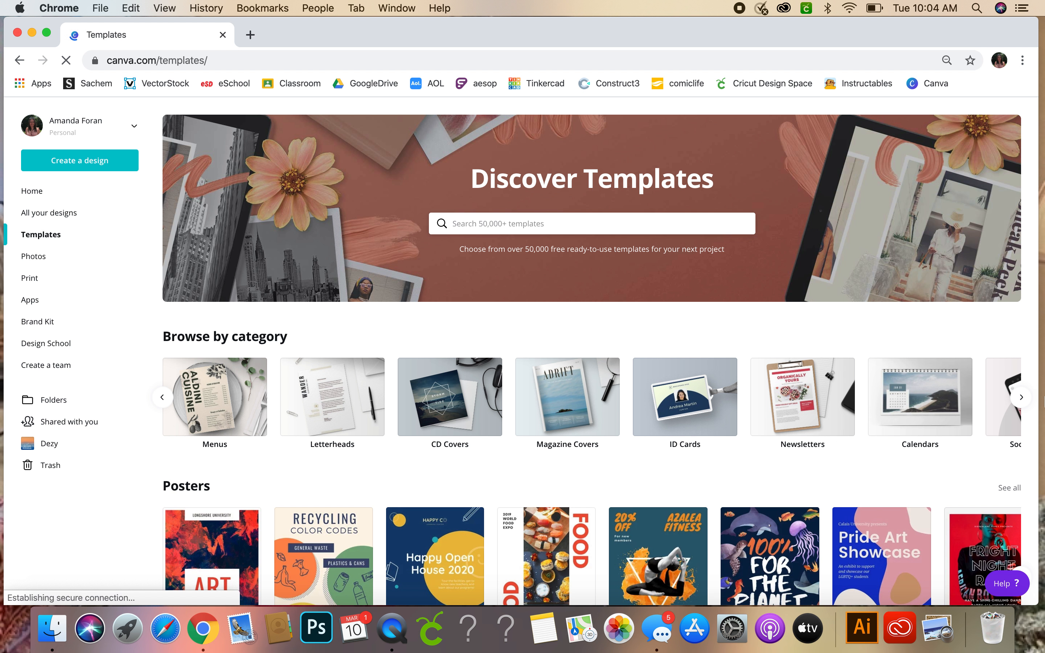
click(1017, 402)
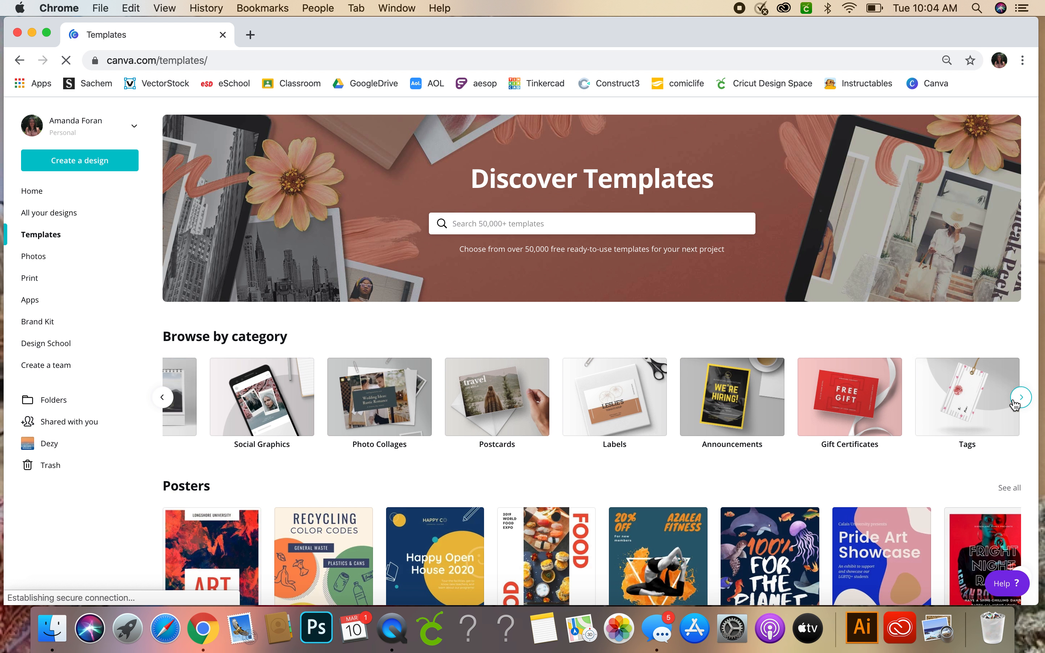
click(1016, 402)
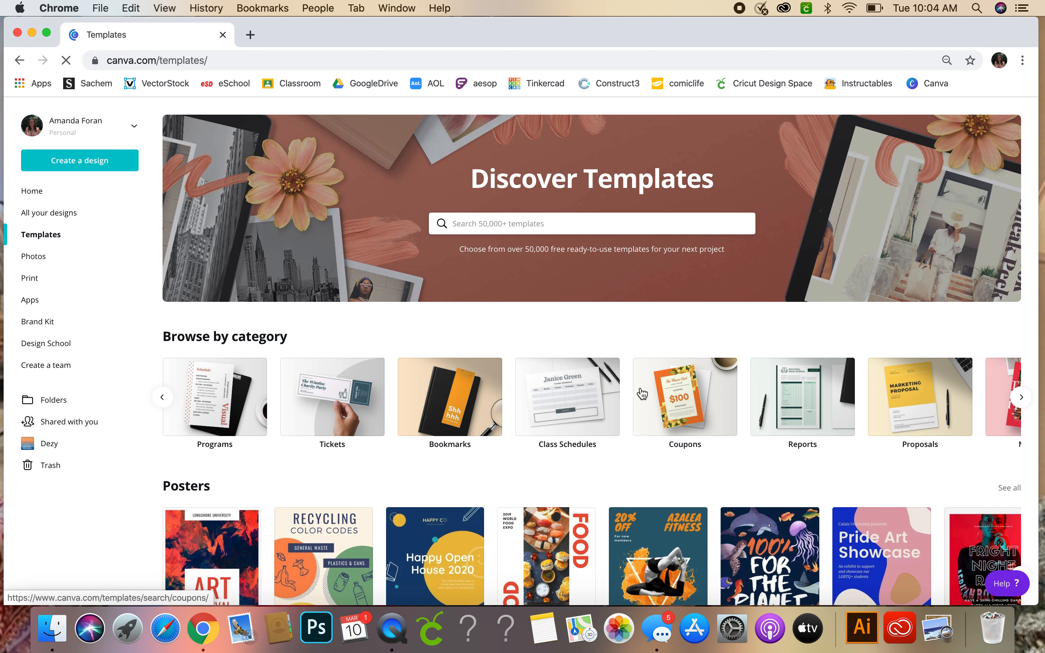
Search the templates for "flyer car wash" and start a design from the Blue White Bubbles Stripes Car Wash Charity High School Flyer.
click(476, 222)
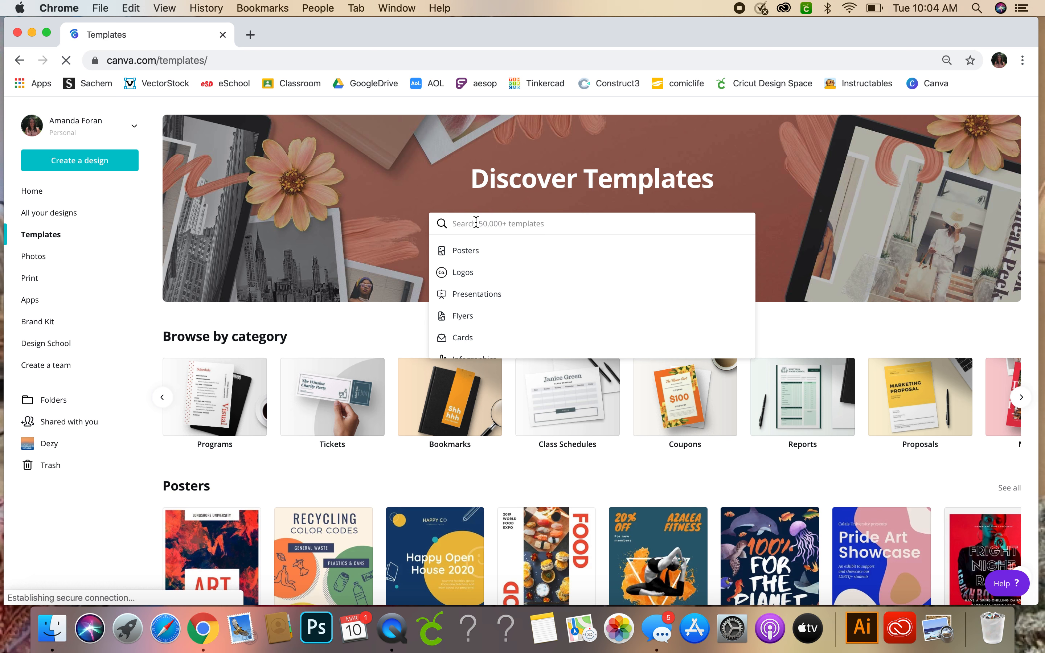
text(fl)
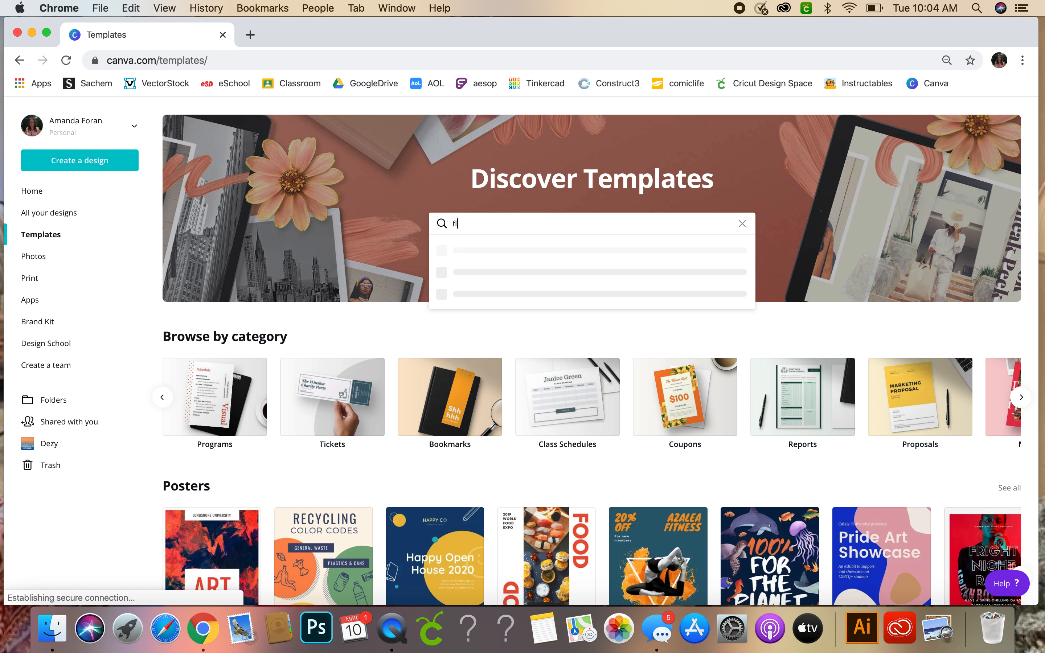
text(yer car wash)
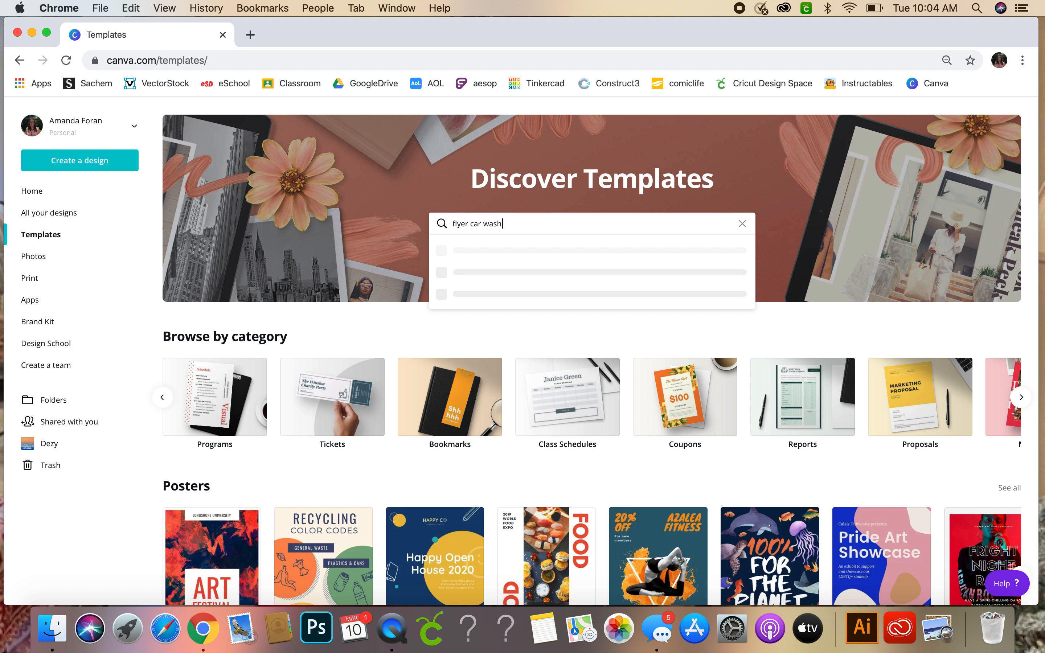
key(Return)
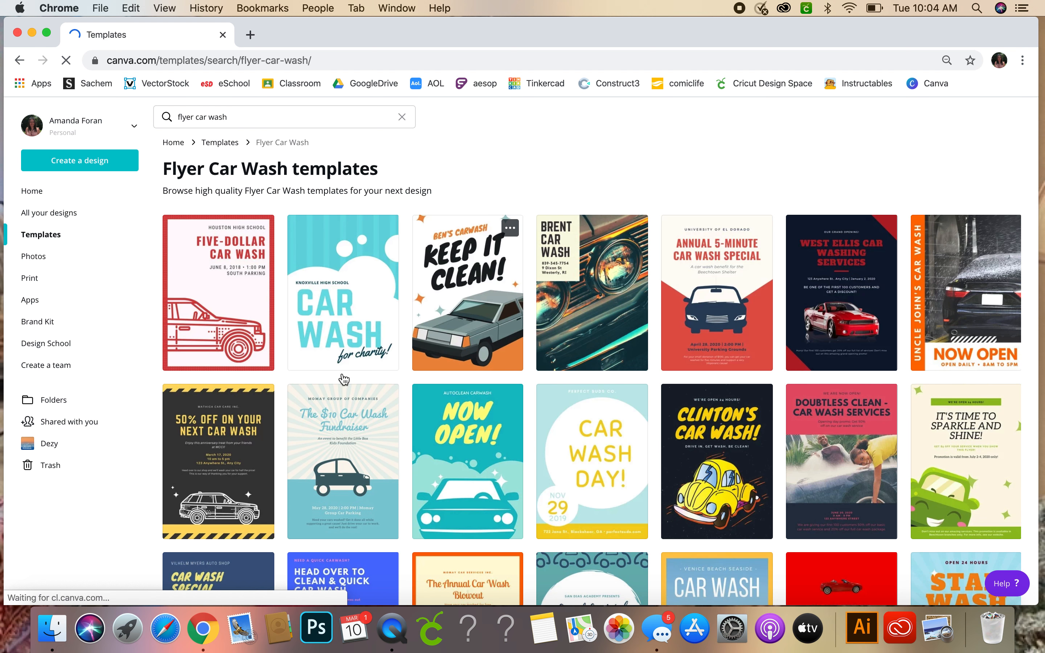
click(322, 311)
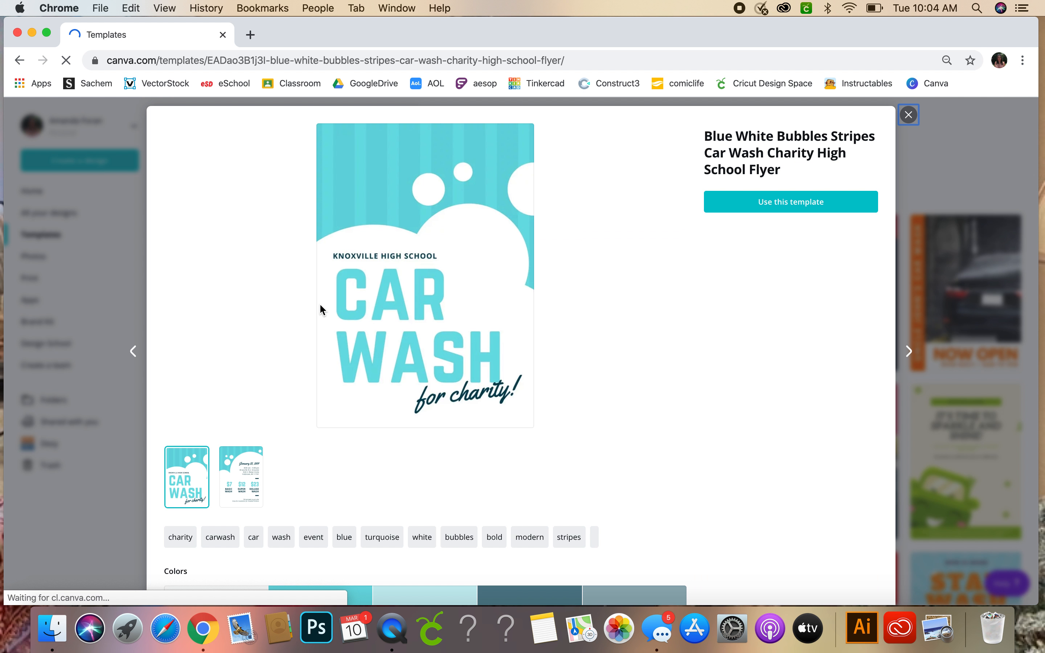
click(784, 202)
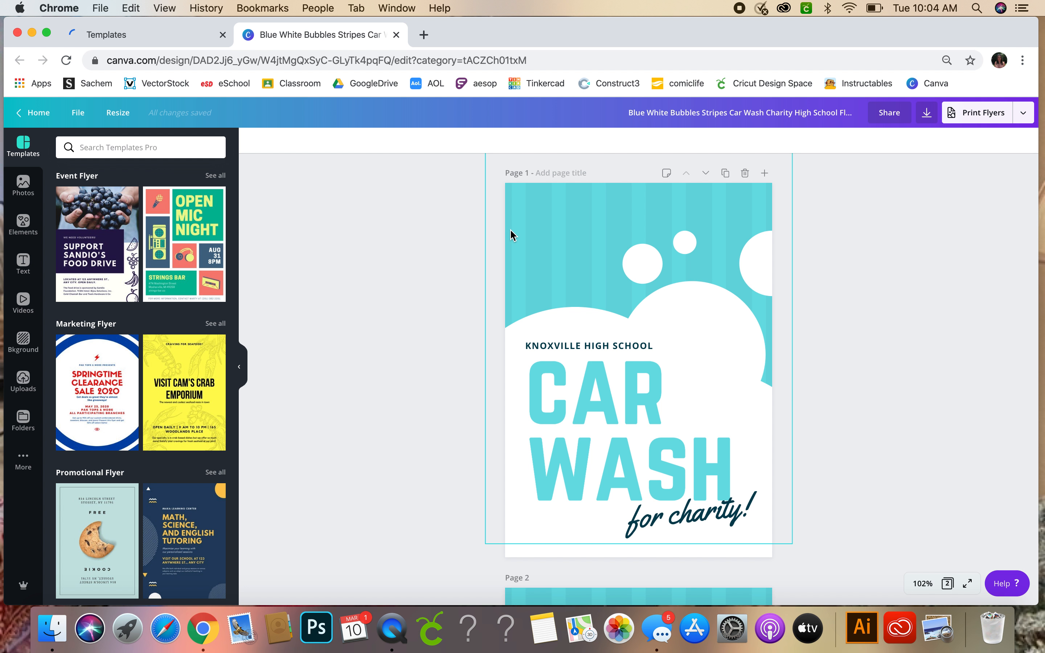
Review both pages of the flyer and delete page 2 with the date and wash prices.
scroll(560, 397, down, 6)
scroll(562, 395, down, 4)
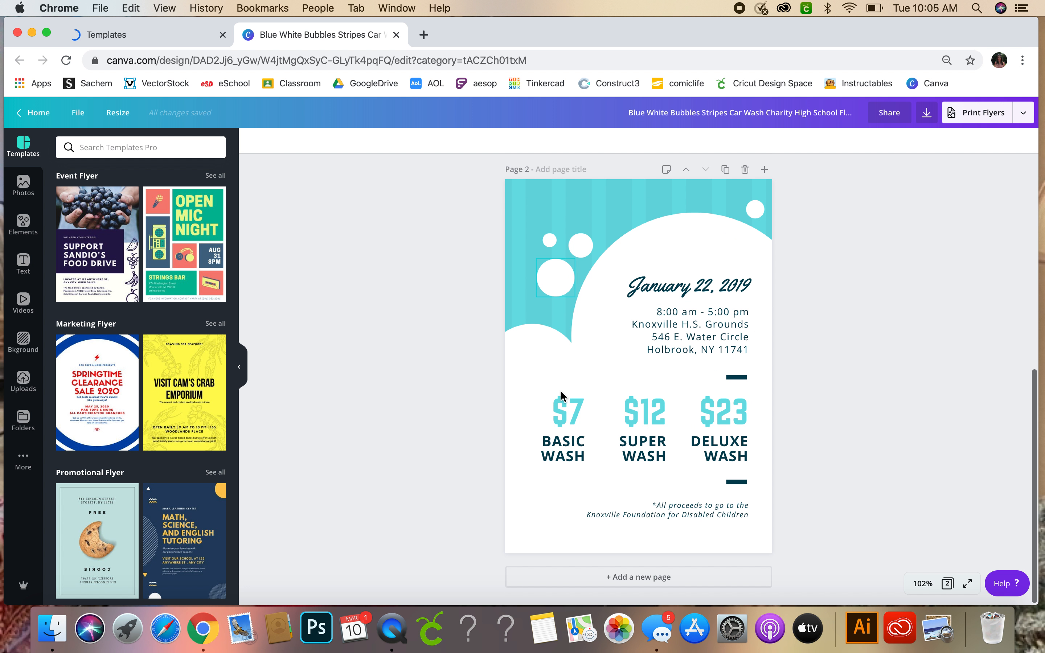
scroll(562, 396, up, 10)
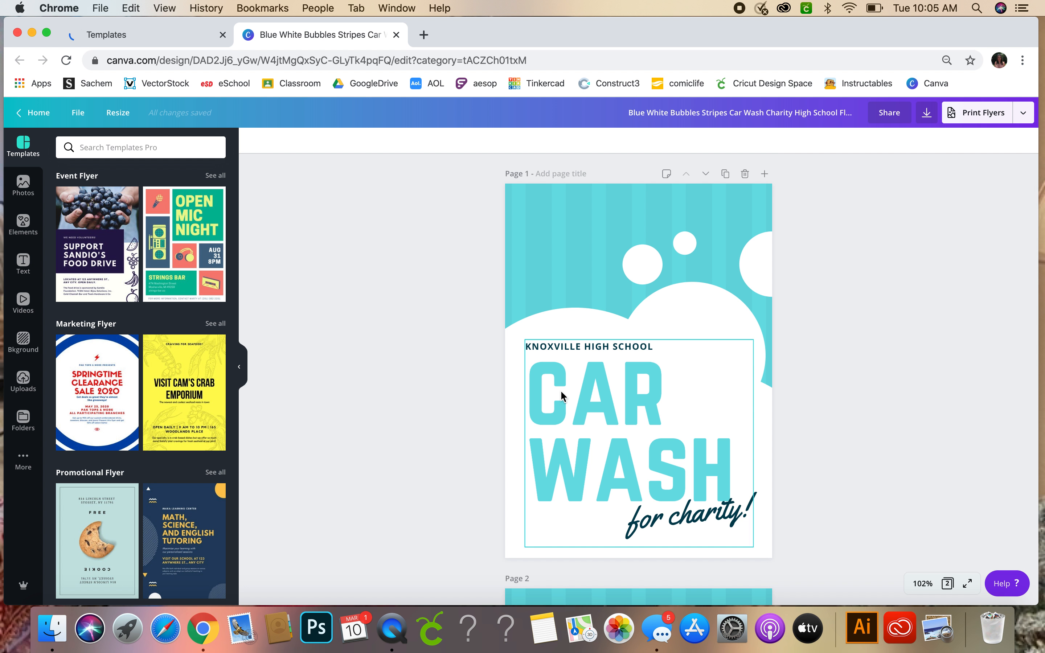
scroll(561, 395, down, 8)
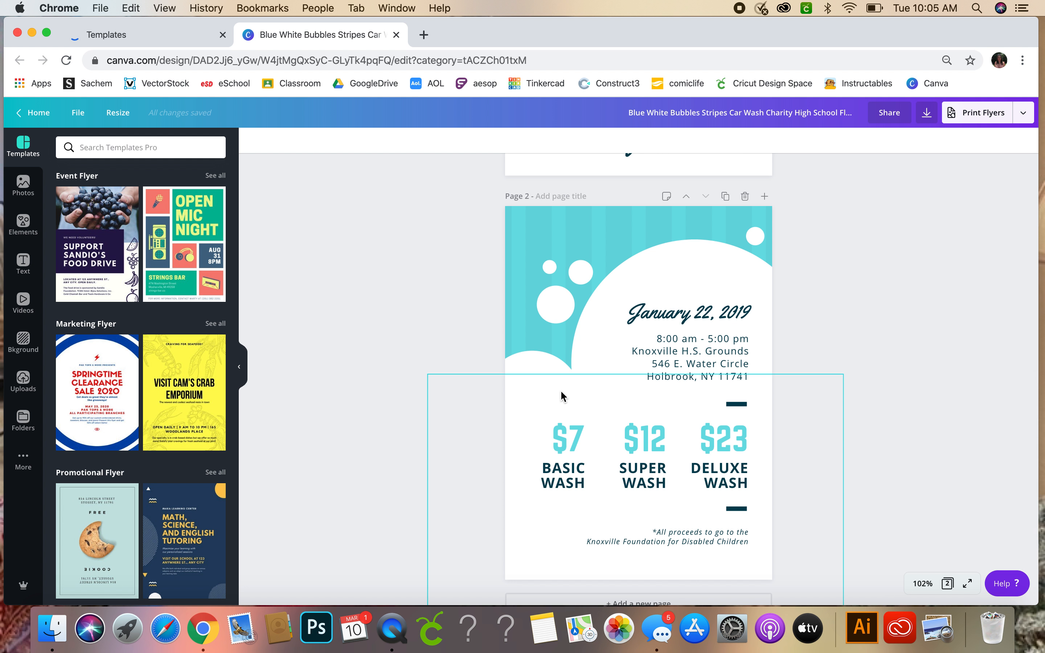
scroll(561, 392, up, 1)
scroll(561, 395, up, 5)
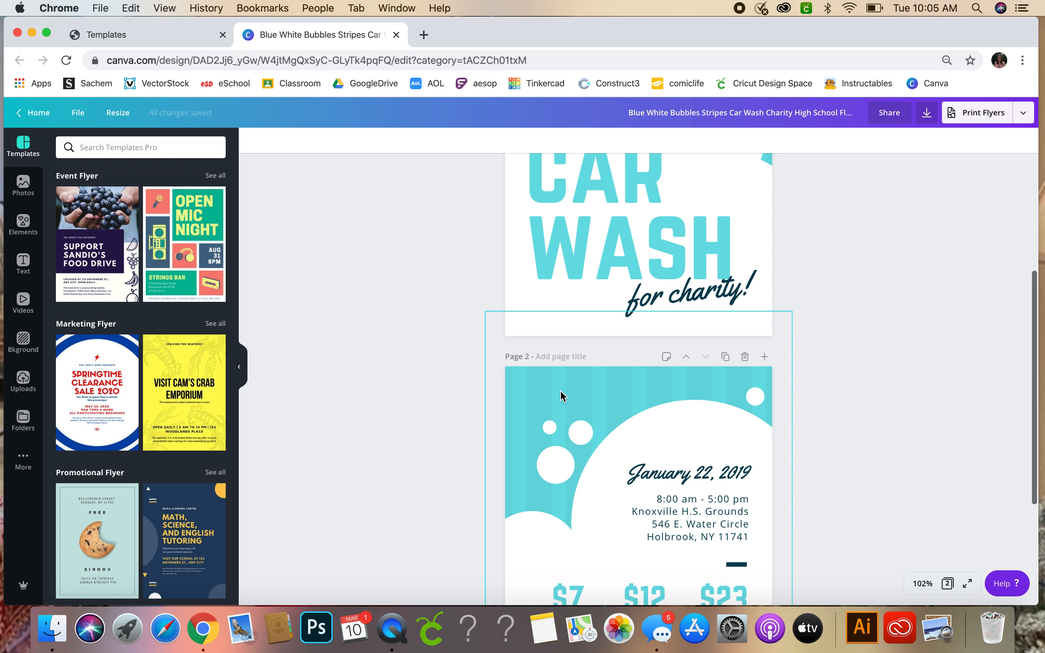
click(746, 358)
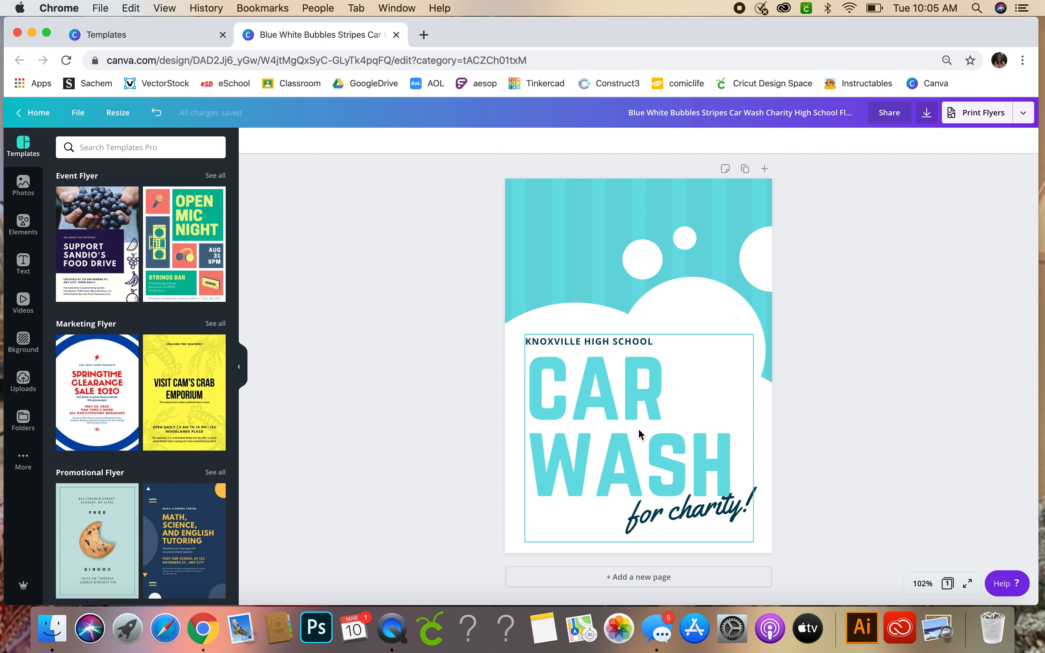
Select the CAR line of the heading and look through the available English fonts.
click(592, 392)
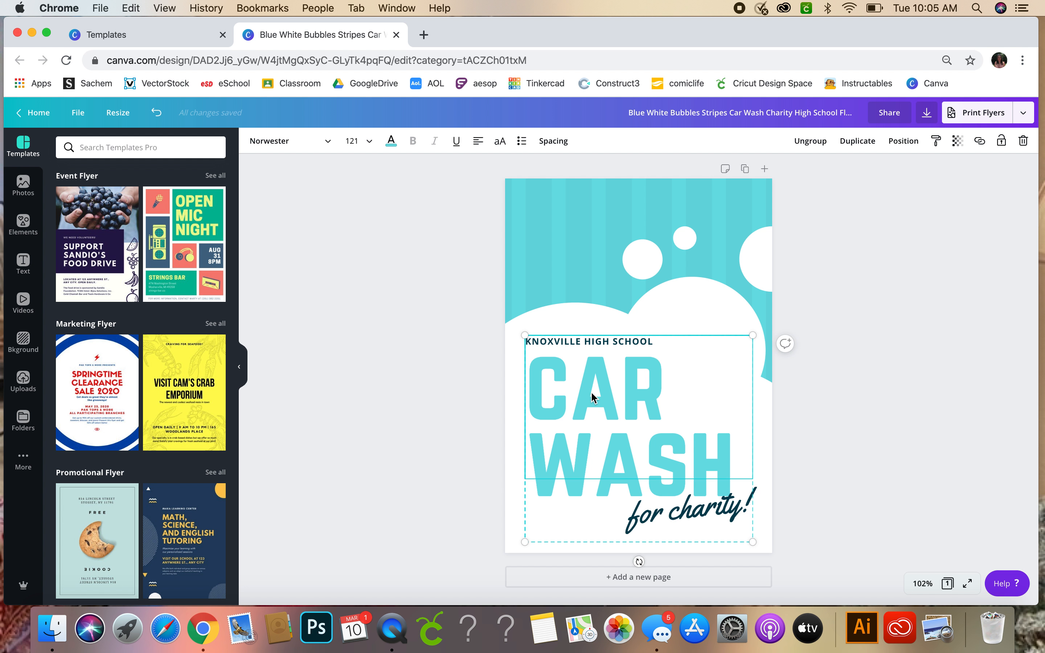
double_click(591, 393)
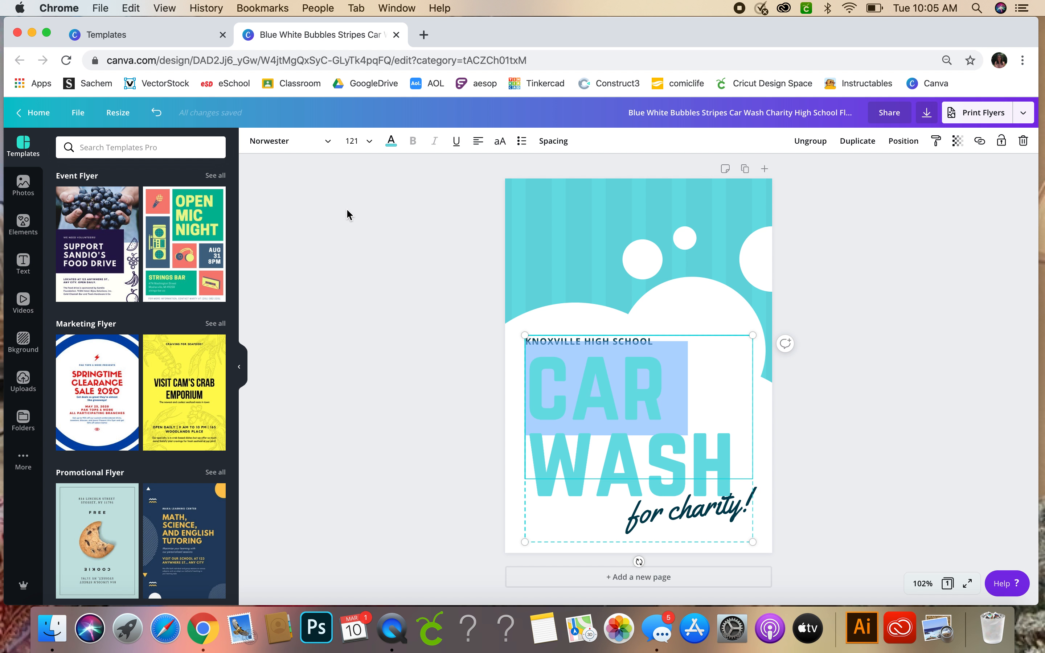
click(330, 145)
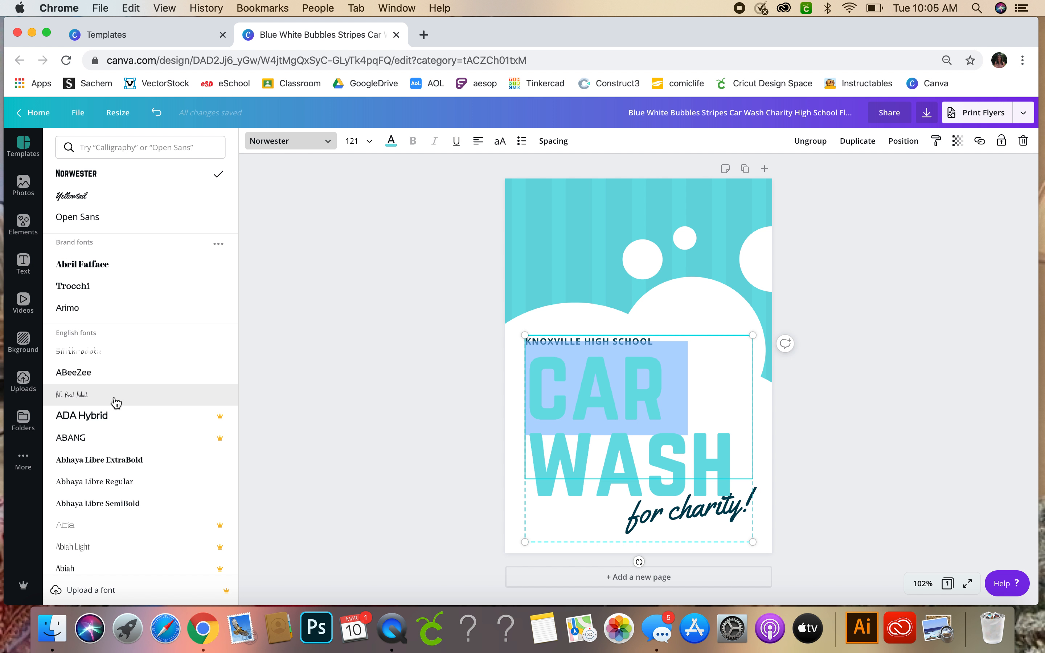
scroll(113, 415, down, 5)
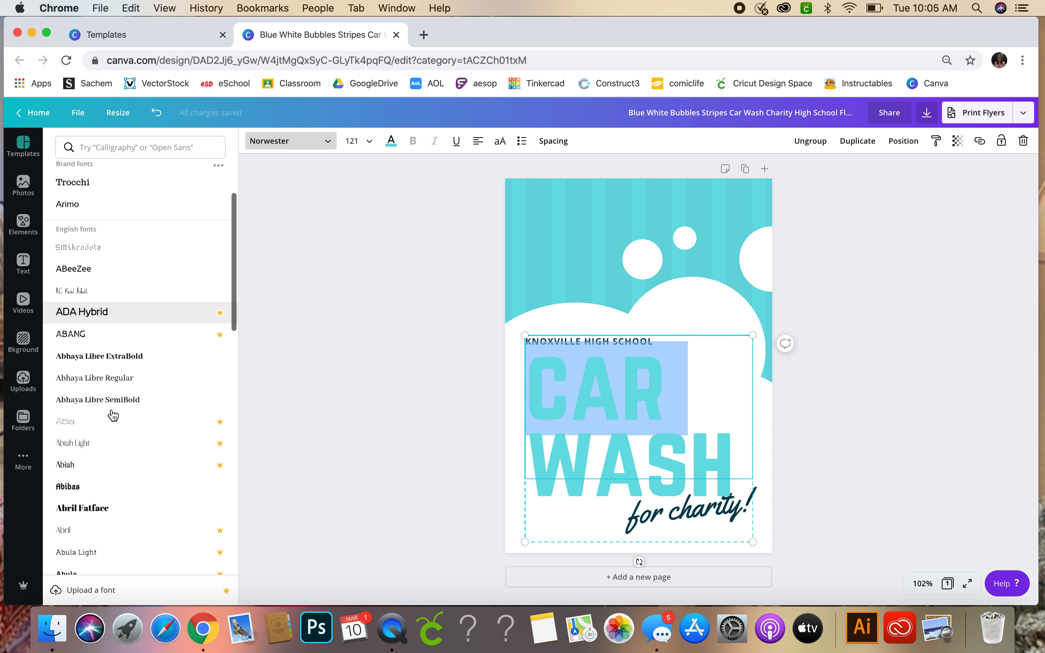
scroll(113, 415, down, 15)
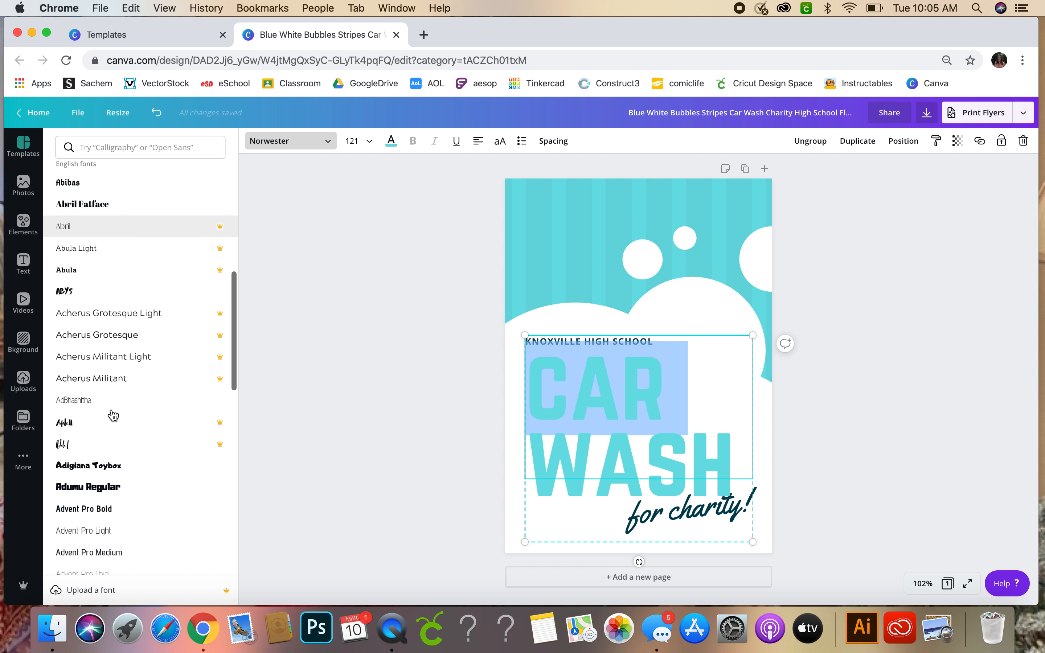
scroll(113, 415, down, 6)
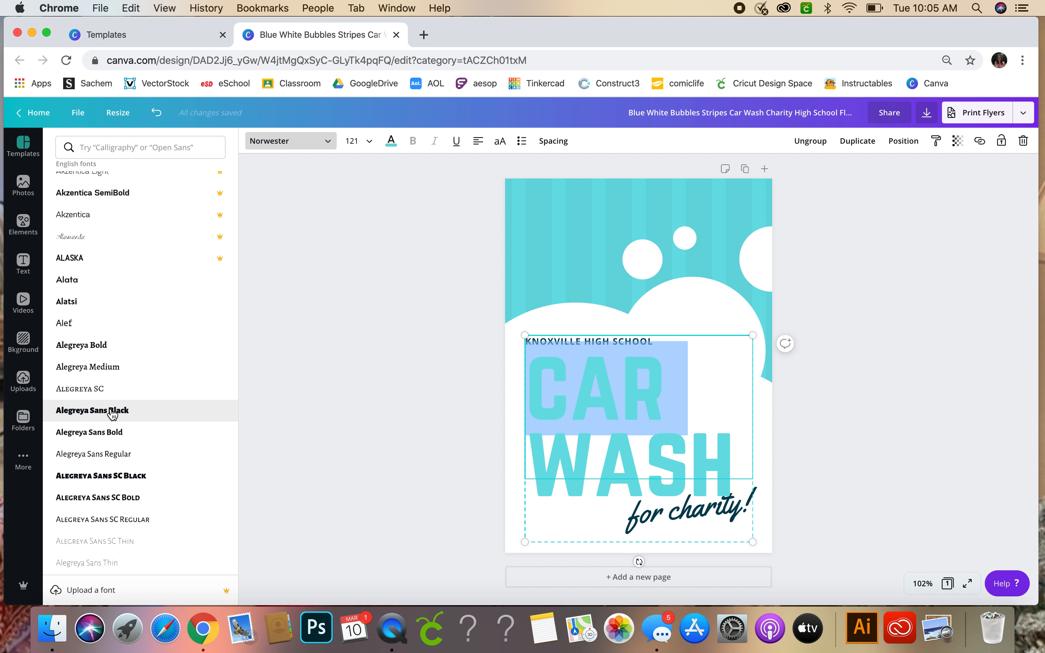
click(633, 407)
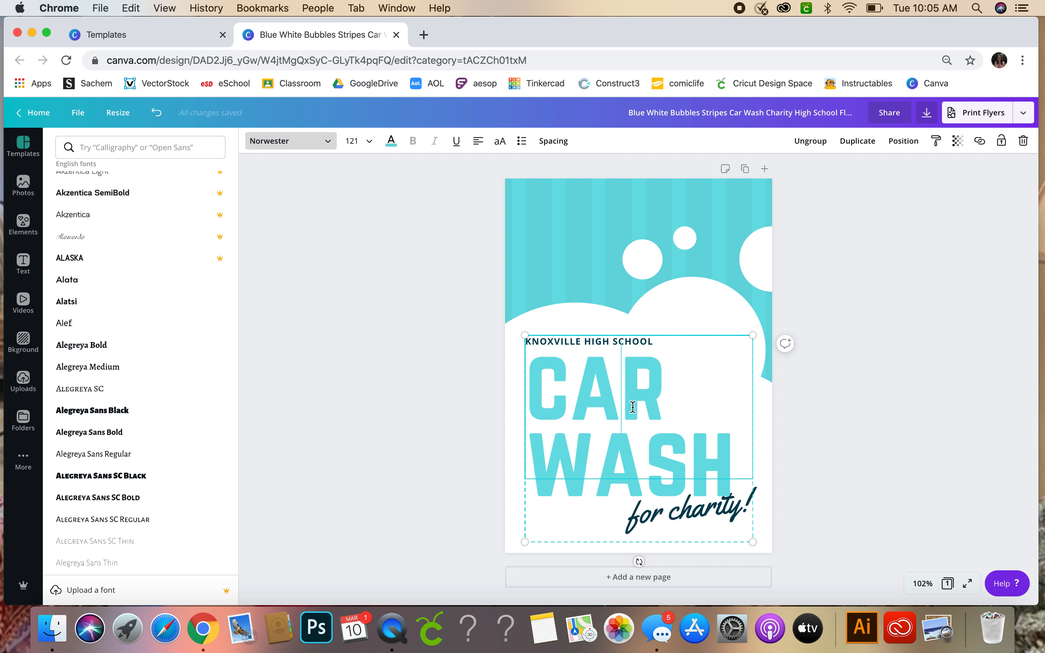
key(Right)
double_click(575, 340)
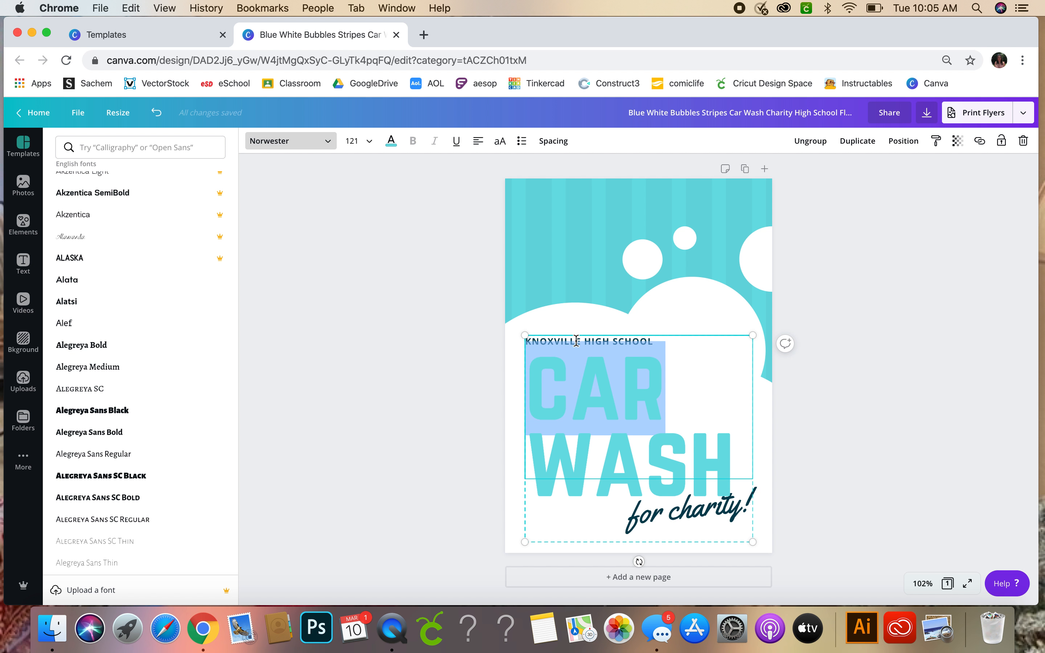
click(834, 379)
Change the school name line above the heading from Knoxville to "SACHEM NORTH HIGH SCHOOL".
double_click(546, 340)
triple_click(546, 340)
click(696, 518)
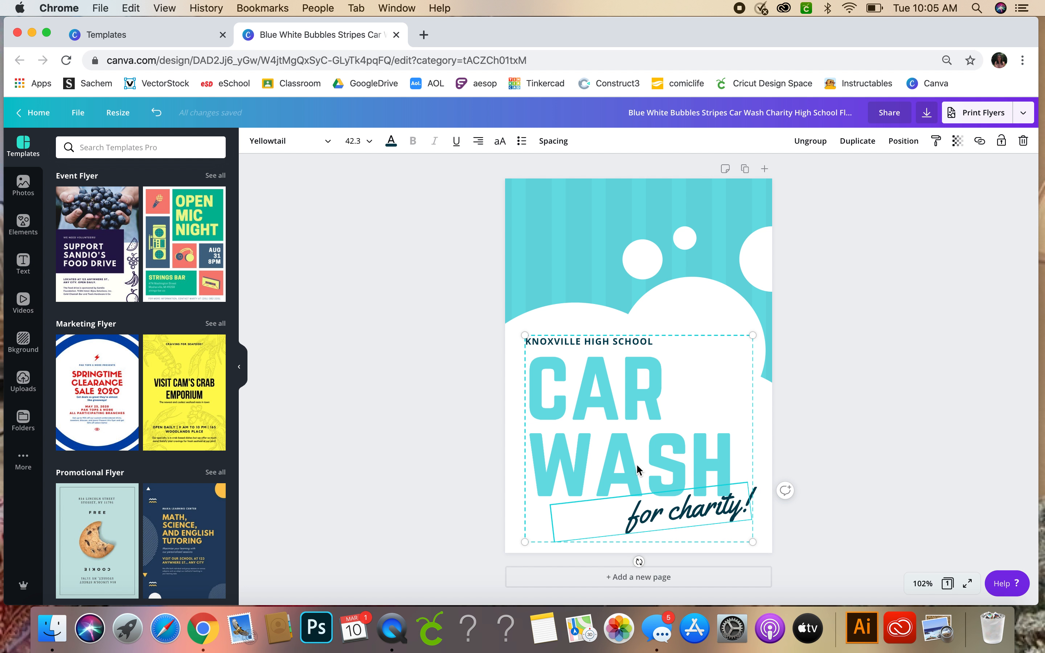
click(560, 342)
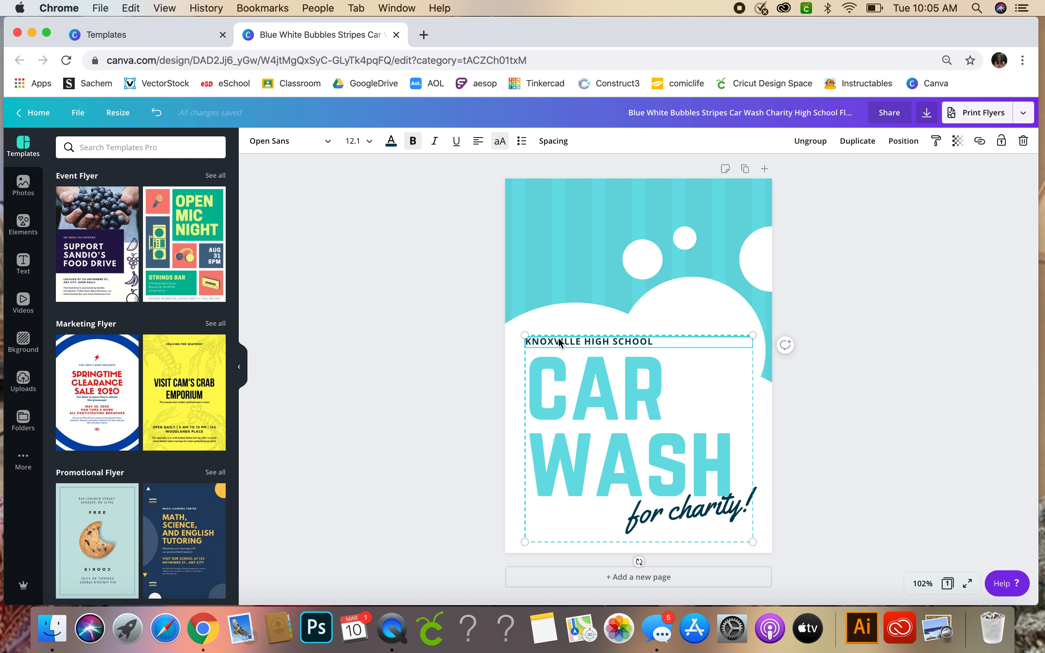
double_click(559, 341)
text(SACHEM NO)
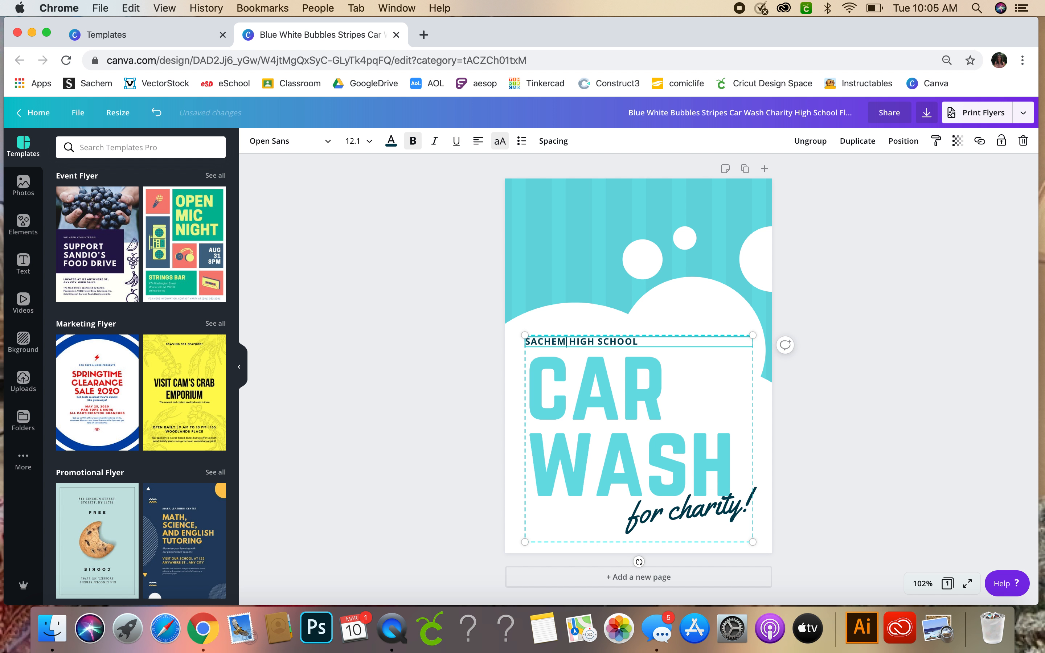
text(RTH)
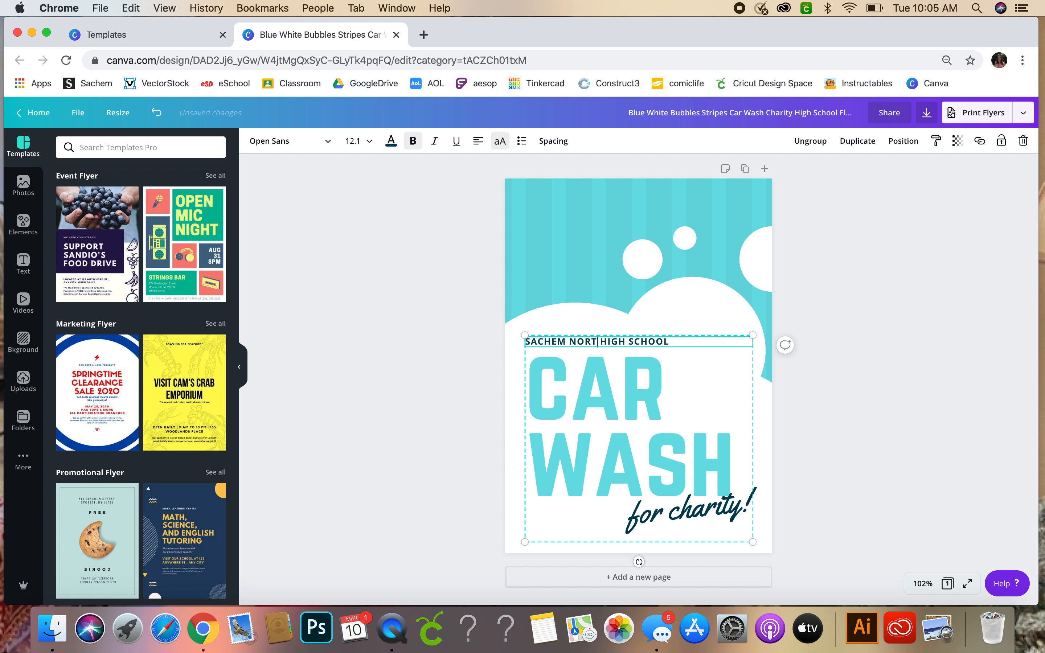
click(931, 281)
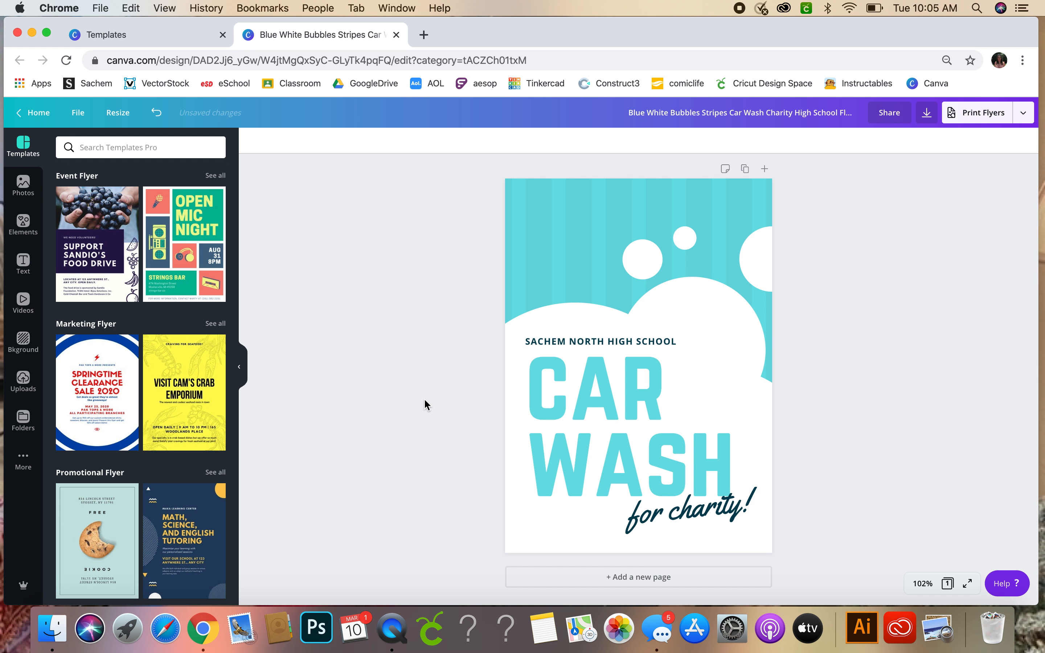
Check the colour choices for the school name line and set its letter spacing to 96 and line height to 1.59.
click(594, 351)
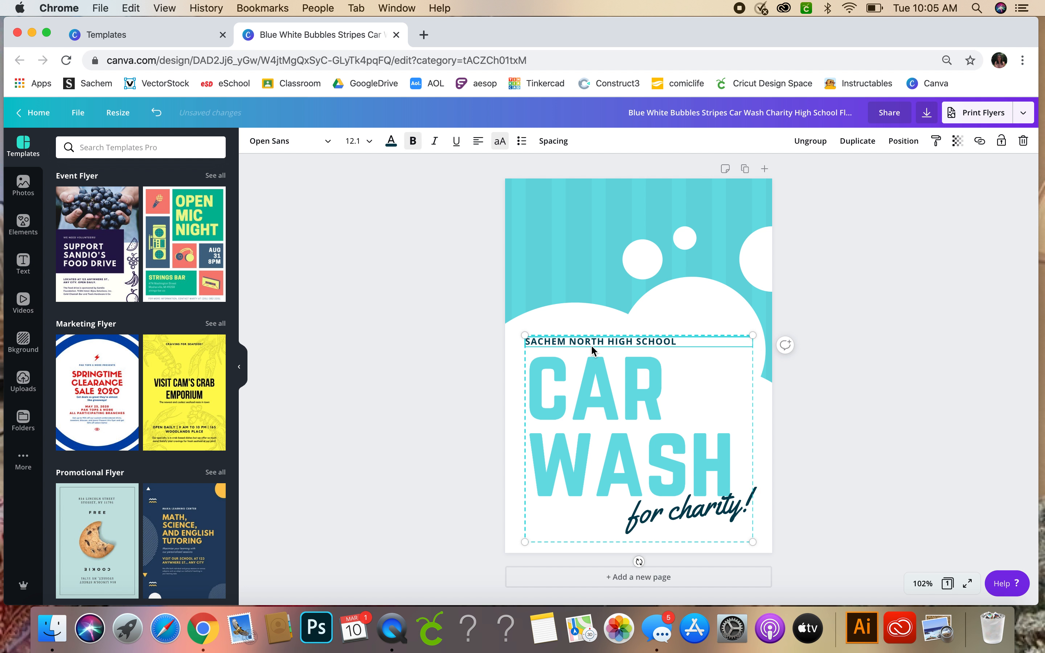
click(391, 142)
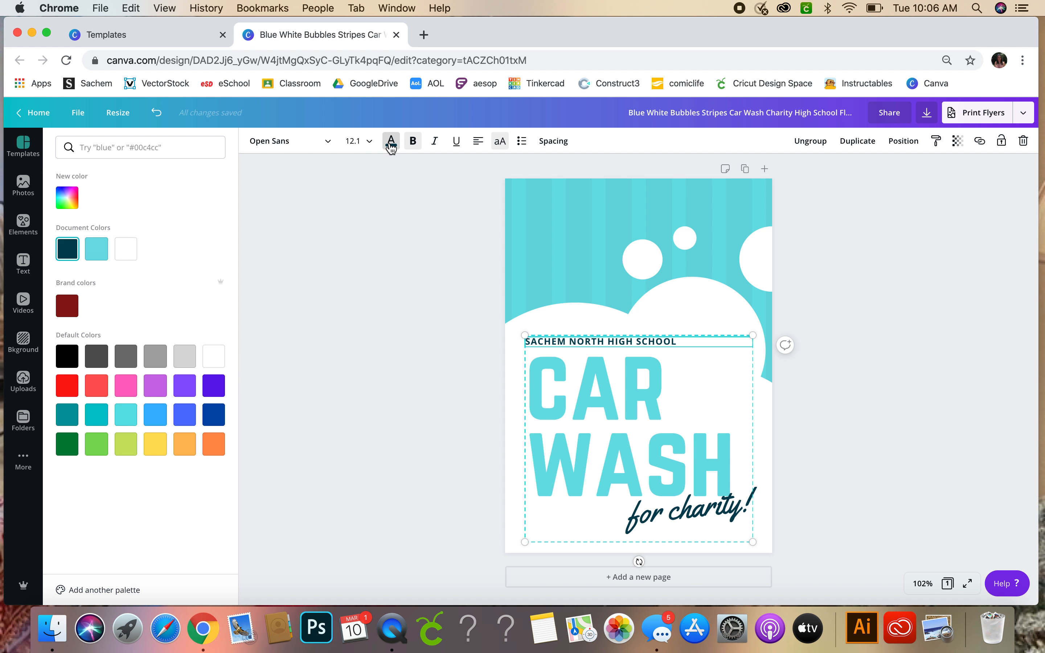
click(69, 204)
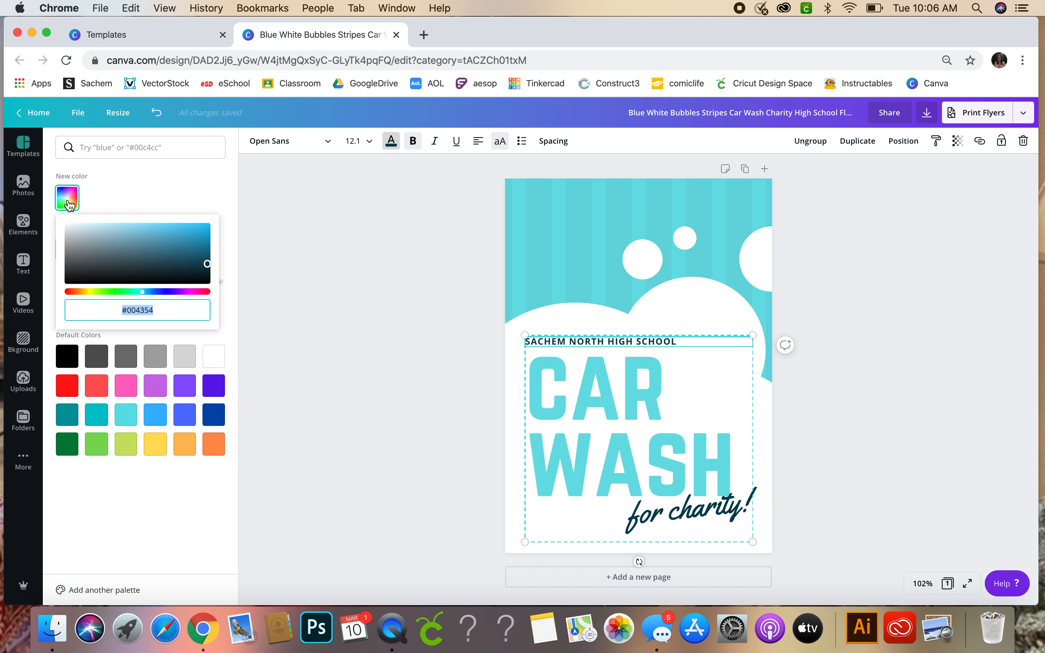
click(175, 188)
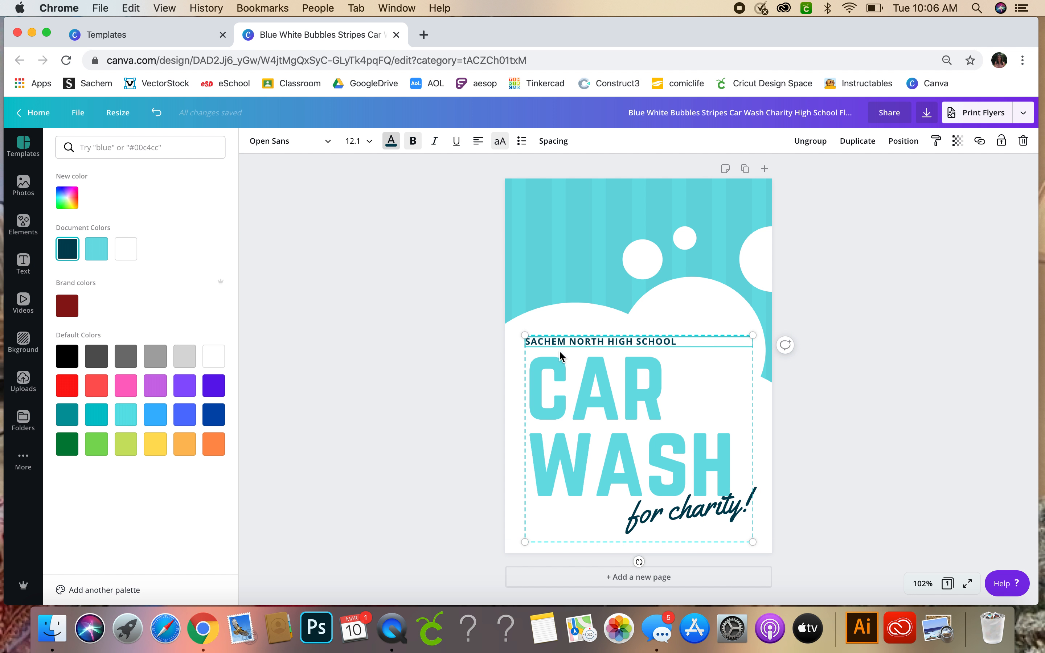
click(548, 145)
drag(618, 175, 641, 203)
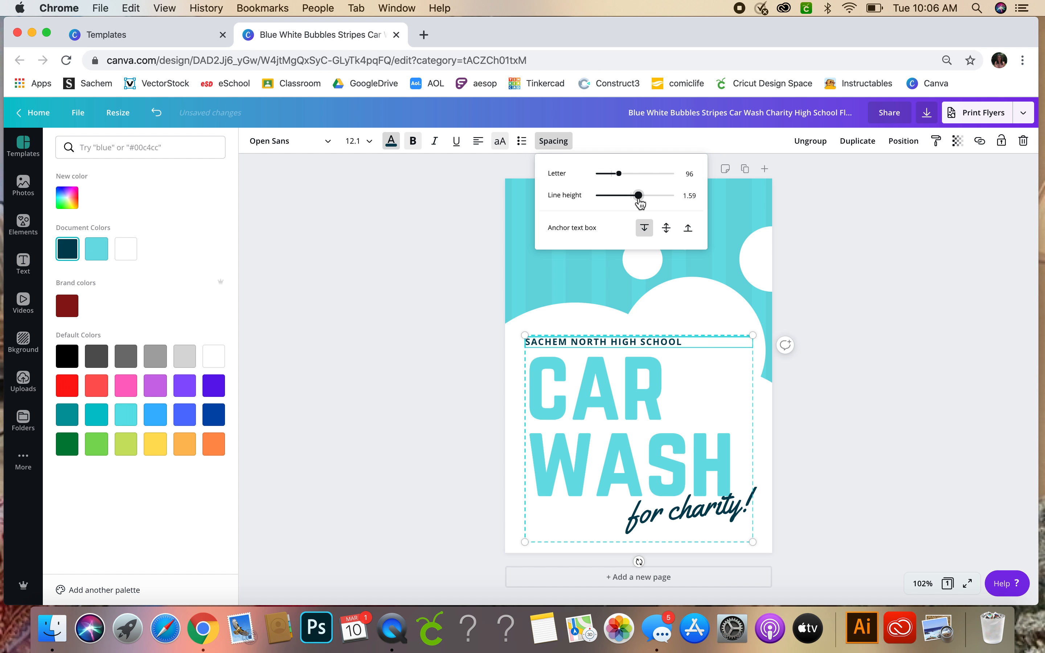
Reduce the line height of the CAR WASH heading slightly so its two lines sit closer together.
click(630, 375)
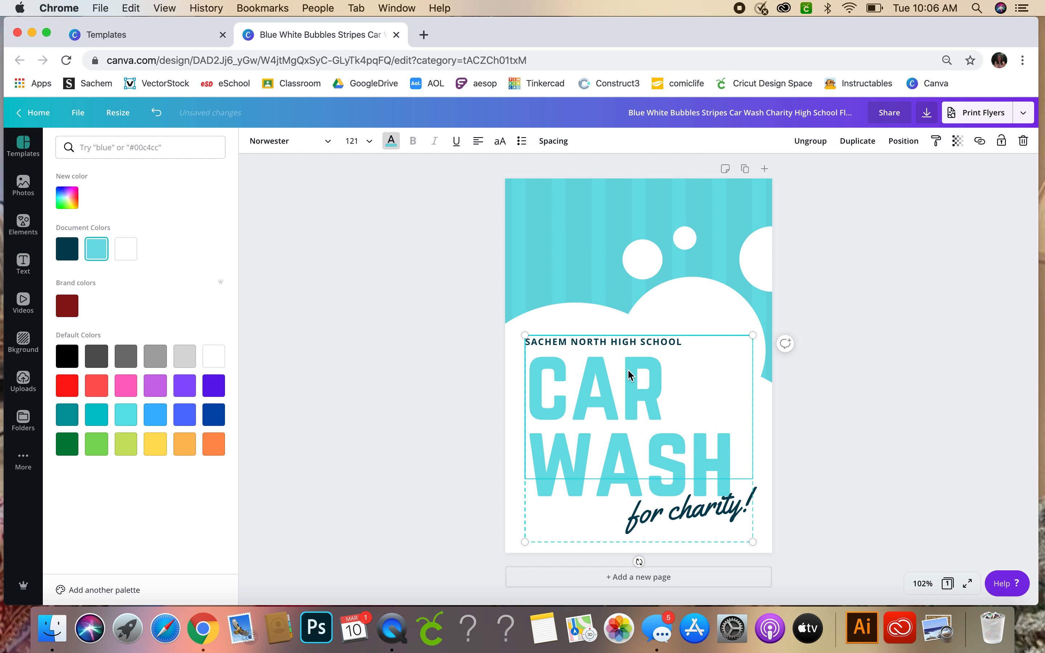
double_click(627, 454)
click(627, 454)
click(553, 141)
mouse_move(610, 198)
mouse_down()
mouse_move(632, 196)
mouse_move(615, 198)
mouse_up()
drag(607, 196, 605, 196)
click(440, 304)
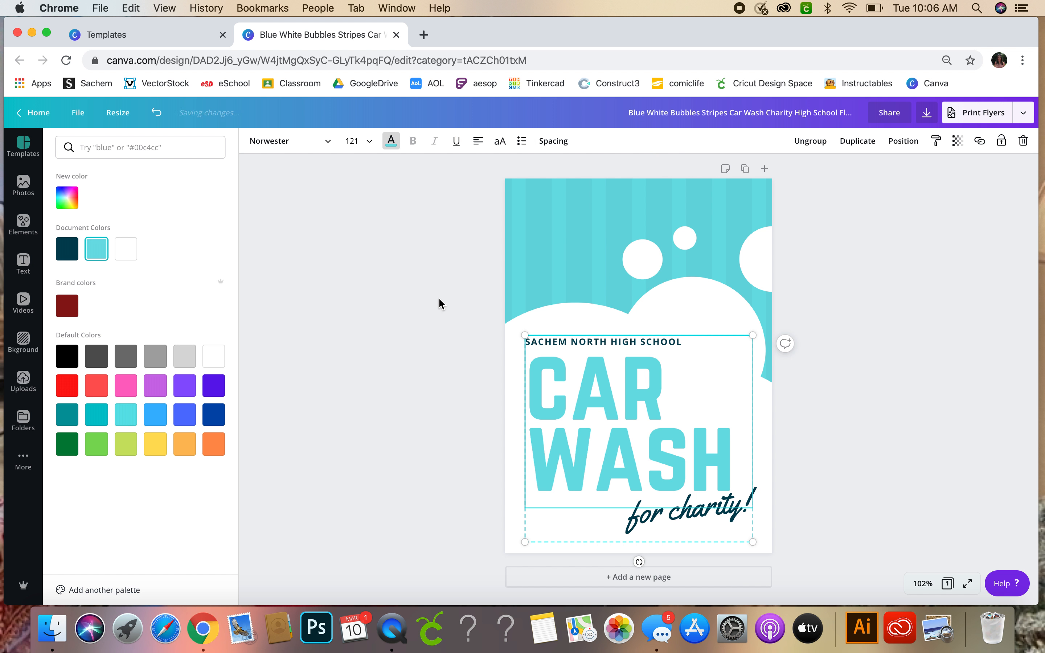
Search the photo library for "car" and look through the pictures for a cut-out car.
click(23, 185)
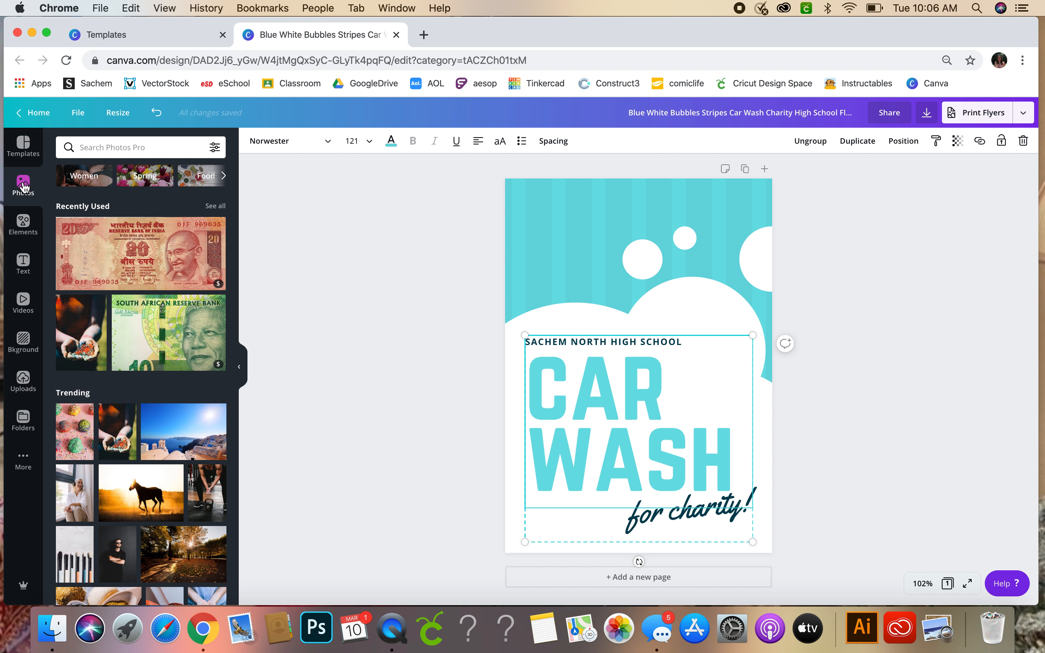
click(113, 147)
text(car)
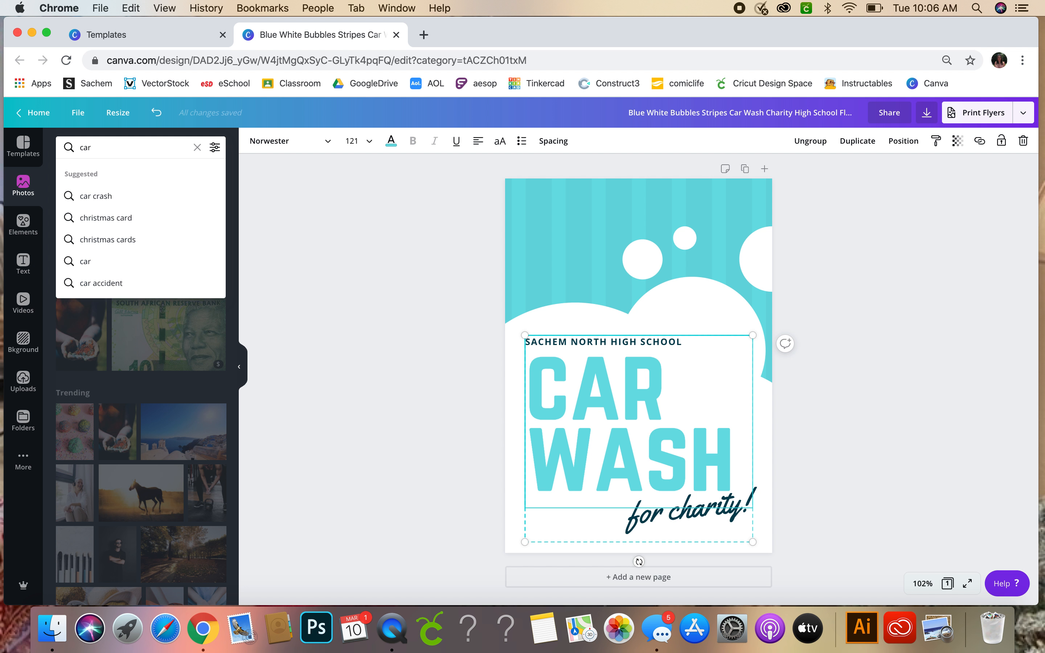
key(Return)
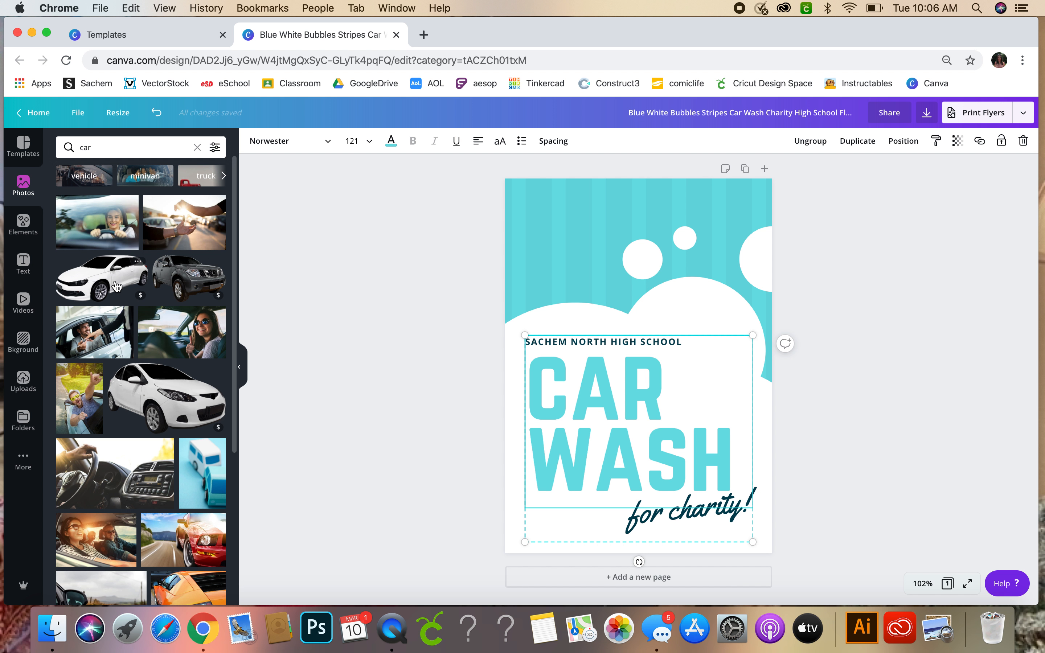
scroll(132, 403, down, 5)
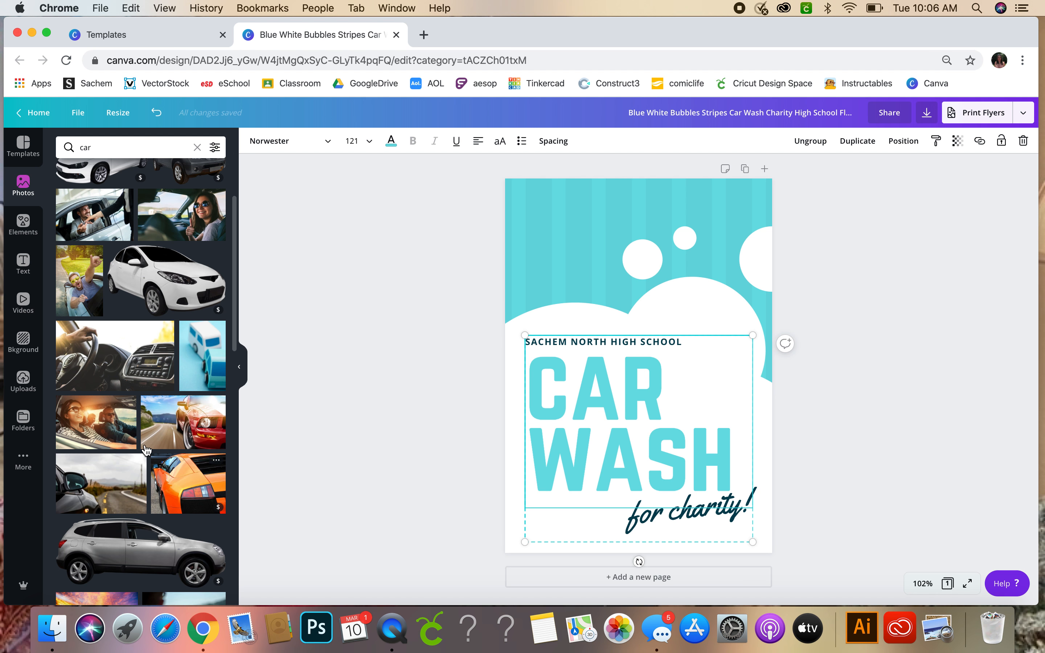
scroll(132, 494, up, 5)
scroll(160, 499, down, 15)
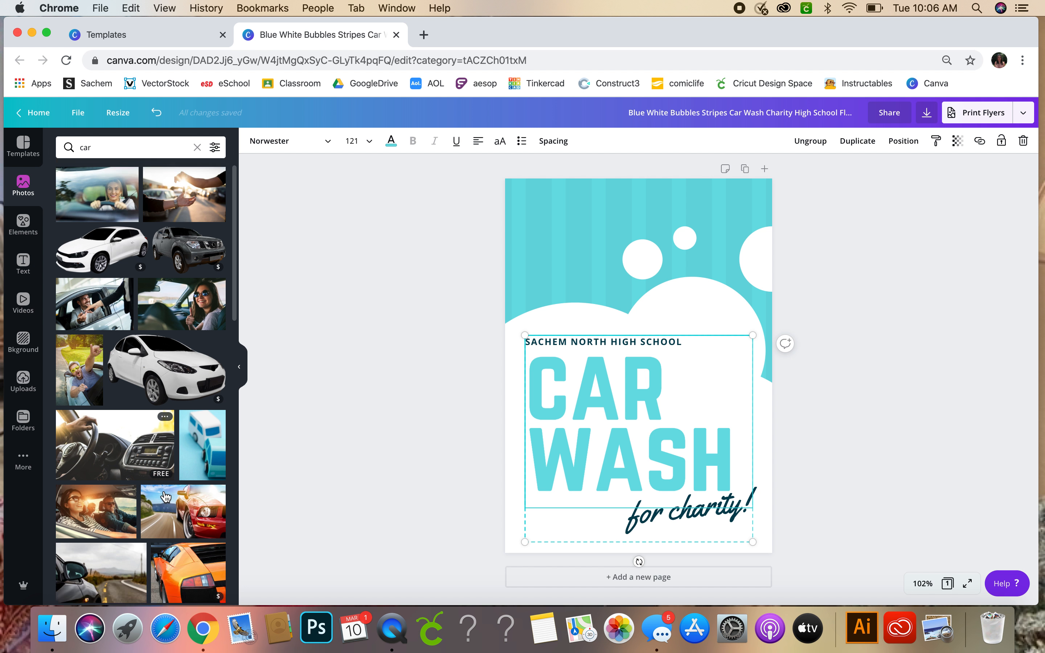
scroll(165, 497, down, 5)
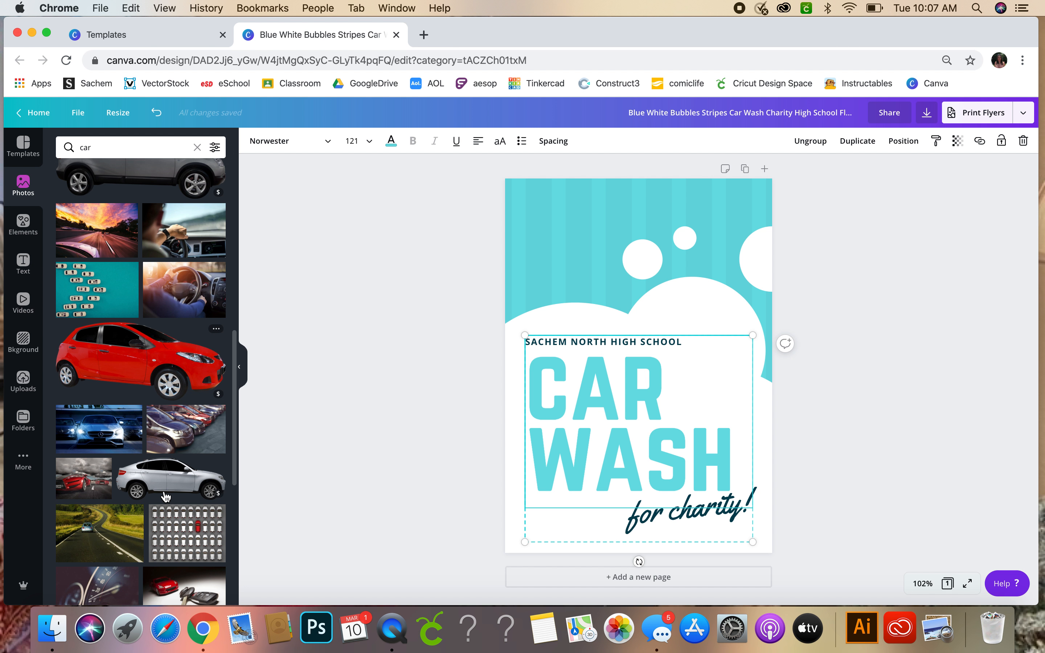
scroll(143, 555, down, 6)
scroll(143, 554, down, 7)
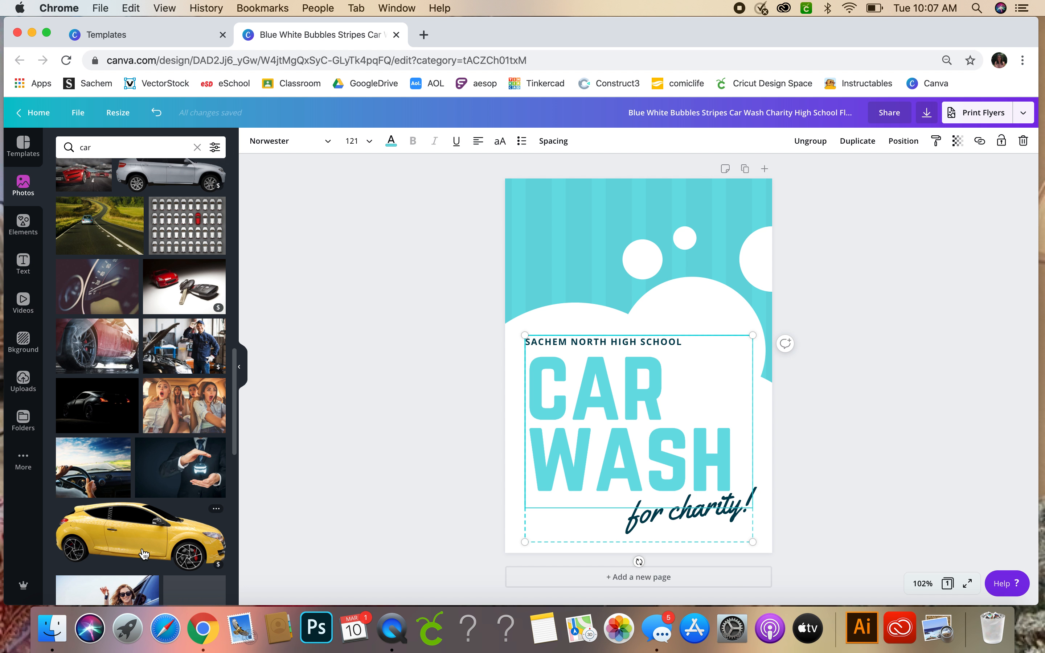
scroll(144, 554, up, 20)
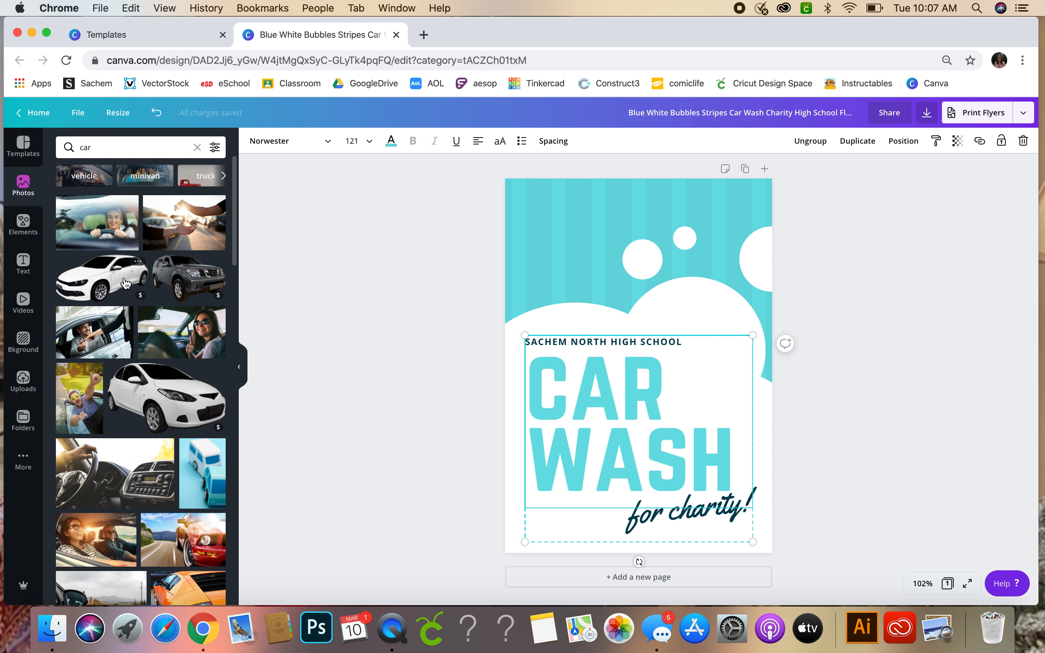
Add the white car cut-out photo to the flyer and place it over the striped area above the school name.
click(126, 284)
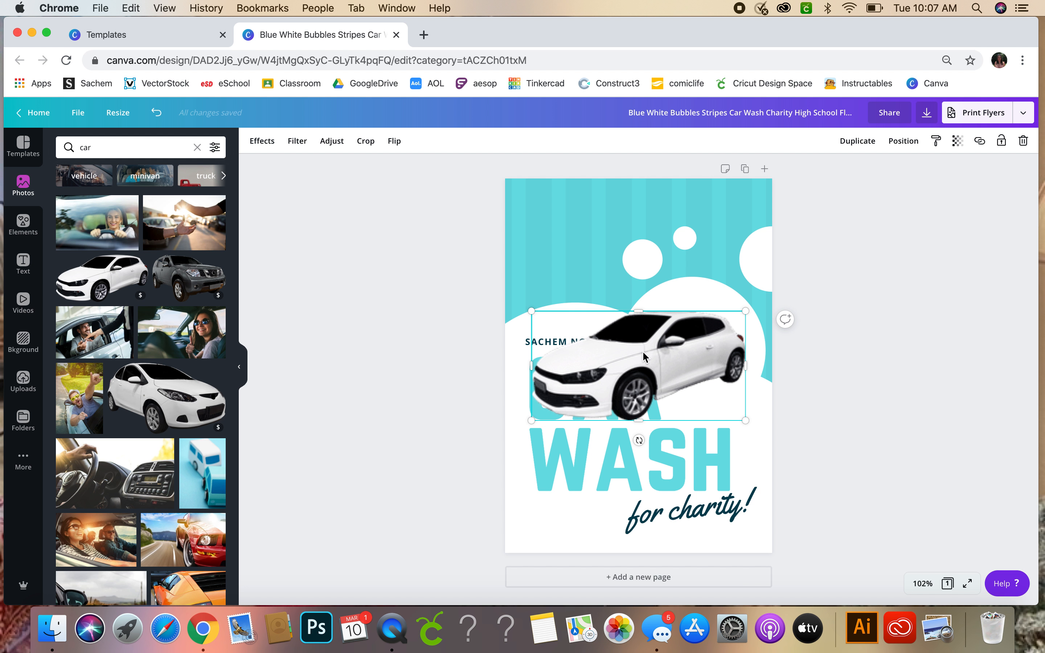
drag(647, 349, 667, 248)
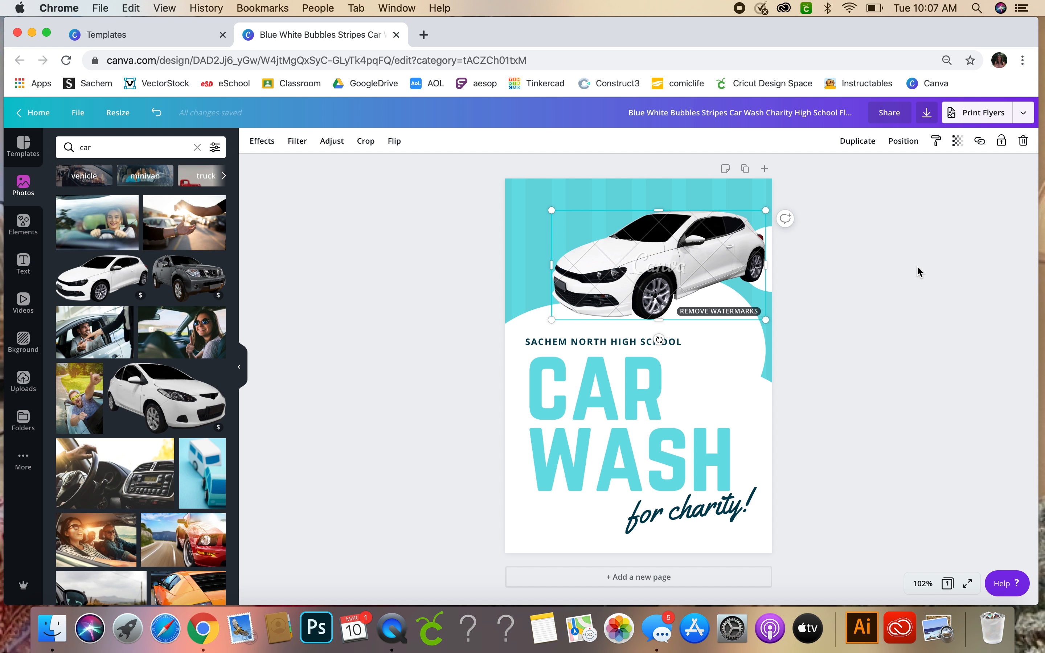
click(837, 307)
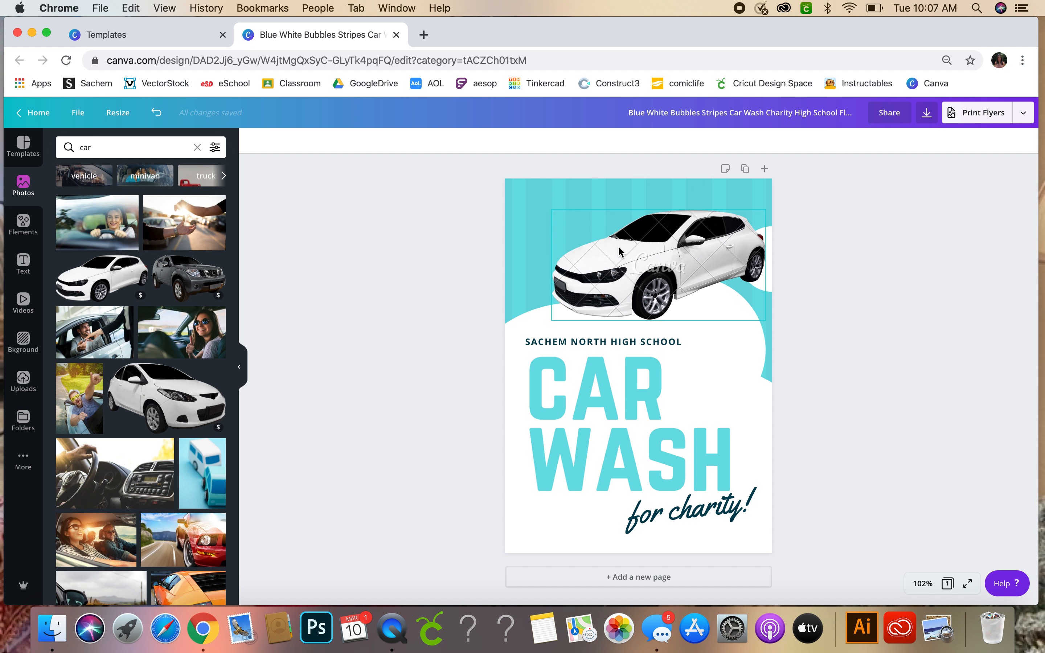
click(643, 287)
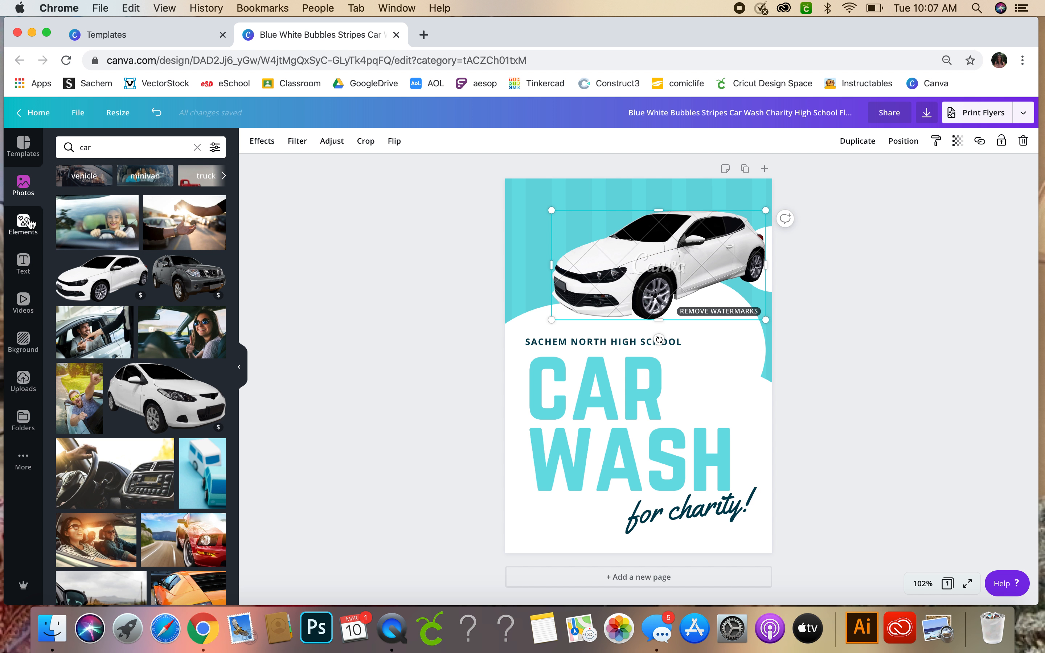
Connect to the Google Drive app, expand its full folder list and look through the folders.
click(25, 461)
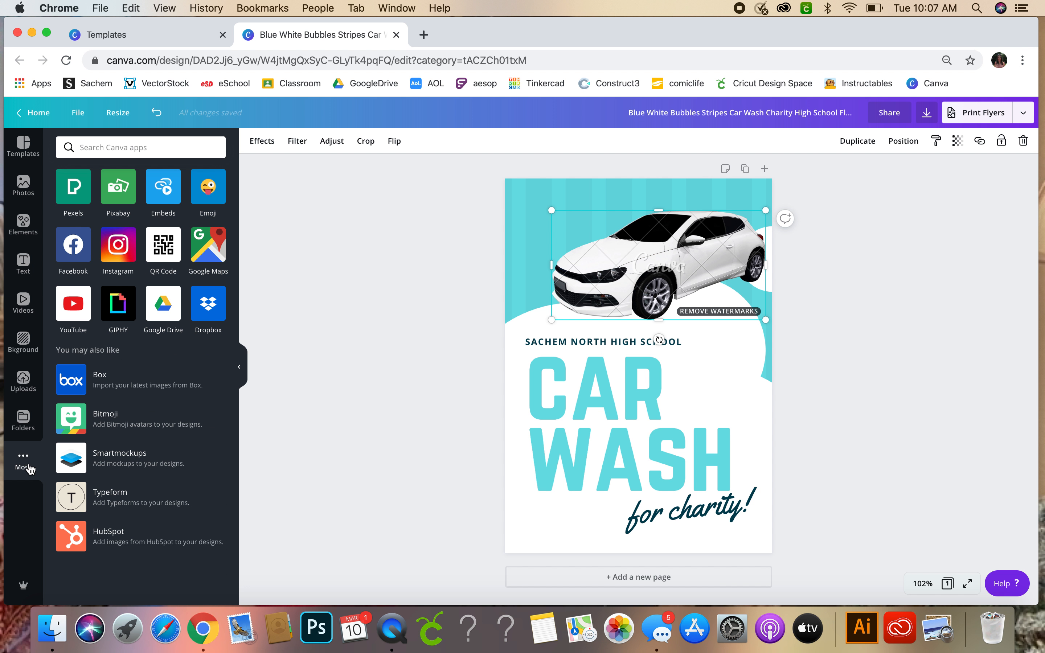
click(176, 308)
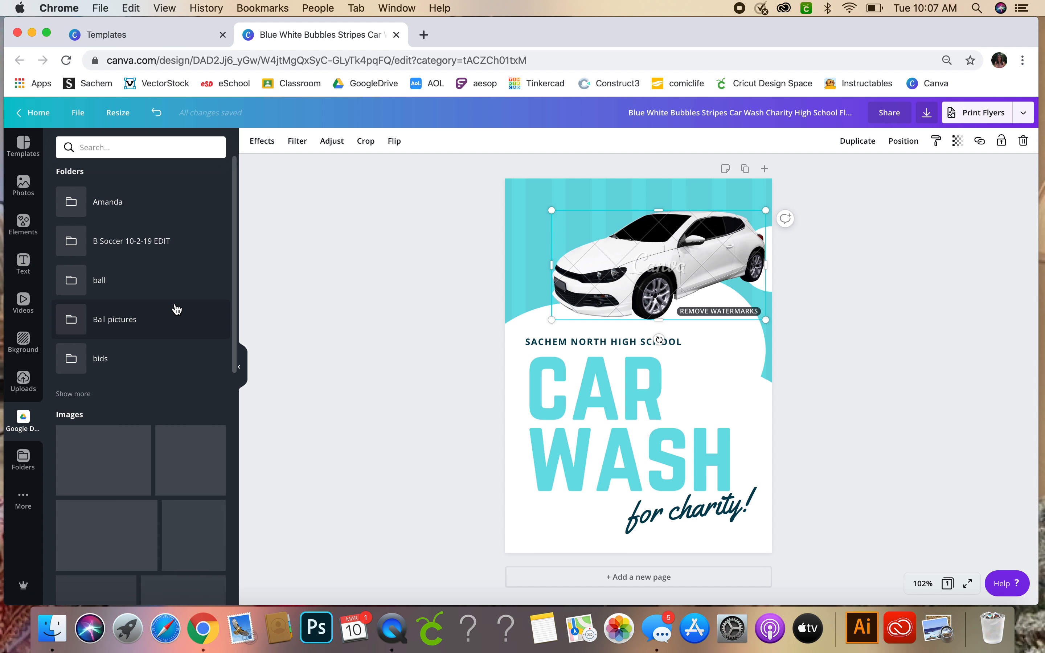
click(68, 401)
scroll(89, 421, down, 5)
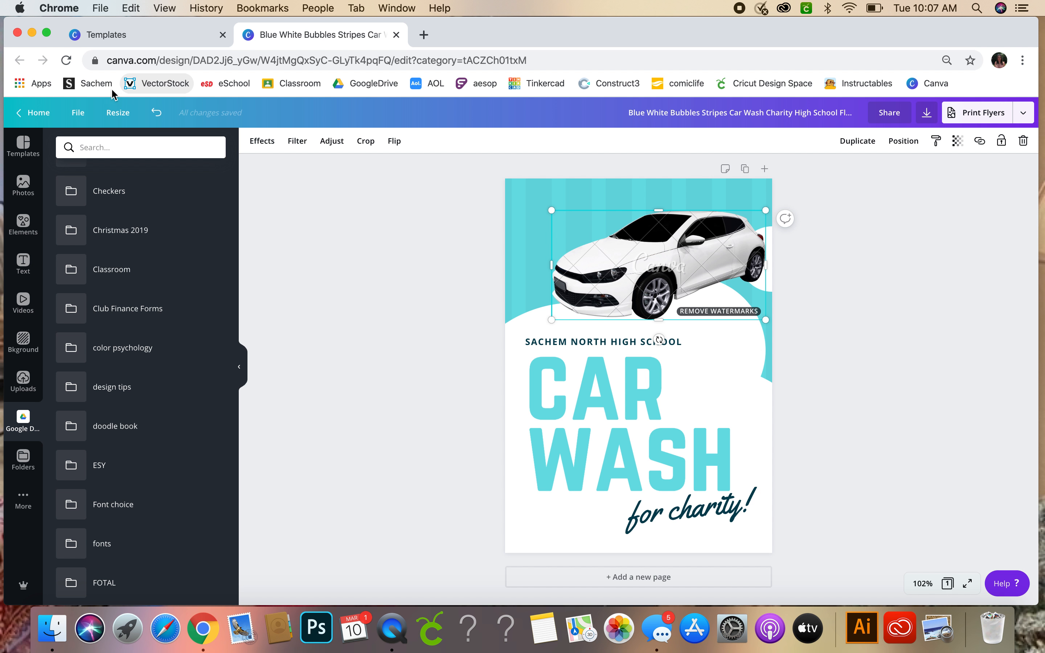
Try the blue gradient as the flyer's background, and undo it.
click(23, 184)
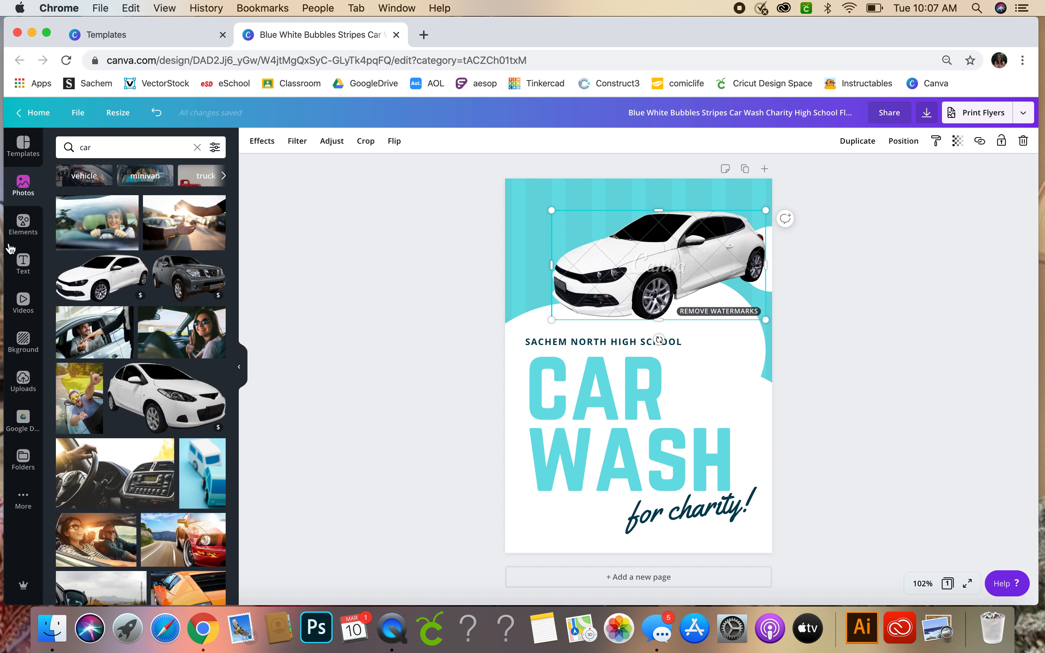
click(23, 379)
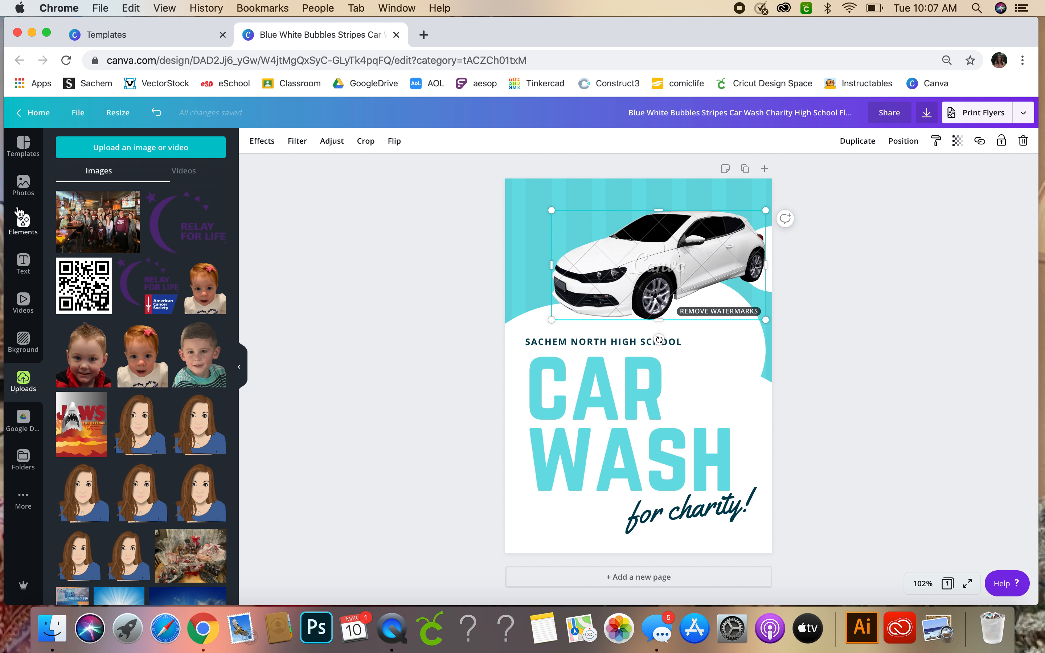
click(24, 342)
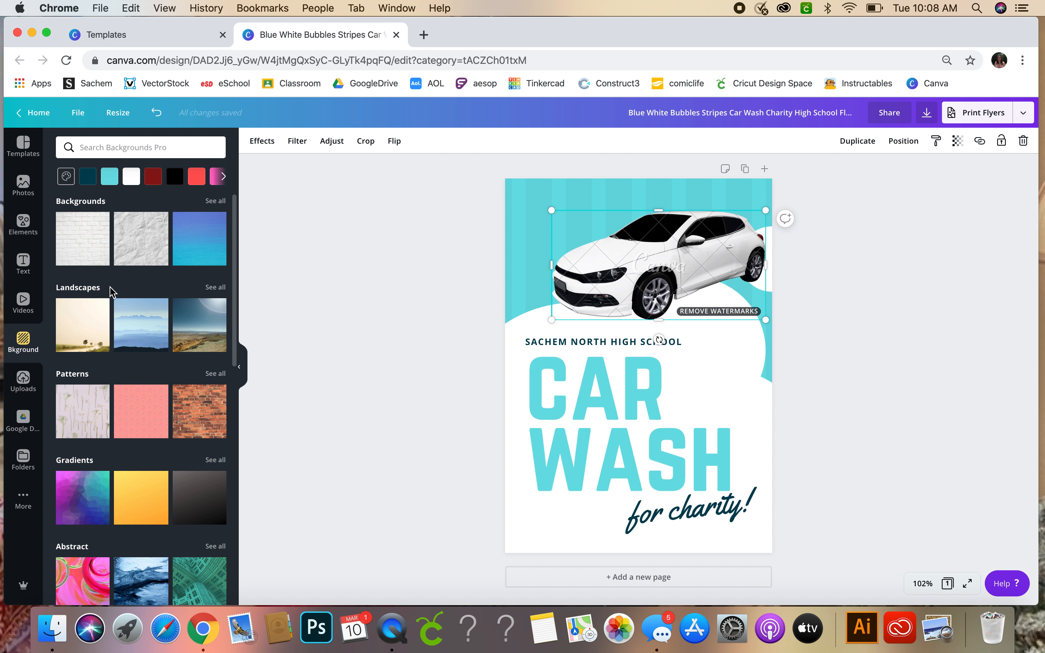
click(188, 258)
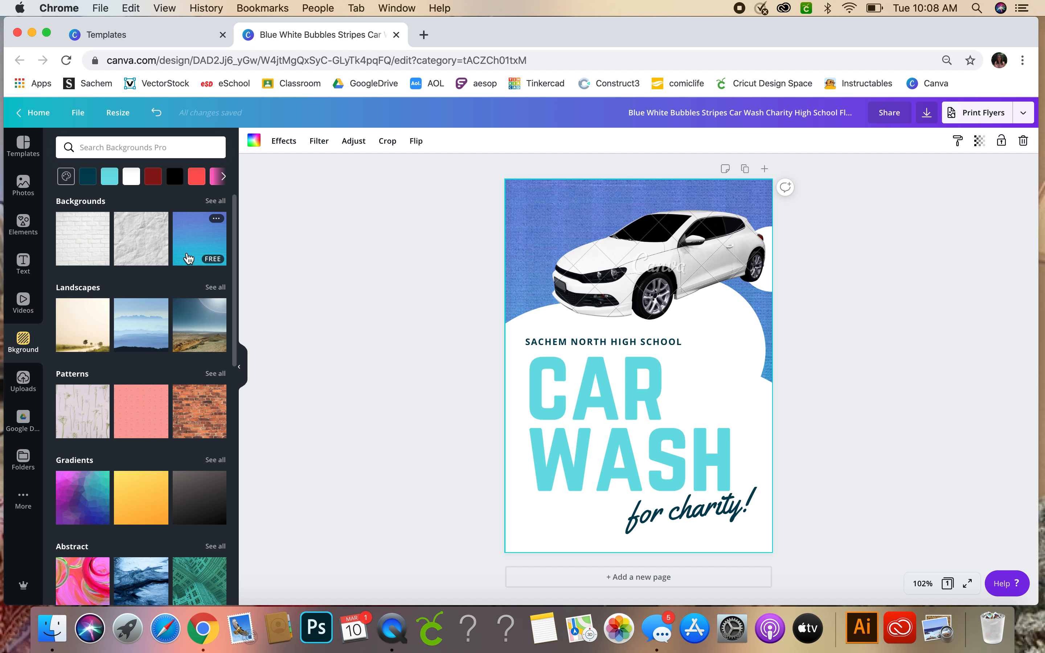
key(super+z)
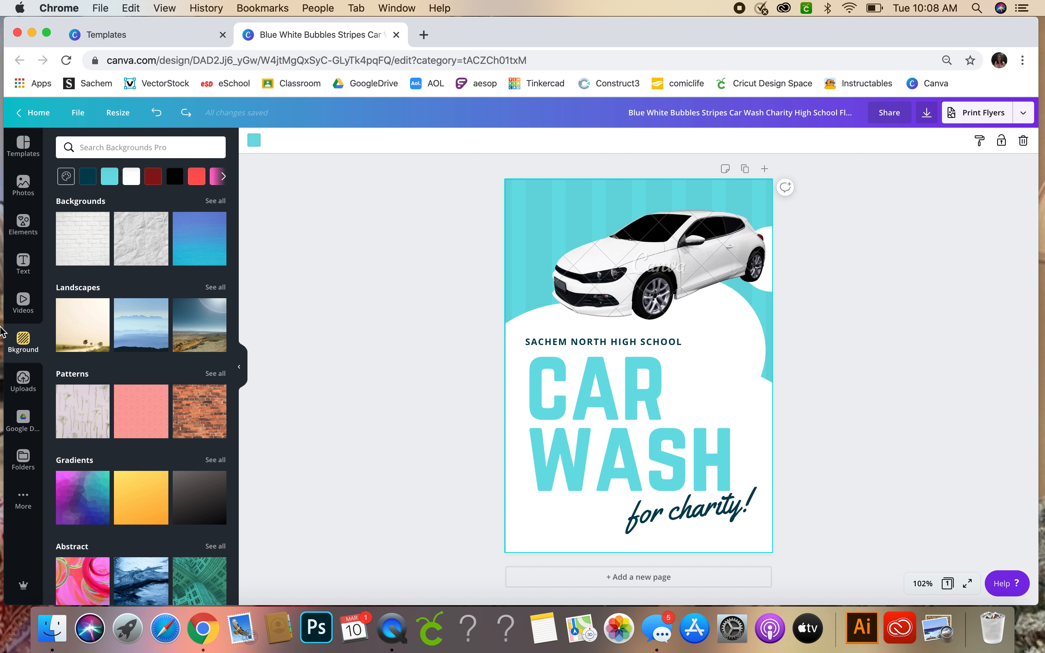
Try adding the cat clip from the Animals videos to the flyer, and delete it.
click(20, 304)
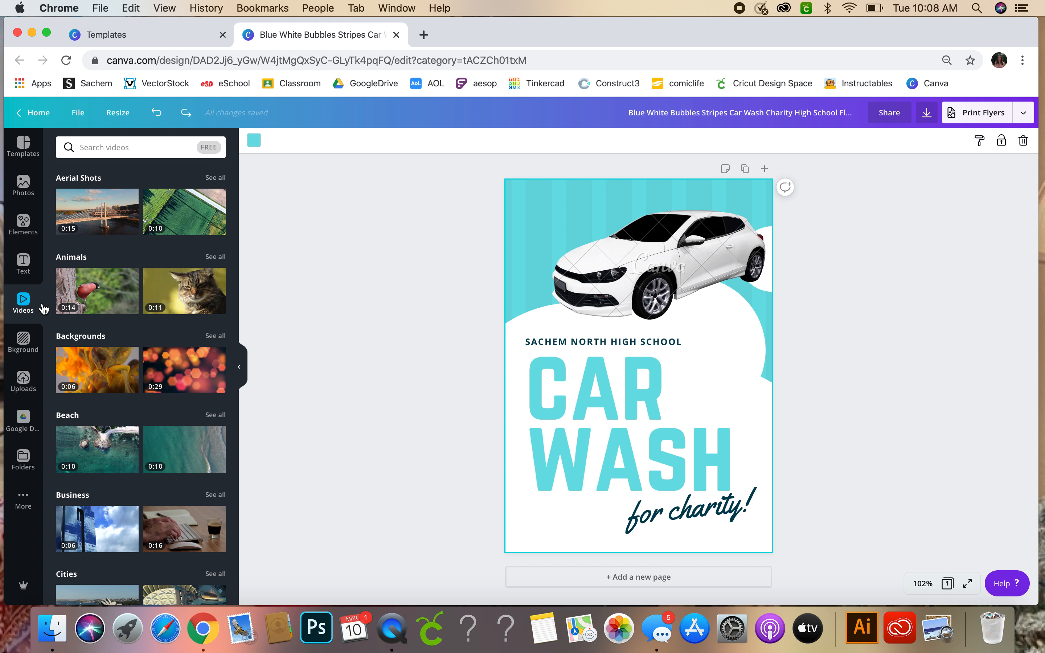
click(171, 285)
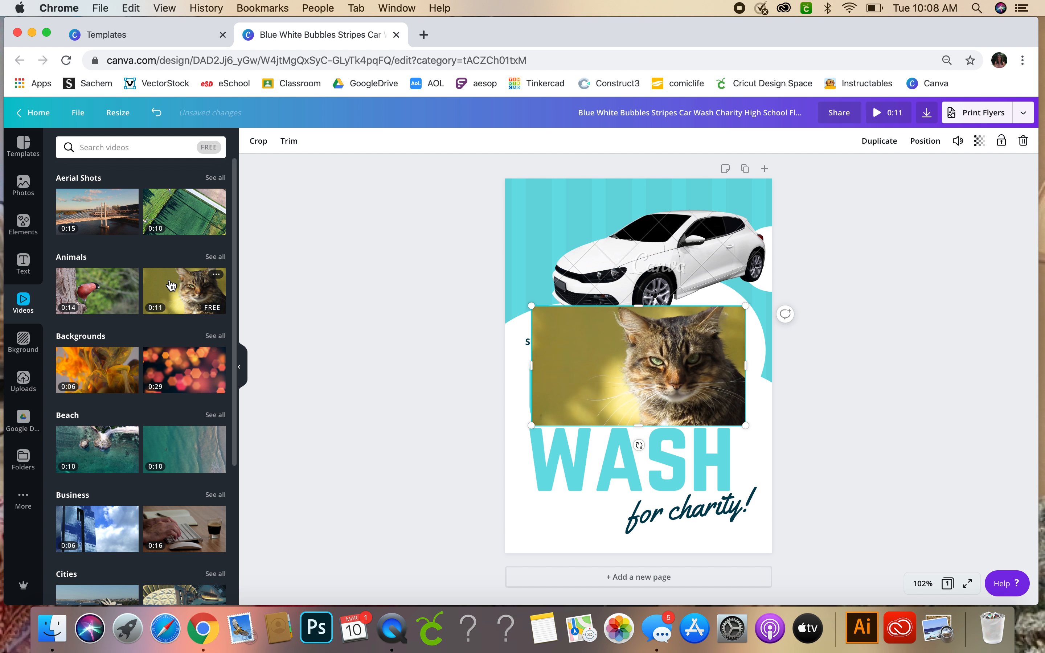
key(Delete)
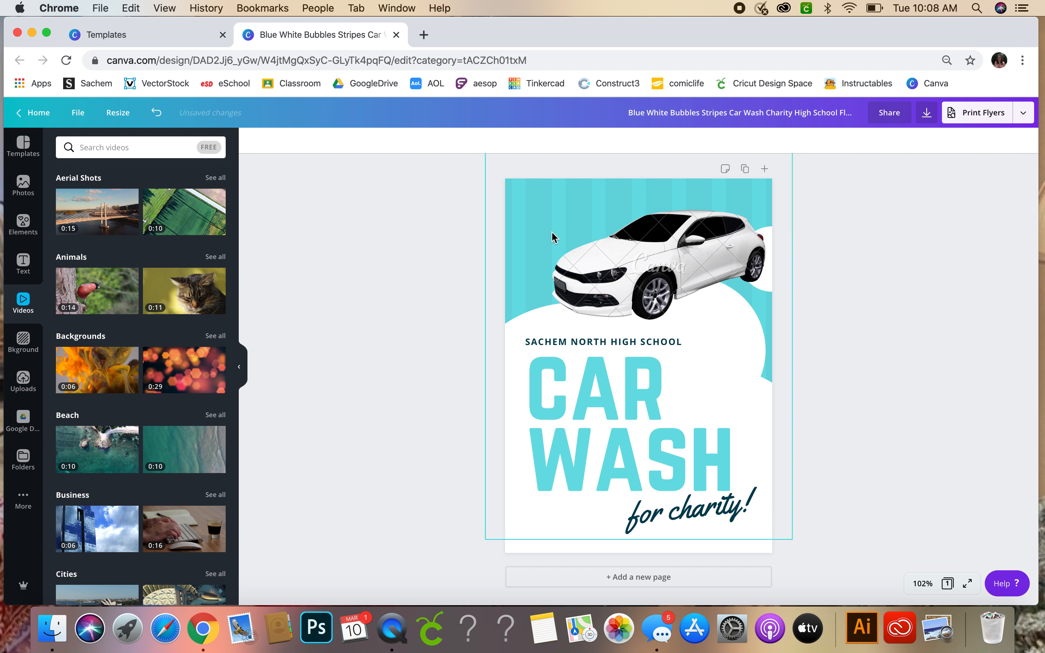
Shrink the white car photo and place it above the beginning of the school name.
click(649, 290)
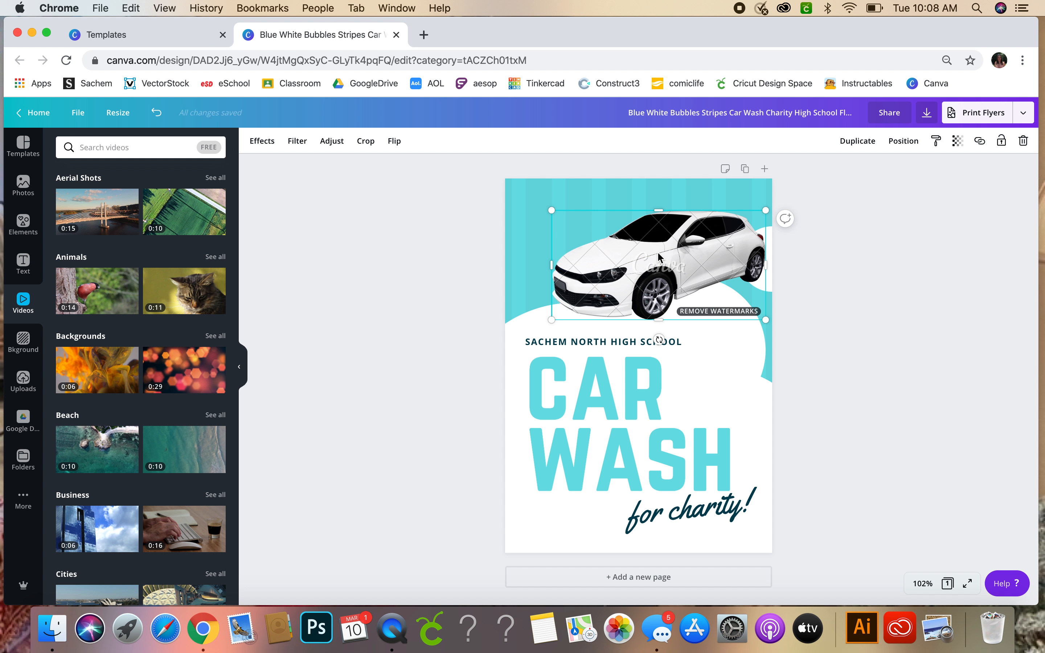
drag(550, 211, 635, 258)
drag(715, 285, 598, 282)
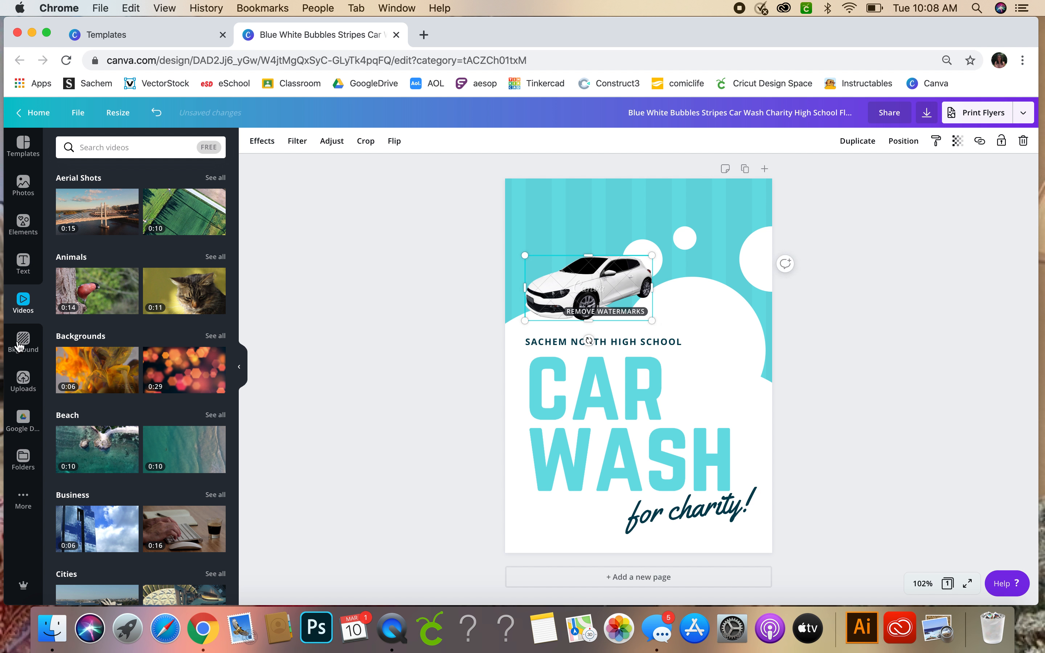
Add the diagonally striped square shape to the flyer's upper right, move the car there, and enlarge the square to cover the car.
click(21, 224)
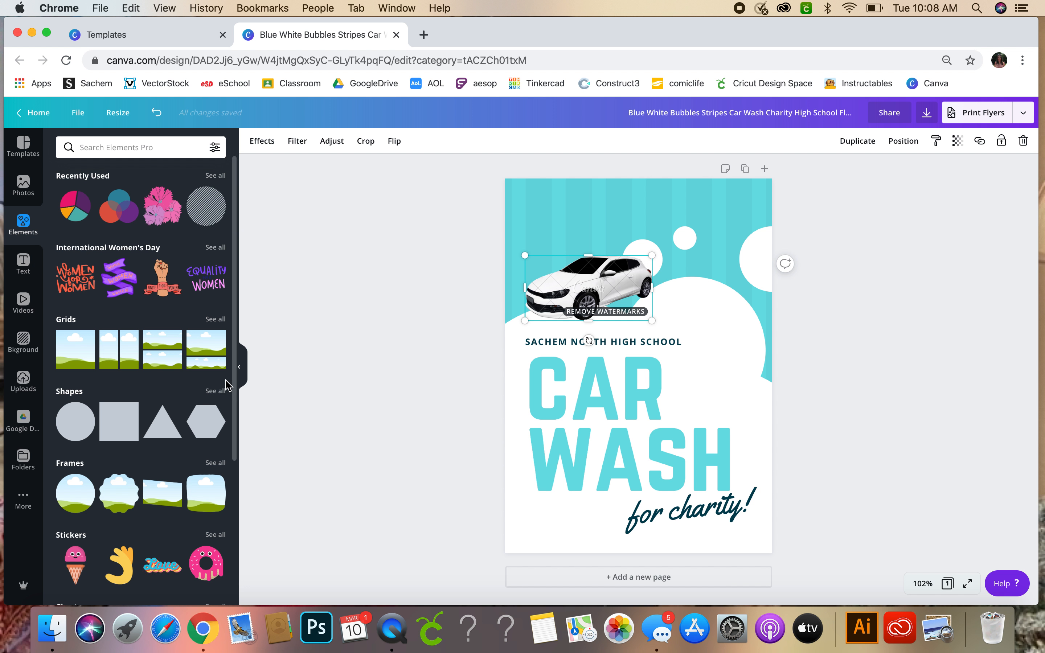
click(223, 395)
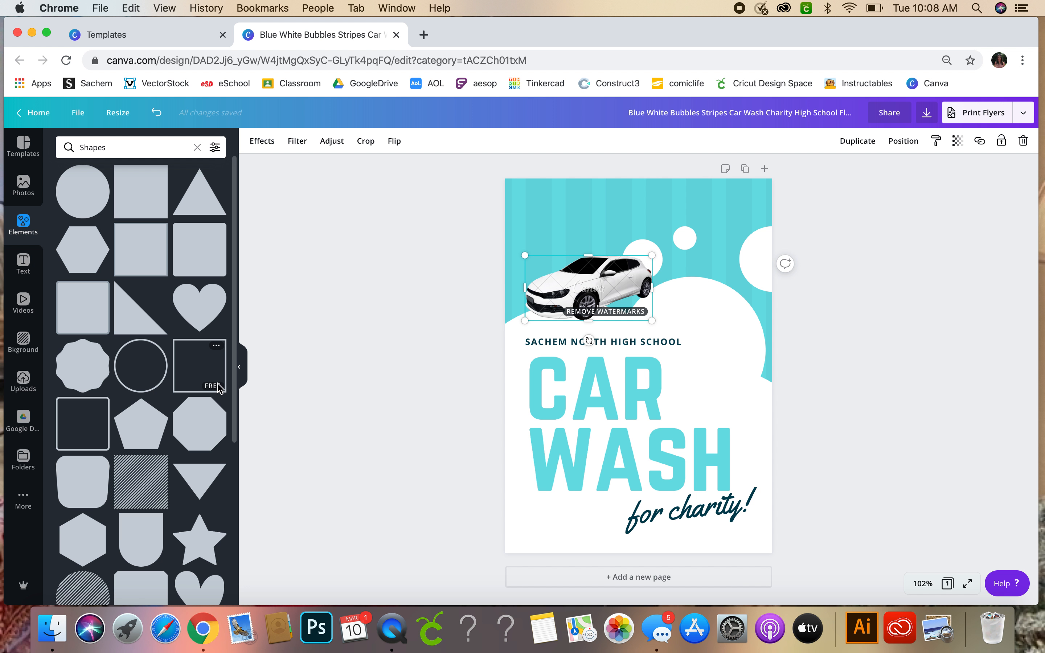
mouse_move(140, 493)
mouse_down()
mouse_move(676, 370)
mouse_move(723, 250)
mouse_move(740, 252)
mouse_up()
mouse_move(585, 289)
mouse_down()
mouse_move(663, 212)
mouse_move(692, 210)
mouse_move(701, 251)
mouse_move(677, 251)
mouse_up()
click(664, 301)
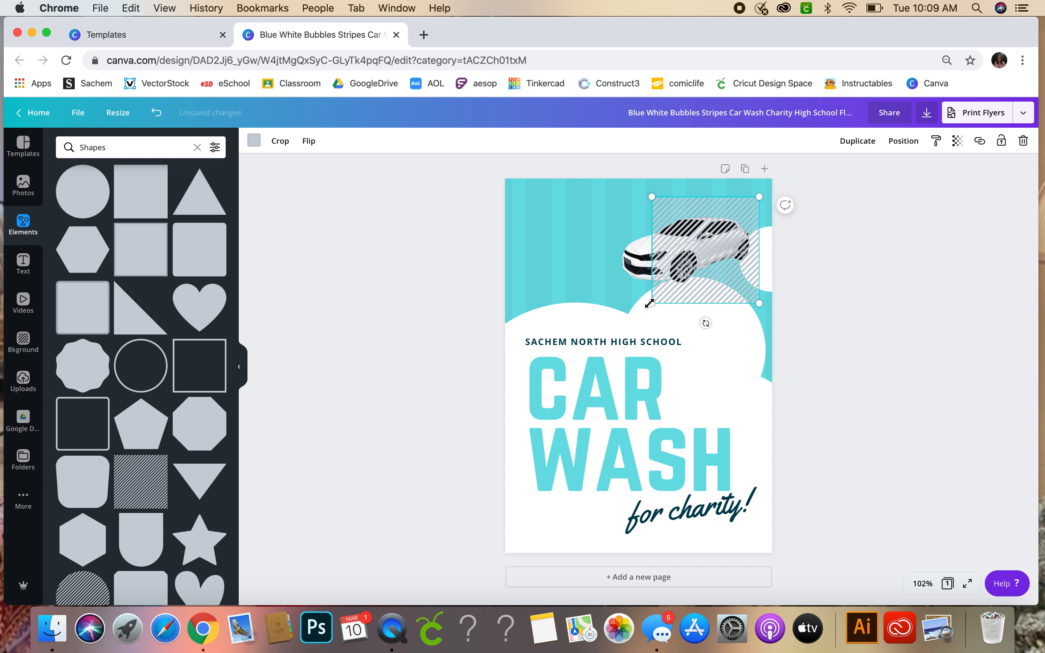
drag(651, 303, 591, 300)
mouse_move(695, 298)
mouse_down()
mouse_move(689, 285)
mouse_move(696, 295)
mouse_up()
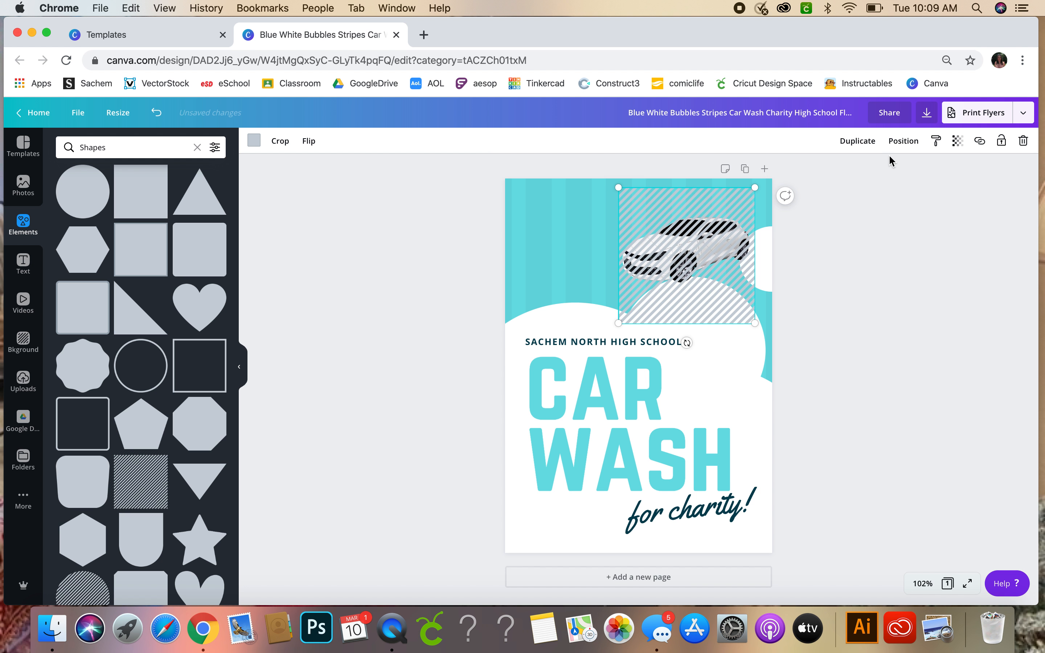
Send the striped square one layer backward behind the car, and enlarge it from the flyer's upper edge to the full page width.
click(902, 141)
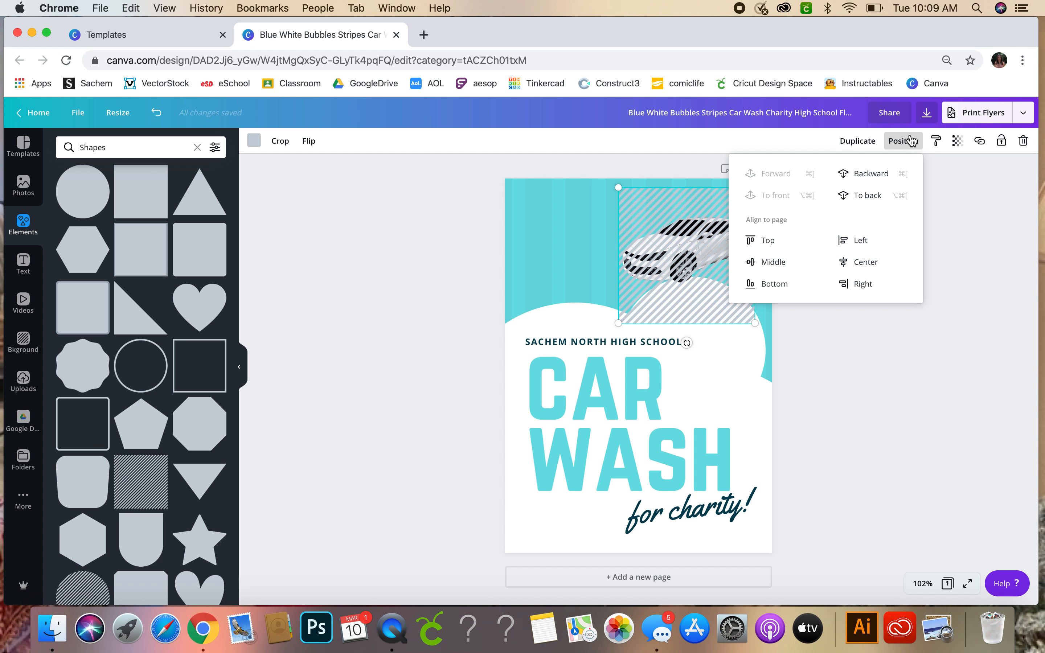
click(861, 175)
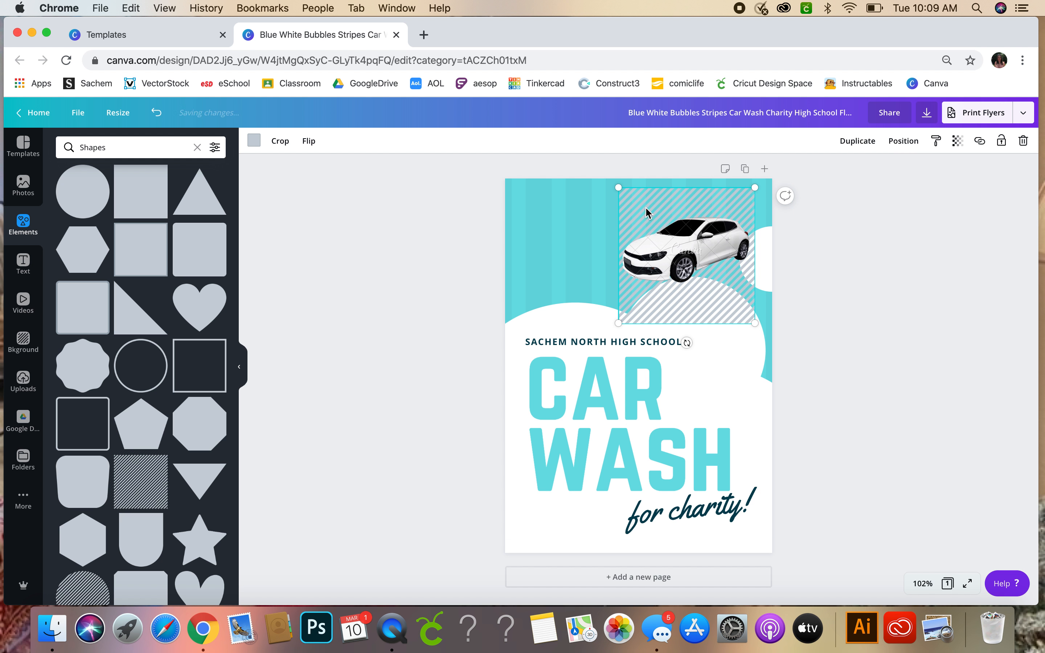
mouse_move(646, 211)
mouse_down()
mouse_move(508, 200)
mouse_move(537, 202)
mouse_up()
mouse_move(643, 312)
mouse_down()
mouse_move(693, 341)
mouse_move(789, 432)
mouse_up()
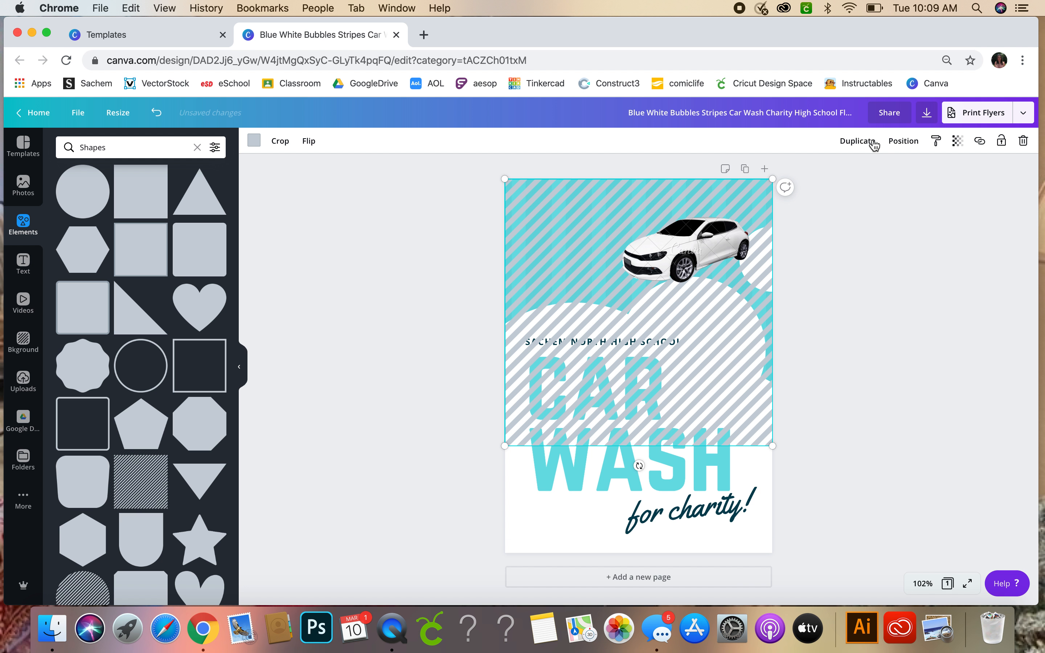
Send the striped square backward layer by layer until it sits behind the flyer's text and white bubbles.
click(898, 145)
click(883, 174)
click(885, 174)
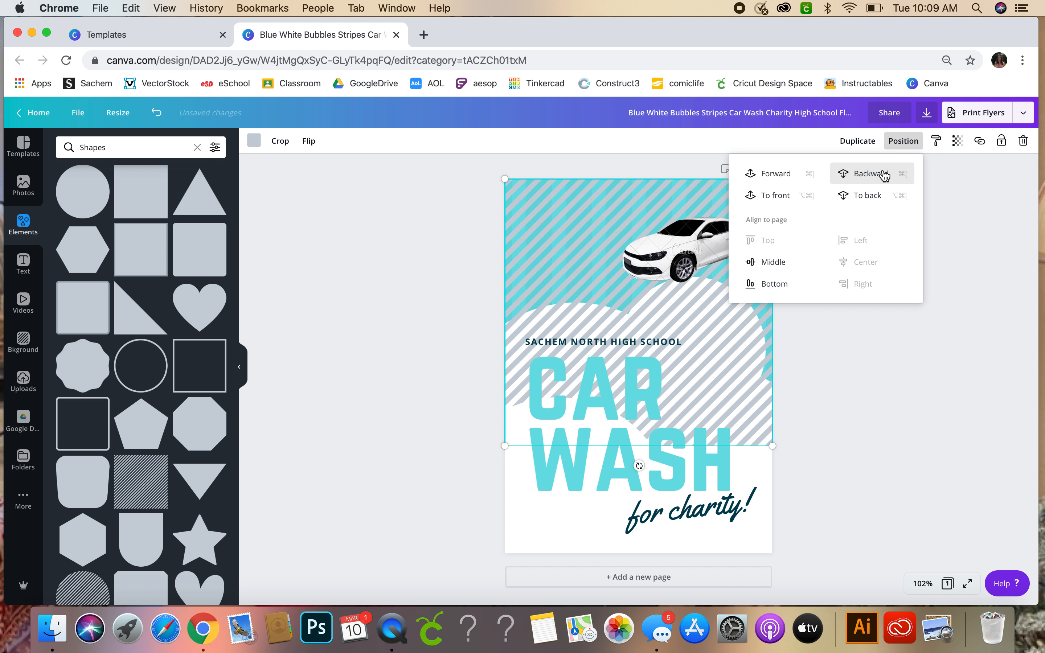
click(884, 172)
click(886, 175)
click(885, 175)
click(886, 175)
click(886, 175)
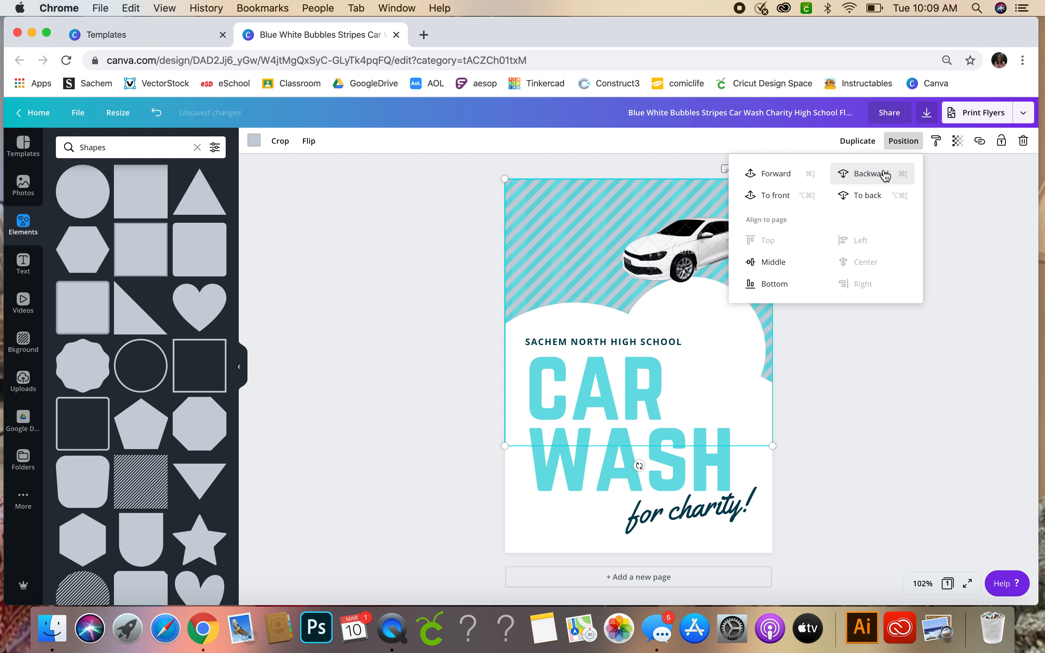
click(845, 458)
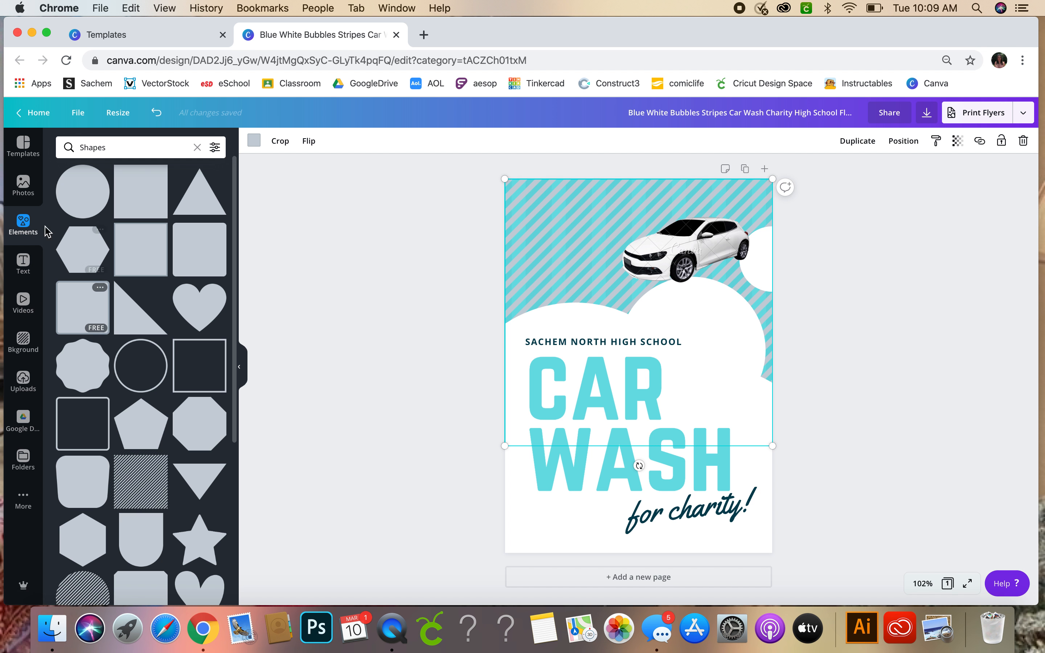
Browse the full set of frames and add the brush-stroke frame with ragged edges to the flyer.
click(22, 224)
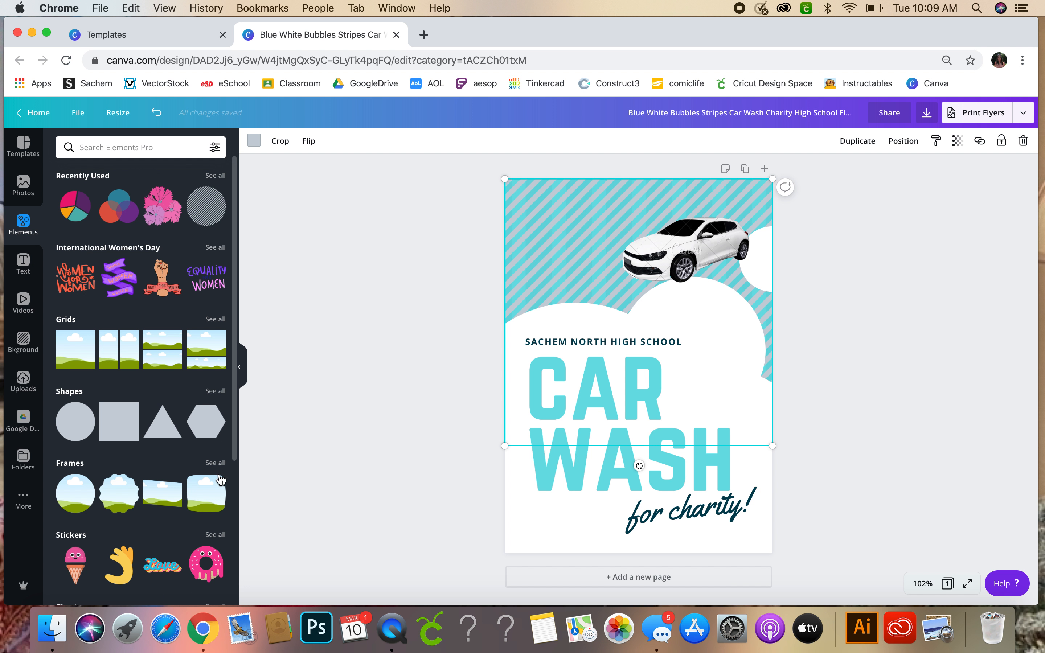
click(215, 463)
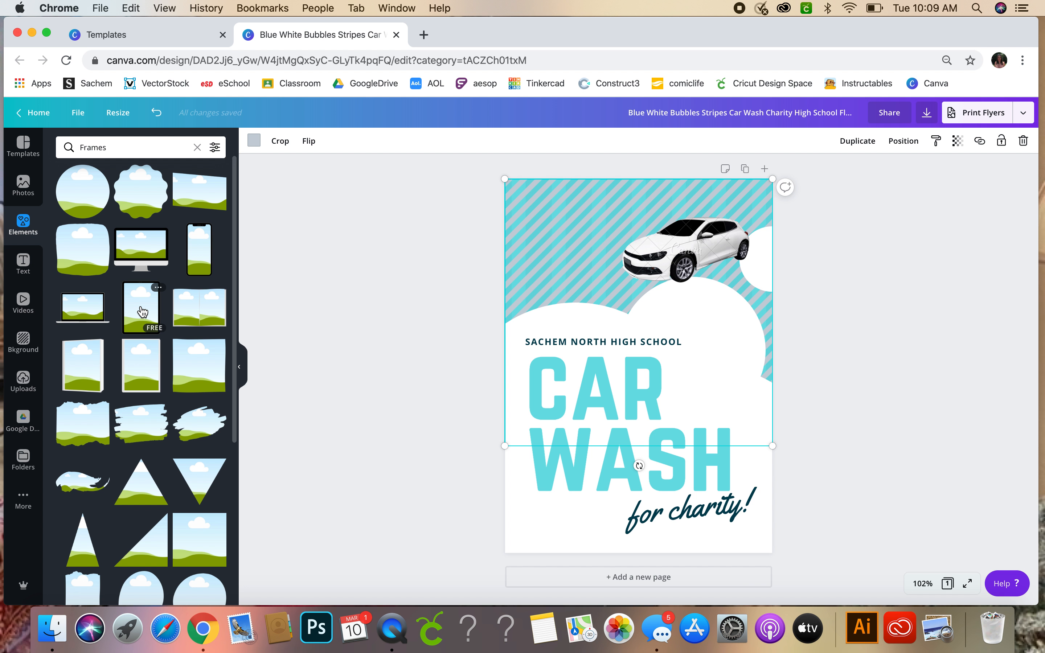
click(142, 431)
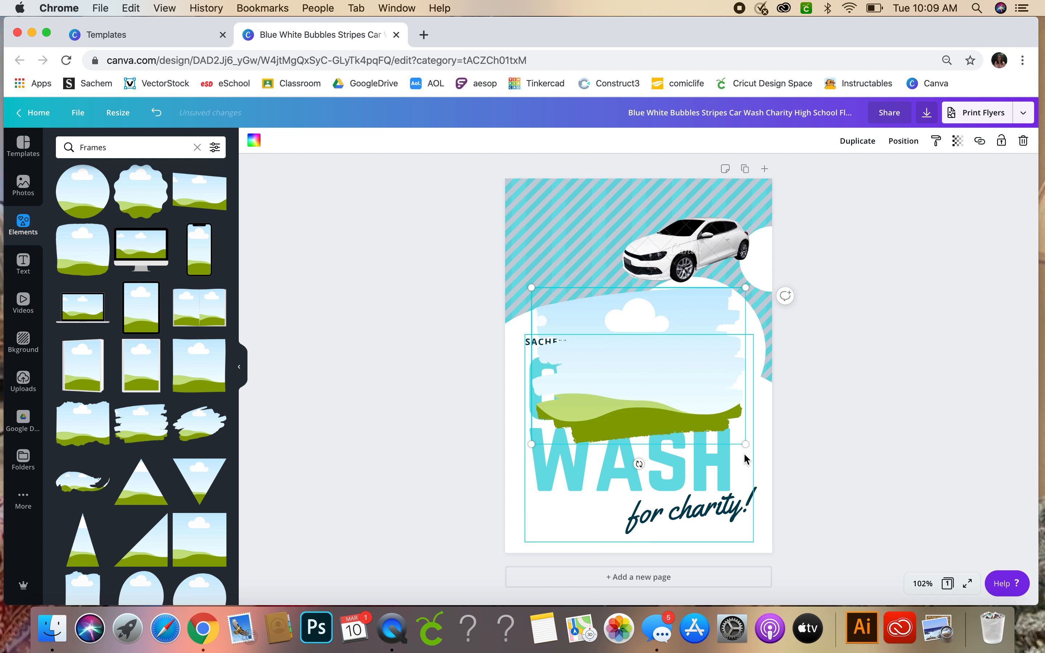
Shrink the brush-stroke frame, place it in the flyer's upper left striped area, and fill it with the white car photo.
drag(746, 449, 698, 424)
drag(621, 371, 636, 383)
drag(598, 313, 595, 230)
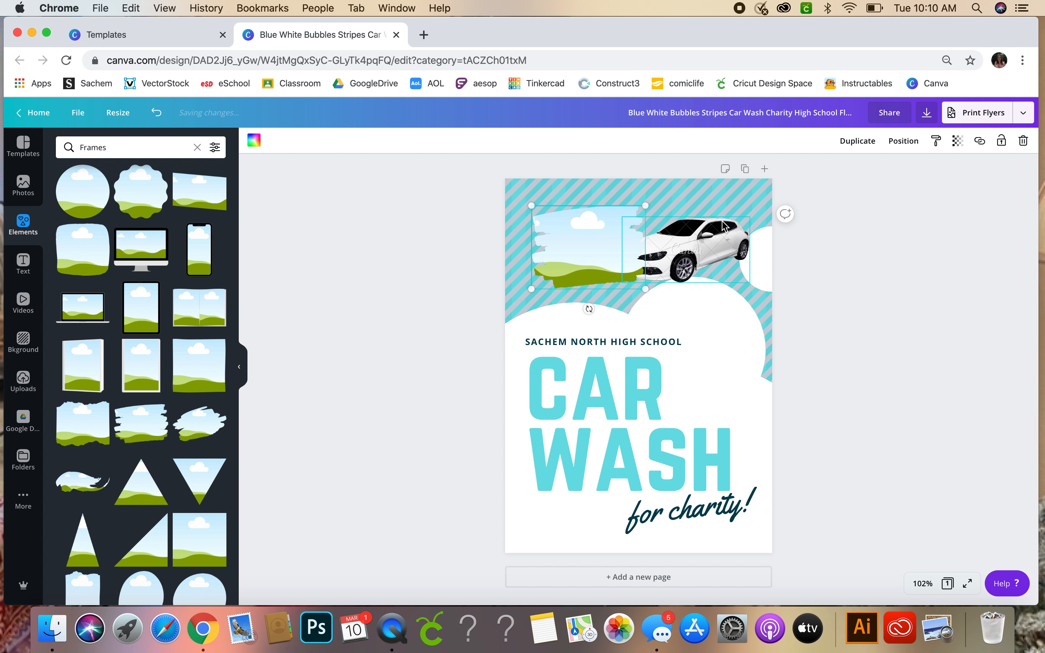
drag(721, 242, 623, 245)
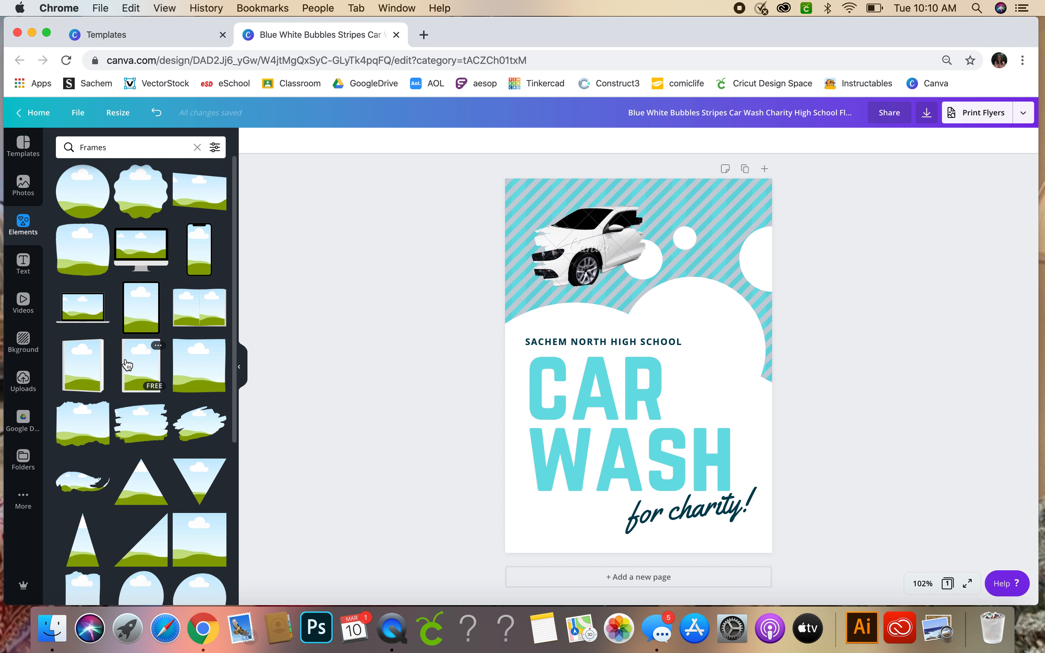
Add a smaller triangle frame beside the car and fill it with the uploaded cut-out photo of the baby.
click(137, 483)
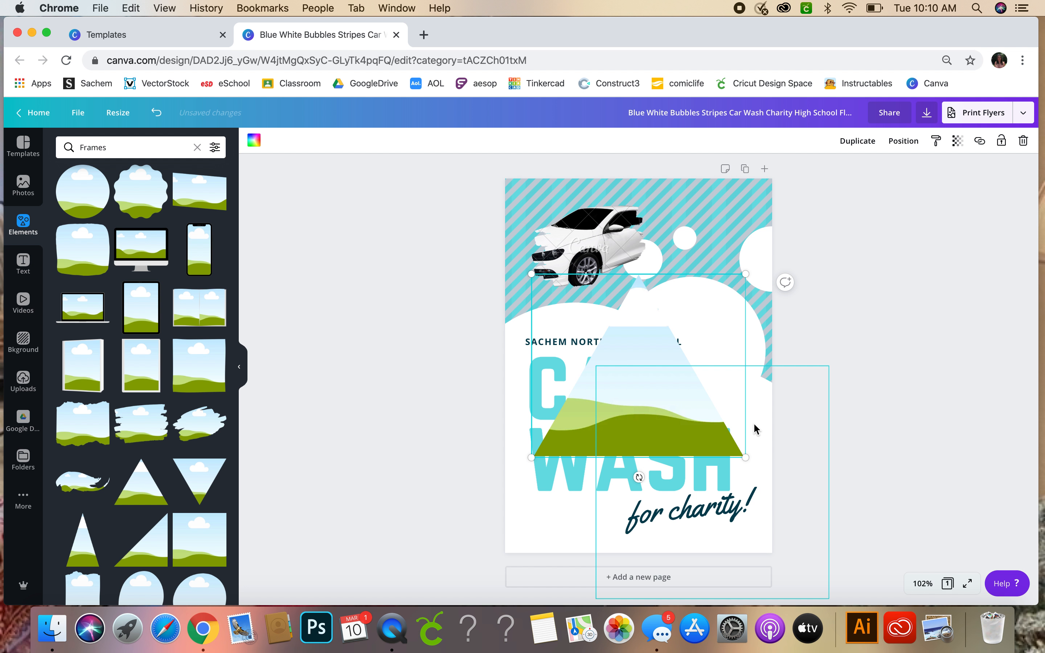
drag(731, 451, 700, 311)
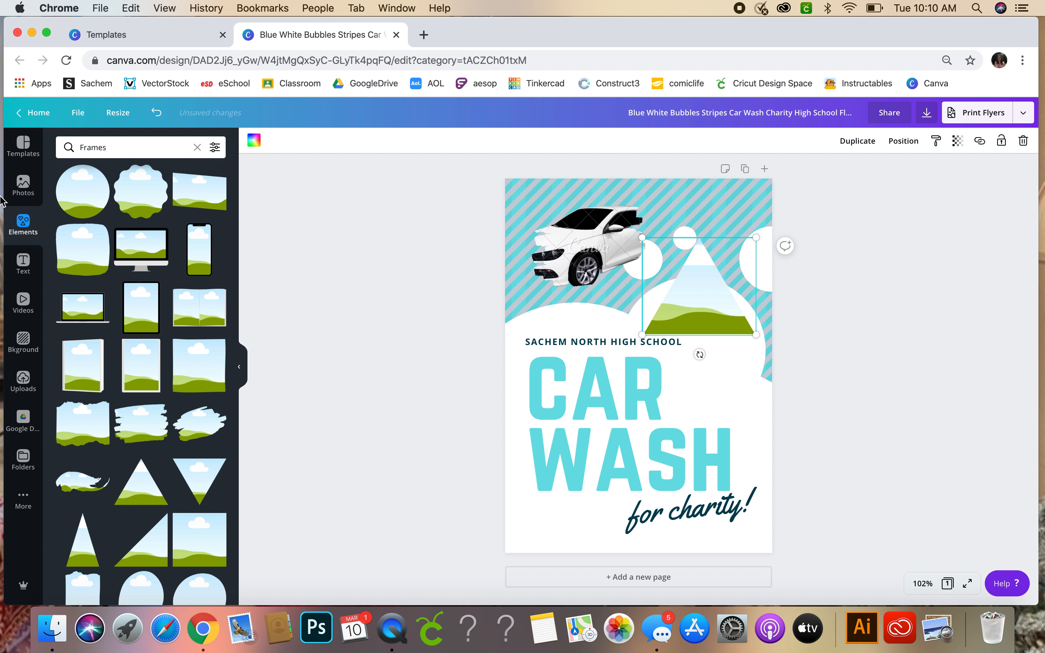
click(19, 421)
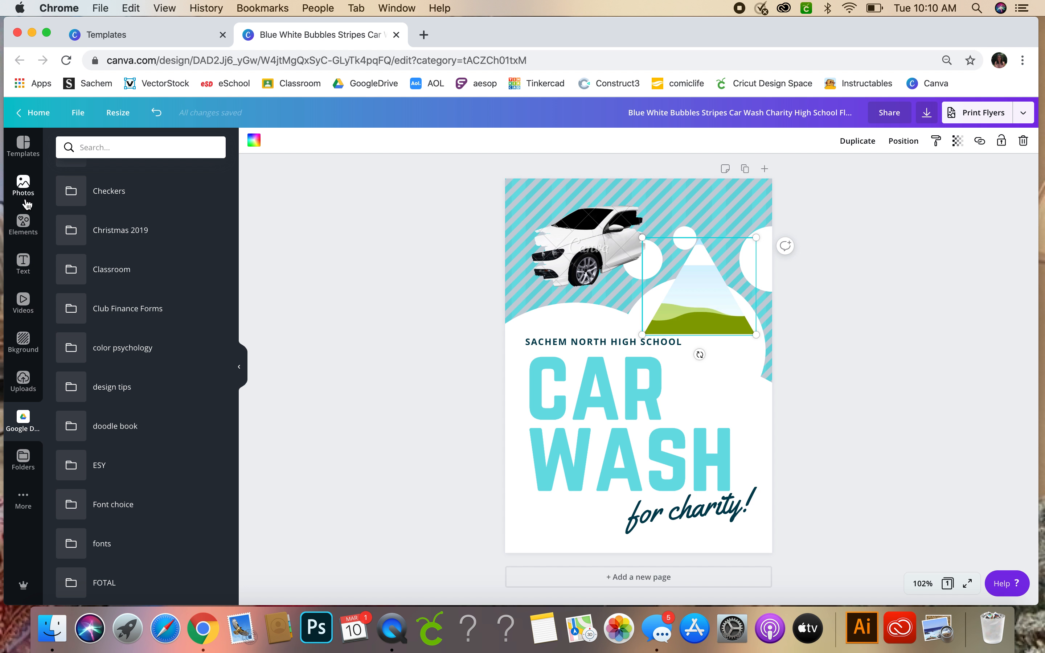
click(24, 190)
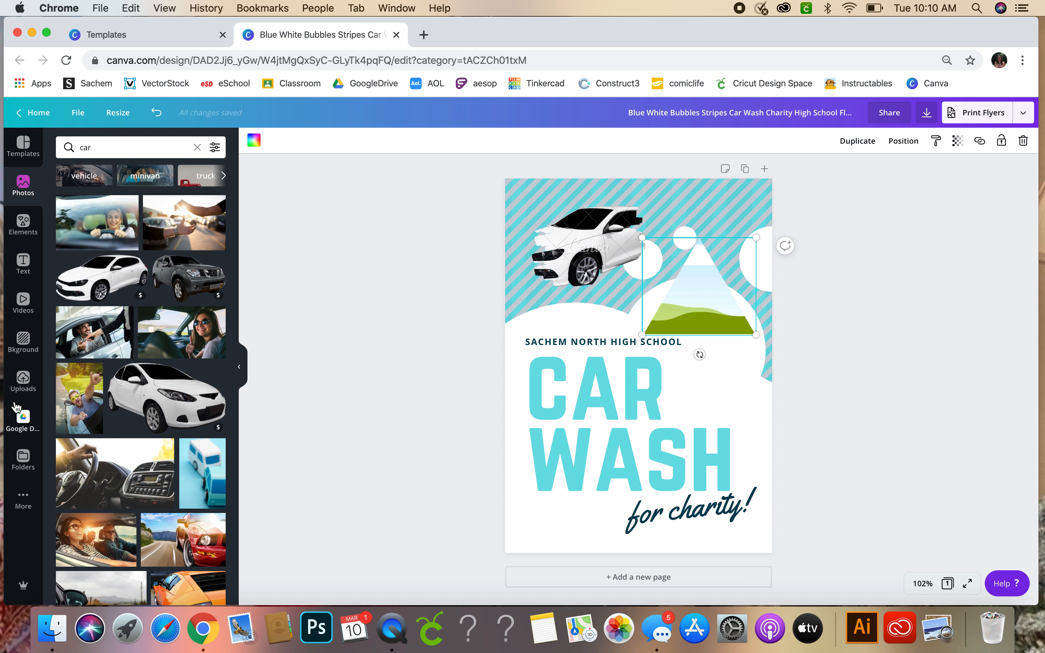
click(23, 380)
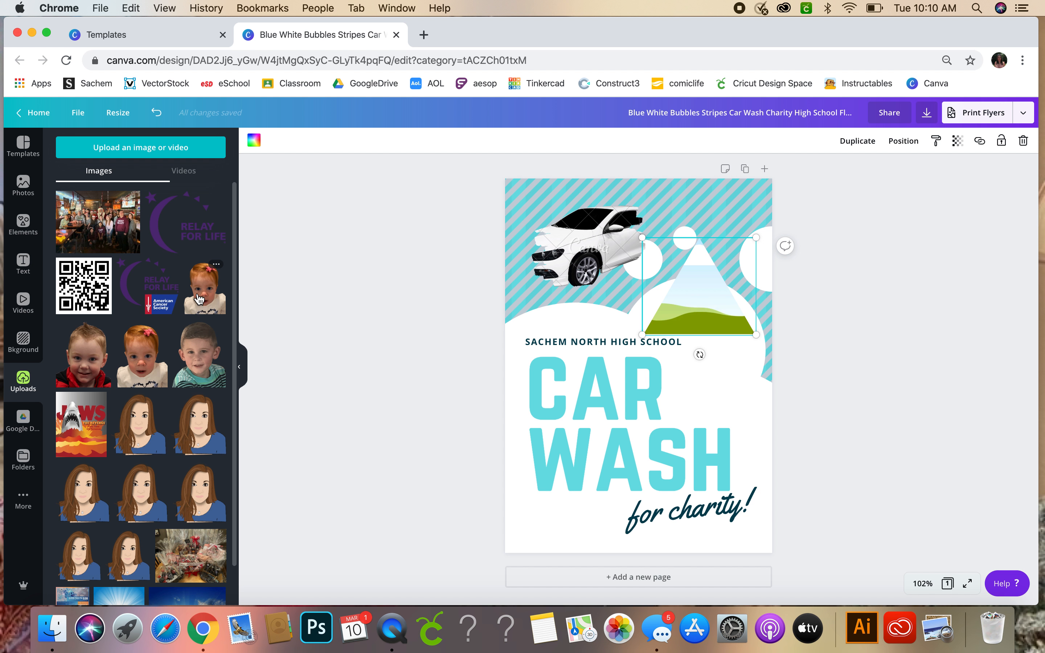
drag(212, 289, 678, 288)
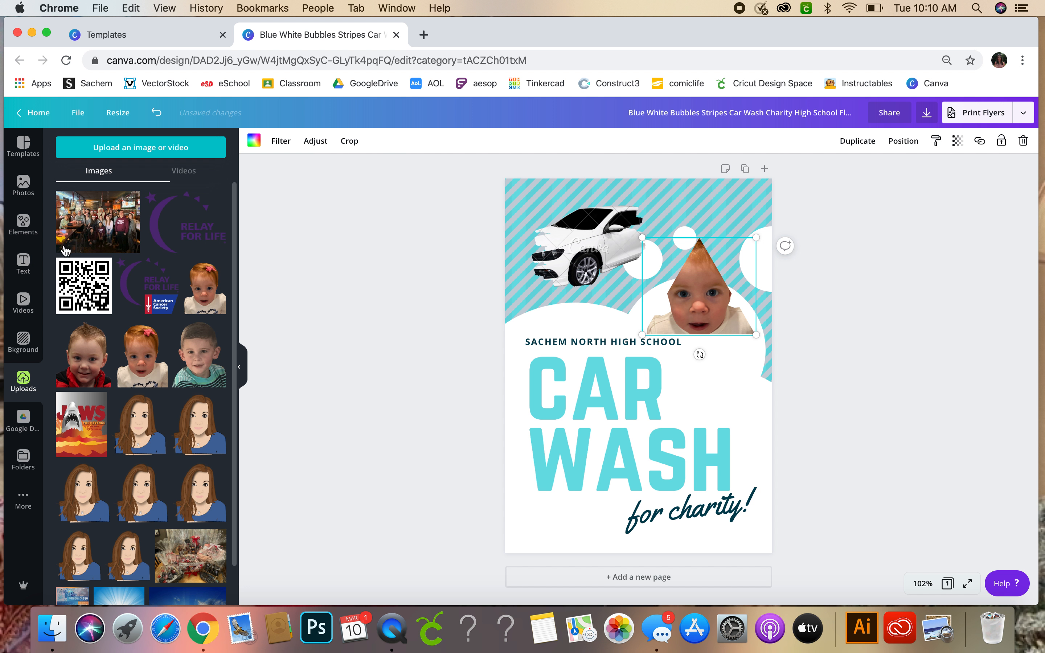
Remove the baby photo and undo the frame edits back to the full-size, empty brush-stroke frame.
key(BackSpace)
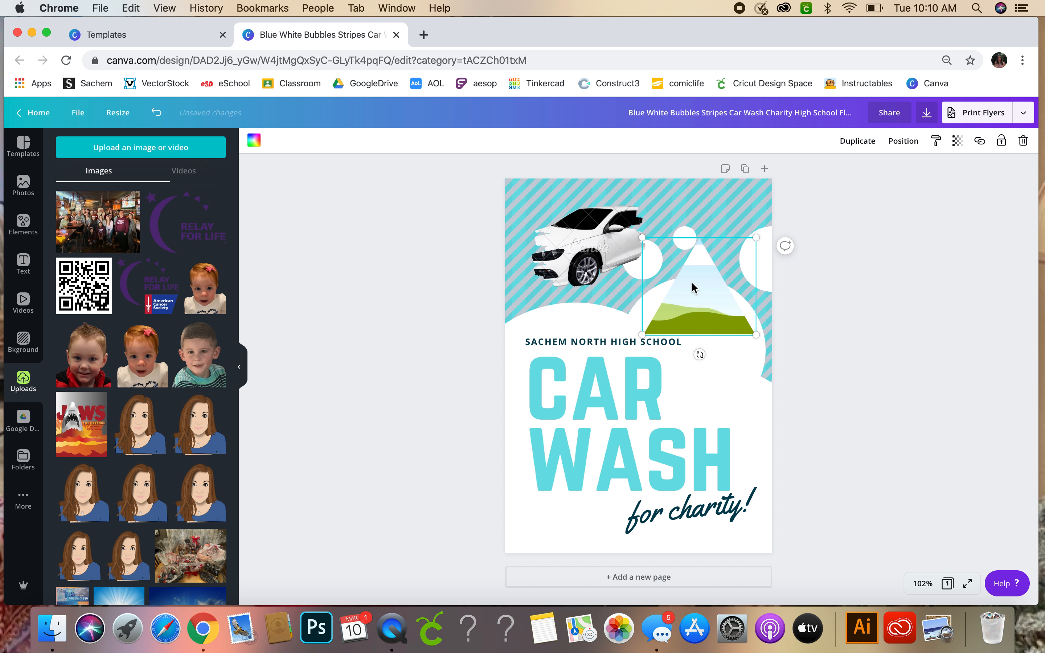
key(super+z)
key(super+z)
key(super+z)
key(super+z)
key(super+z)
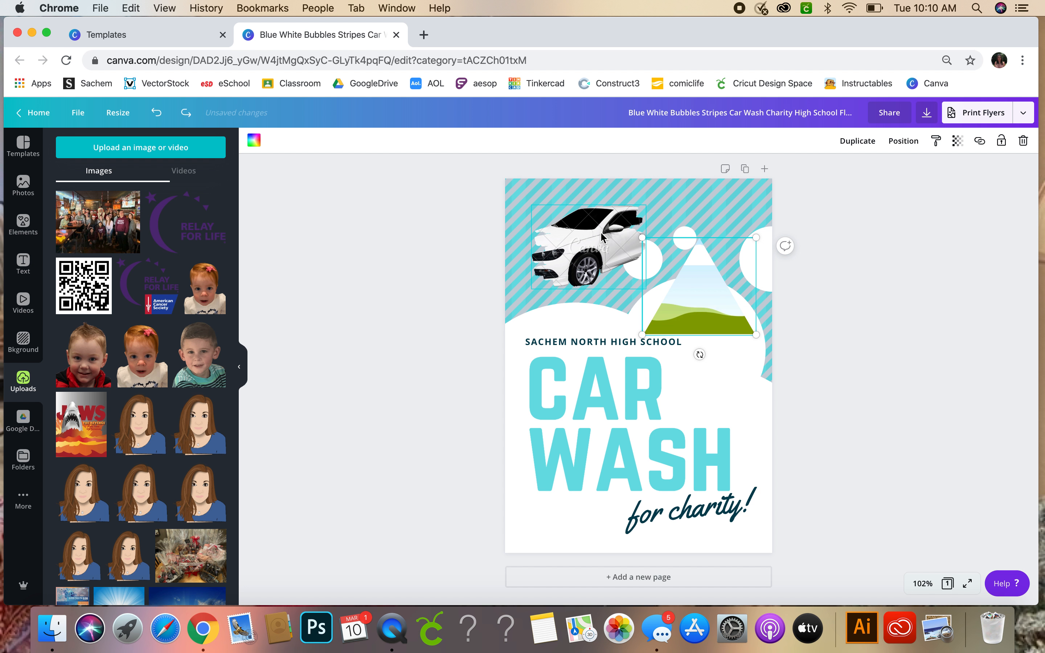
key(super+z)
key(super+z)
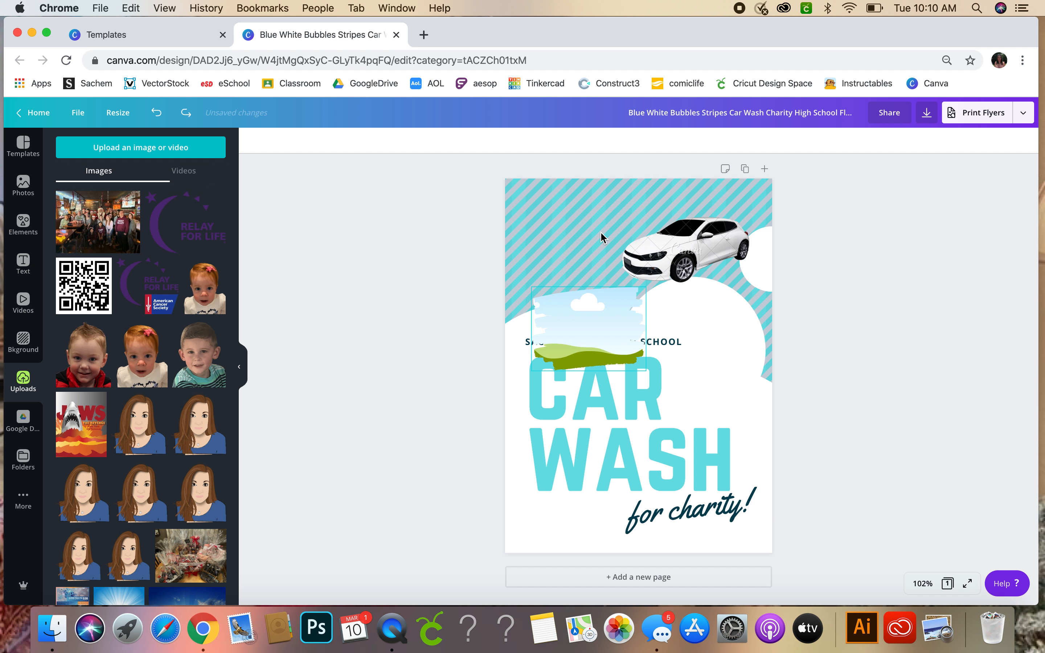
click(606, 356)
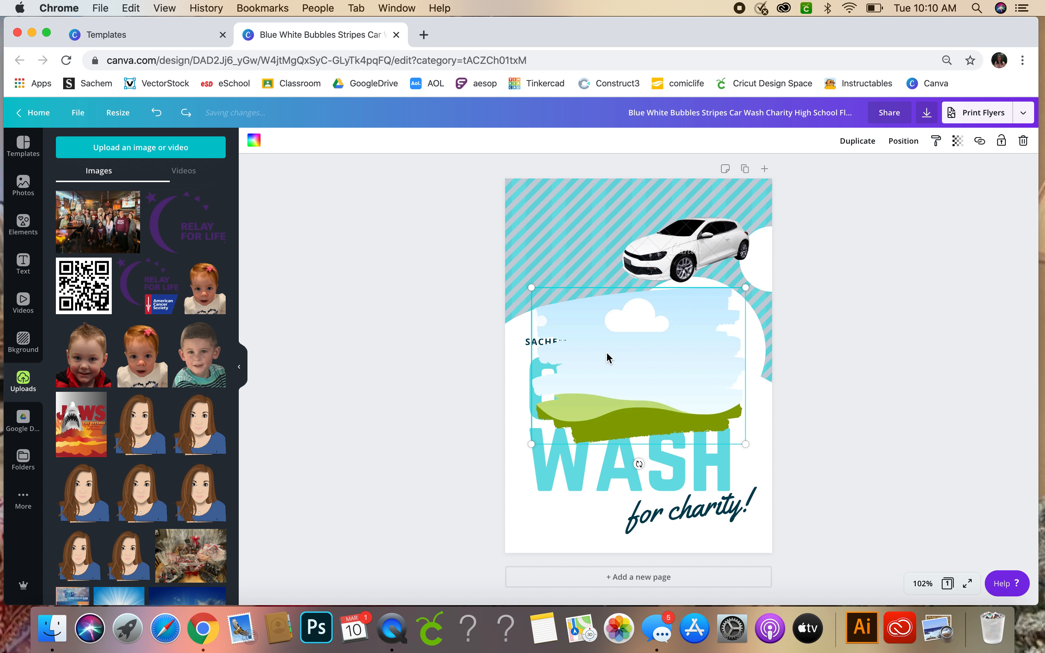
Delete the empty brush-stroke frame from the flyer and clear the Frames filter to return to all element categories.
key(Delete)
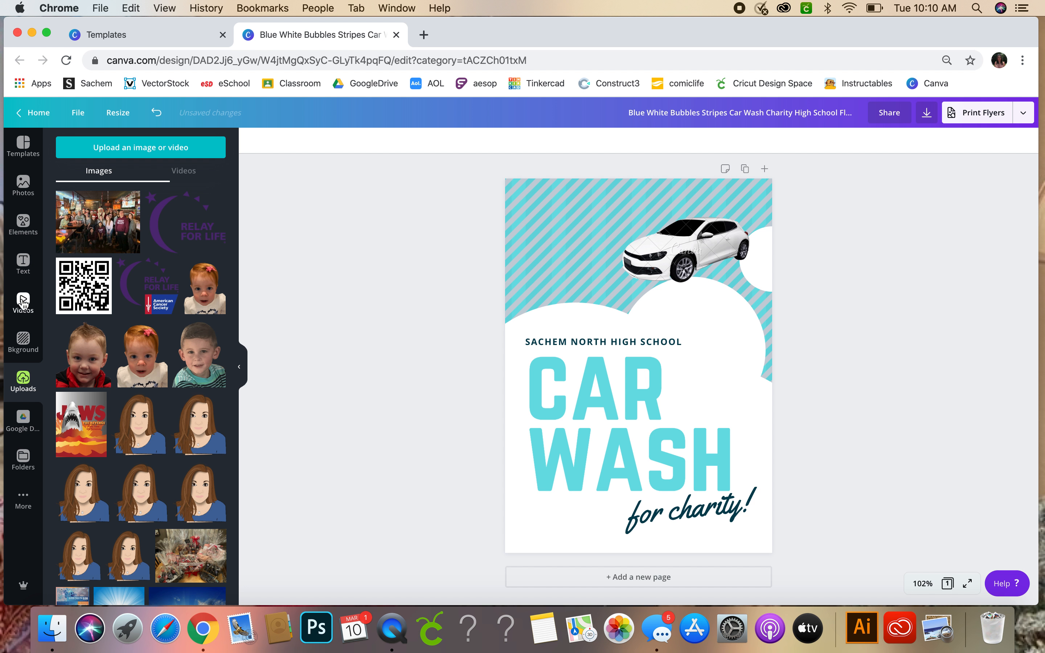
click(23, 233)
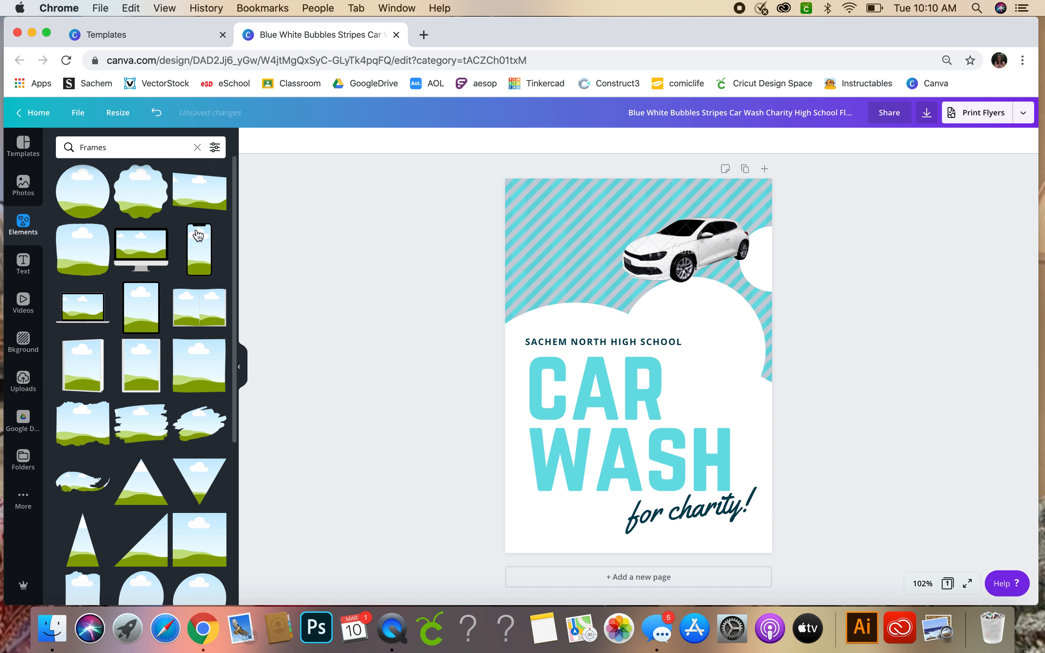
click(197, 148)
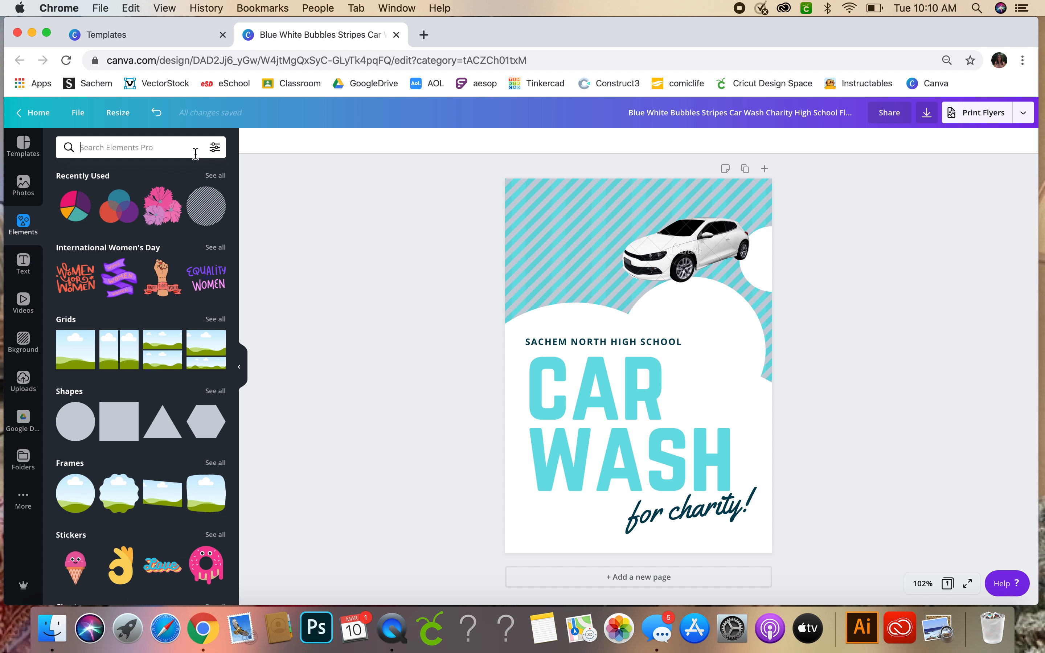
Add a dotted line across the flyer just below the car, about 4.9 wide, and color it the document's dark navy.
scroll(141, 553, down, 7)
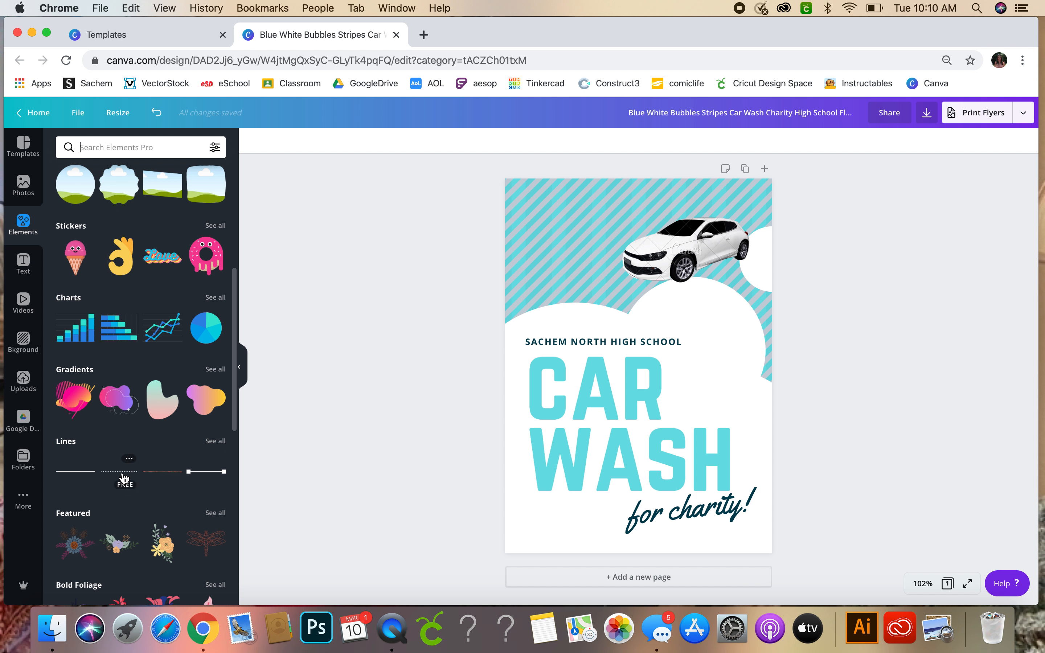
click(91, 479)
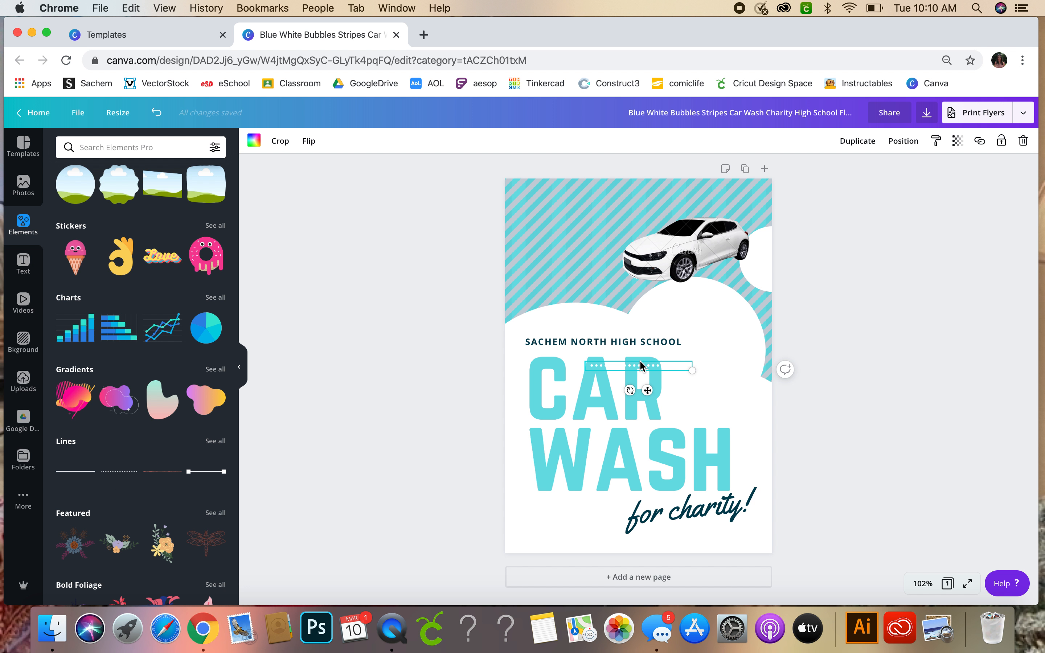
drag(643, 368, 763, 326)
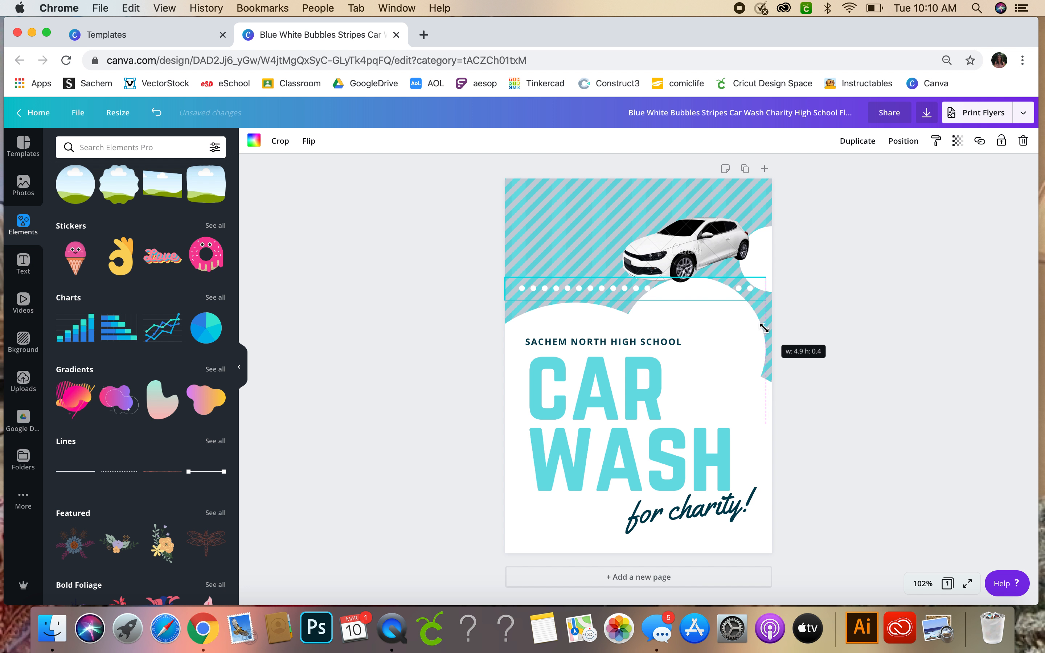
click(254, 141)
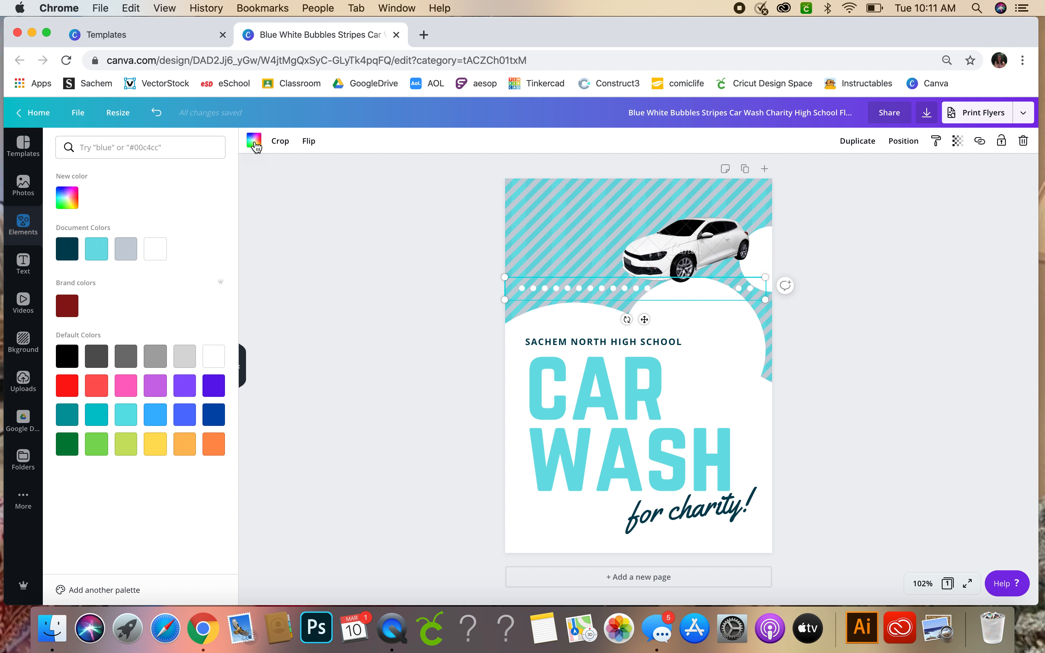
click(77, 254)
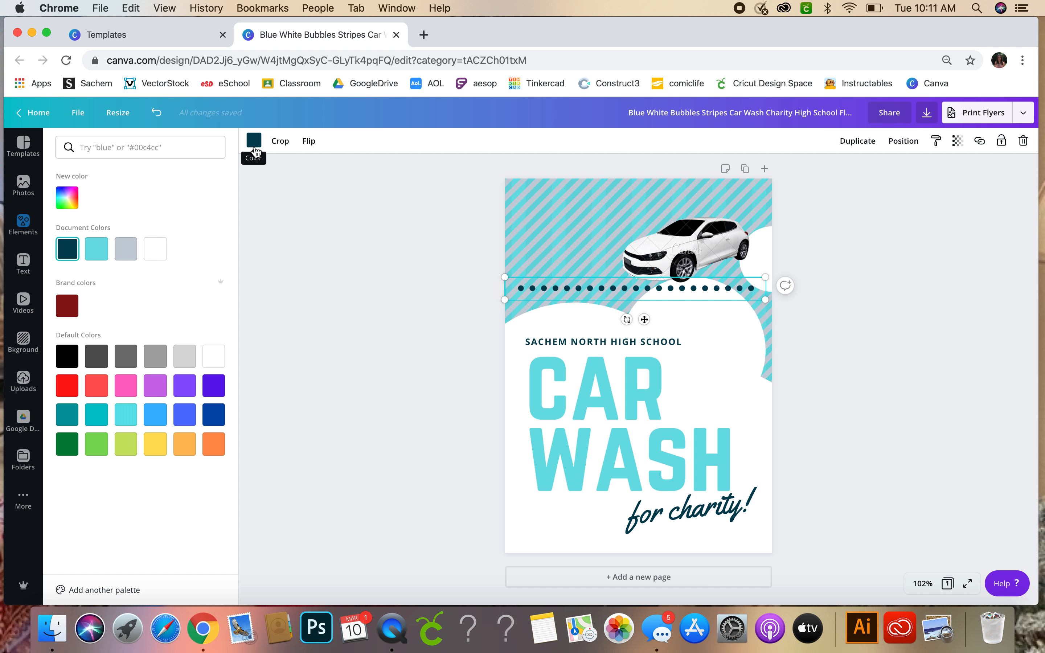
Add the animated double-chevron arrow sticker, shrink it, and place it in the flyer's upper left corner rotated about -64°.
click(23, 221)
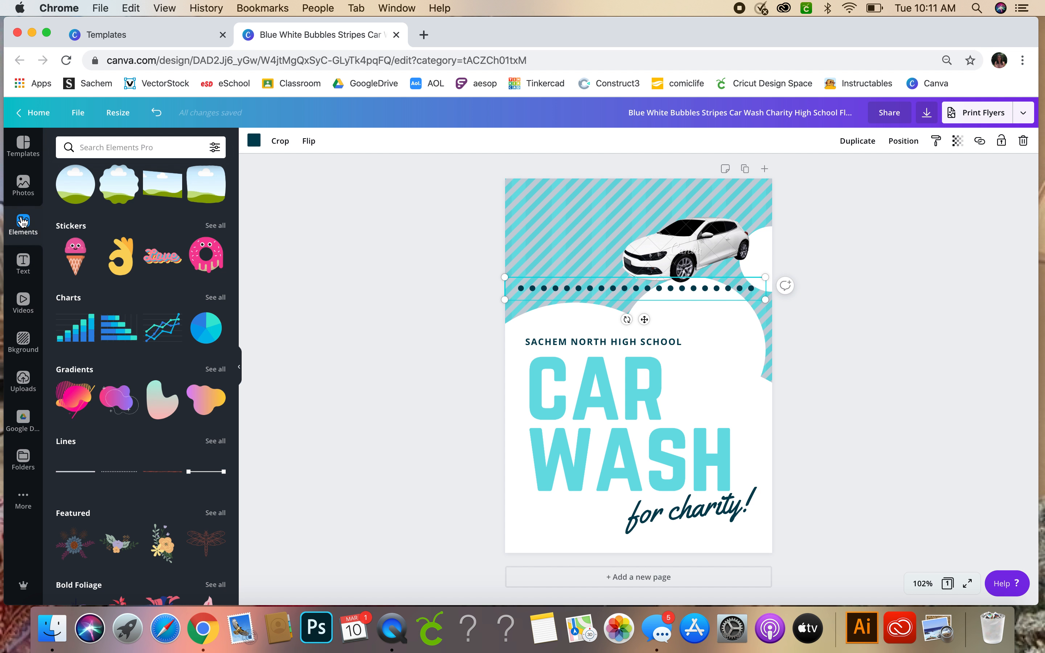
click(215, 228)
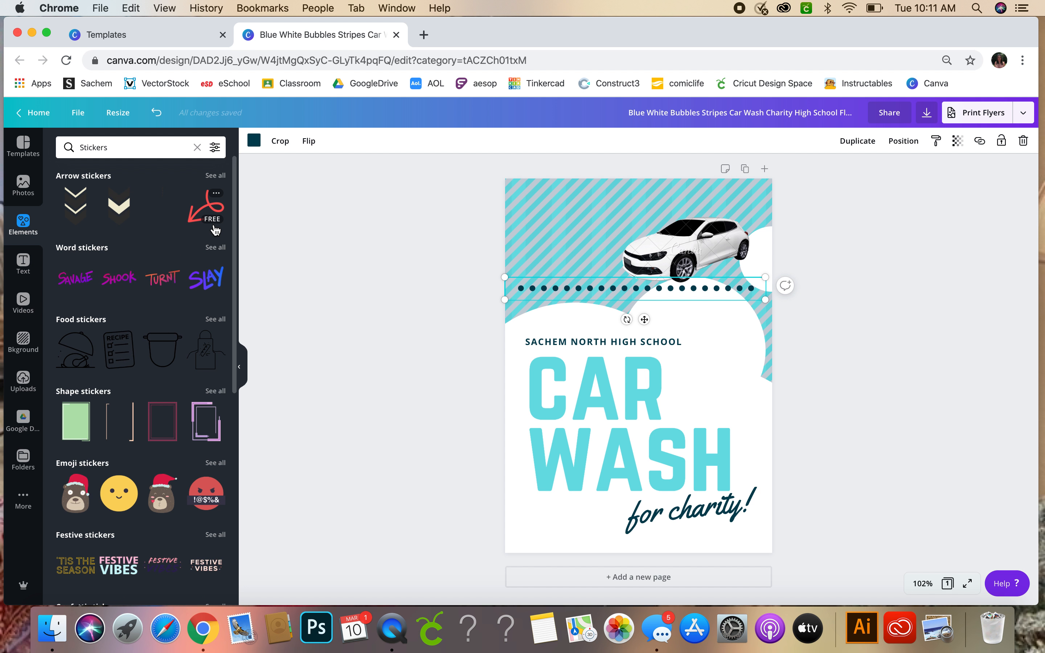
click(82, 223)
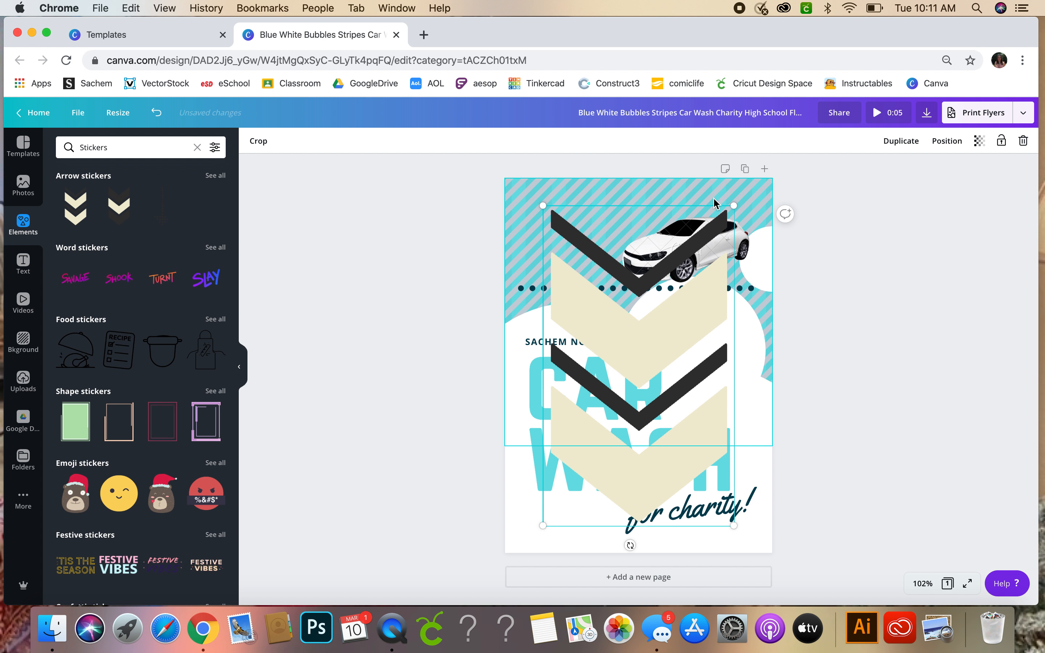
drag(732, 208, 535, 414)
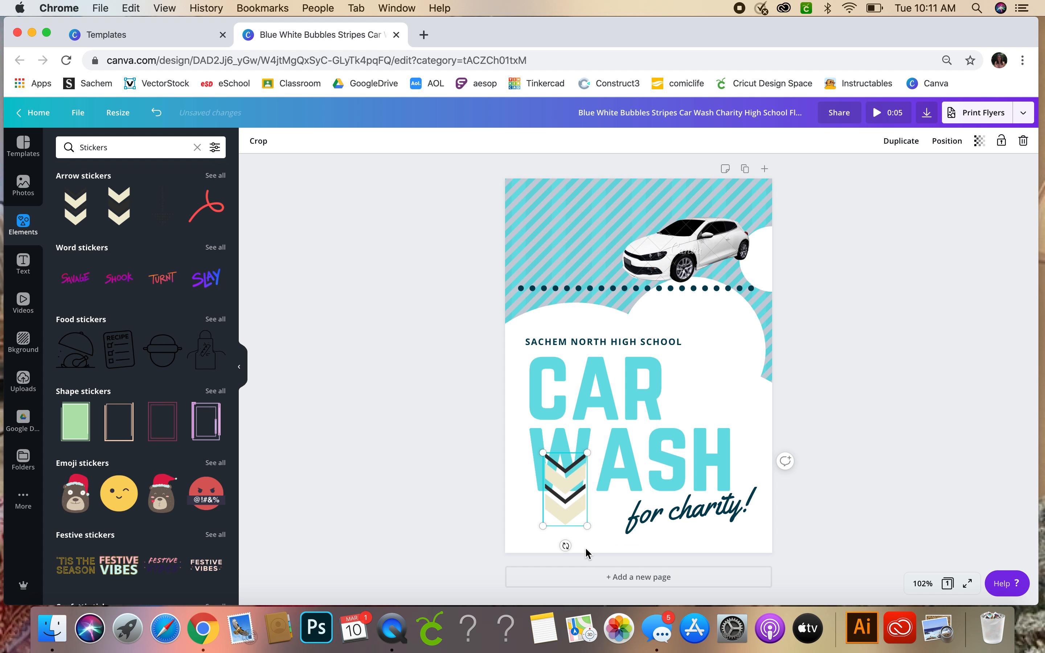
drag(565, 546, 618, 242)
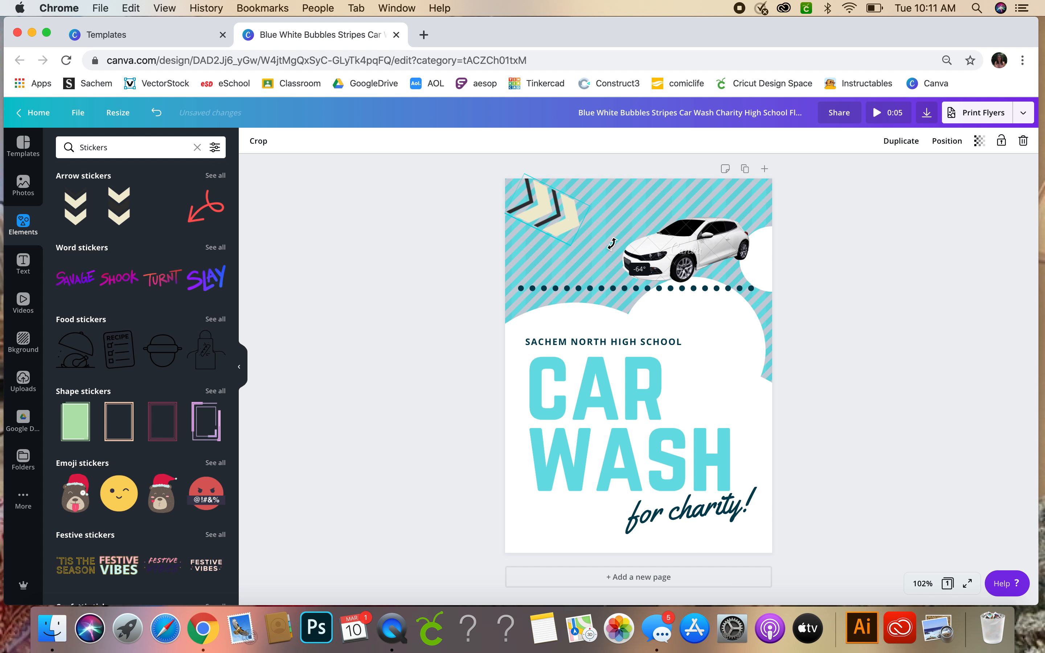
Search the elements for "hearts" and browse through the available graphics.
click(112, 147)
key(BackSpace)
key(BackSpace)
key(BackSpace)
key(BackSpace)
key(BackSpace)
key(BackSpace)
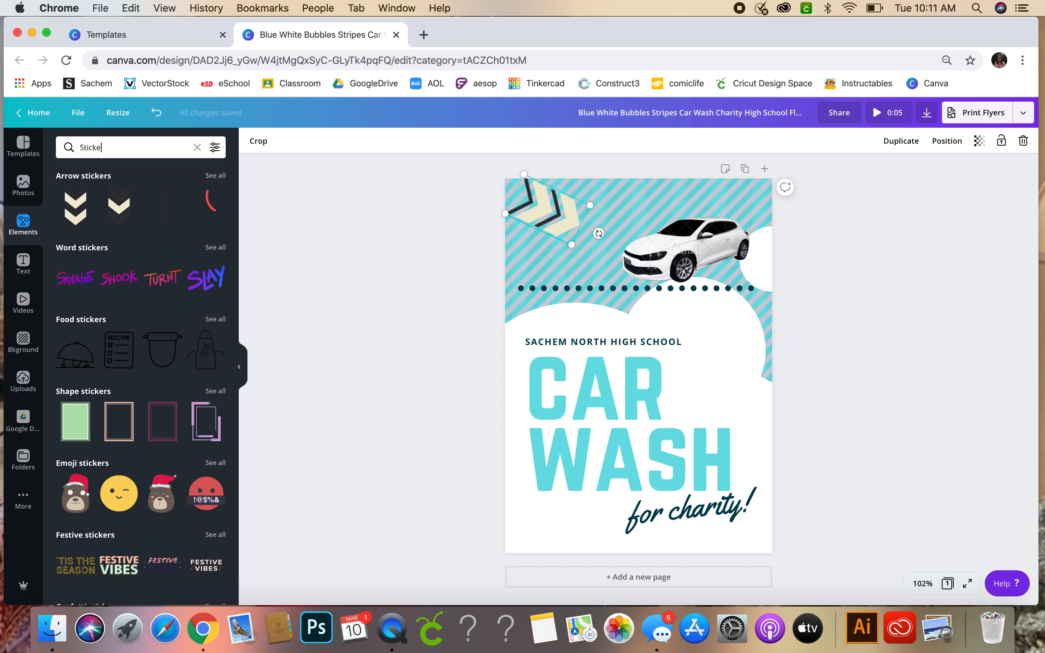
key(BackSpace)
key(BackSpace)
text(hearts)
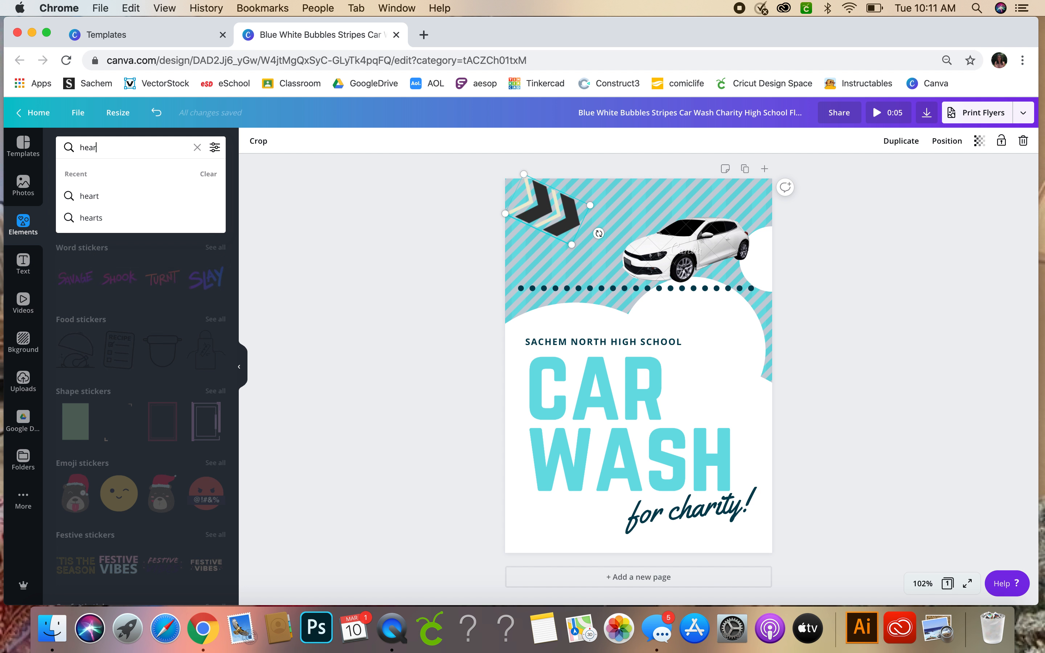
click(94, 196)
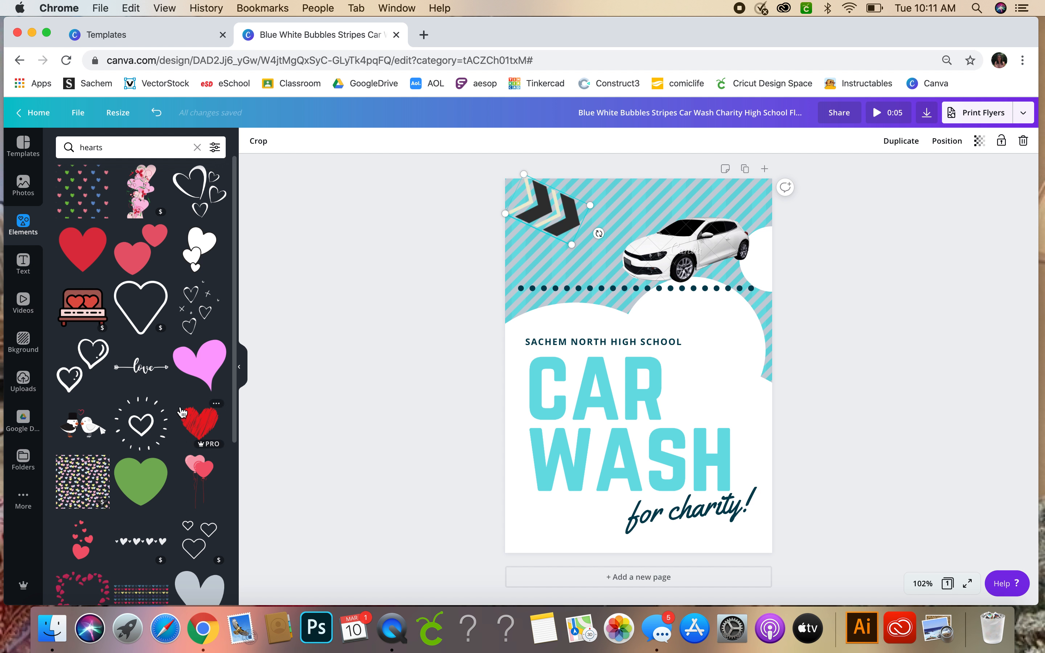
scroll(182, 410, down, 3)
scroll(183, 410, down, 10)
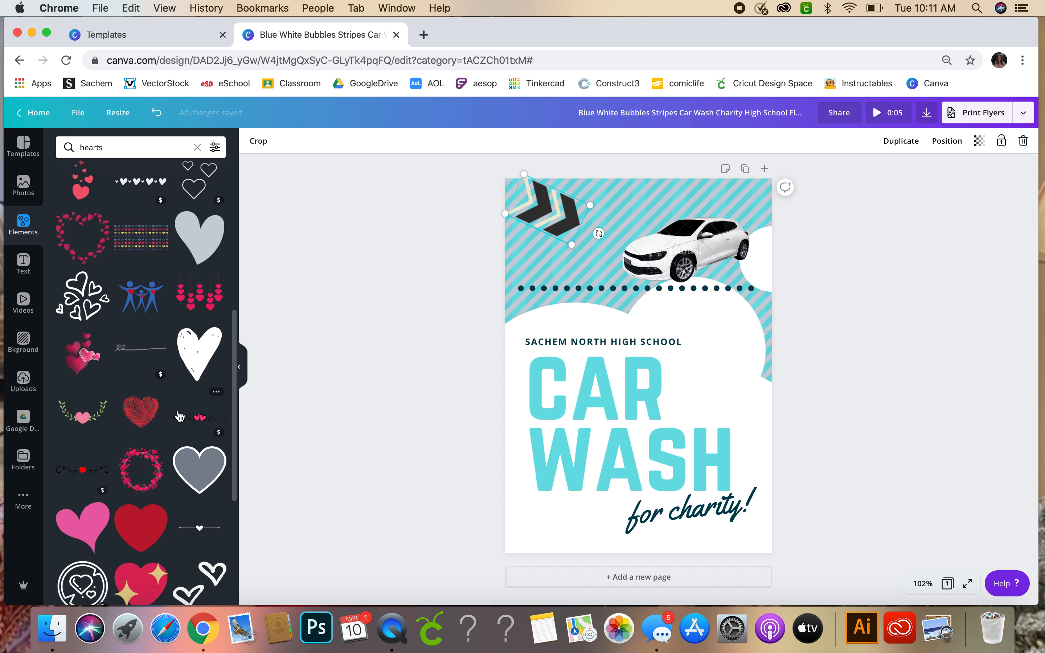
Add the yellow-and-green pie chart from the full set of charts and set Item 1's value to 30.
click(23, 223)
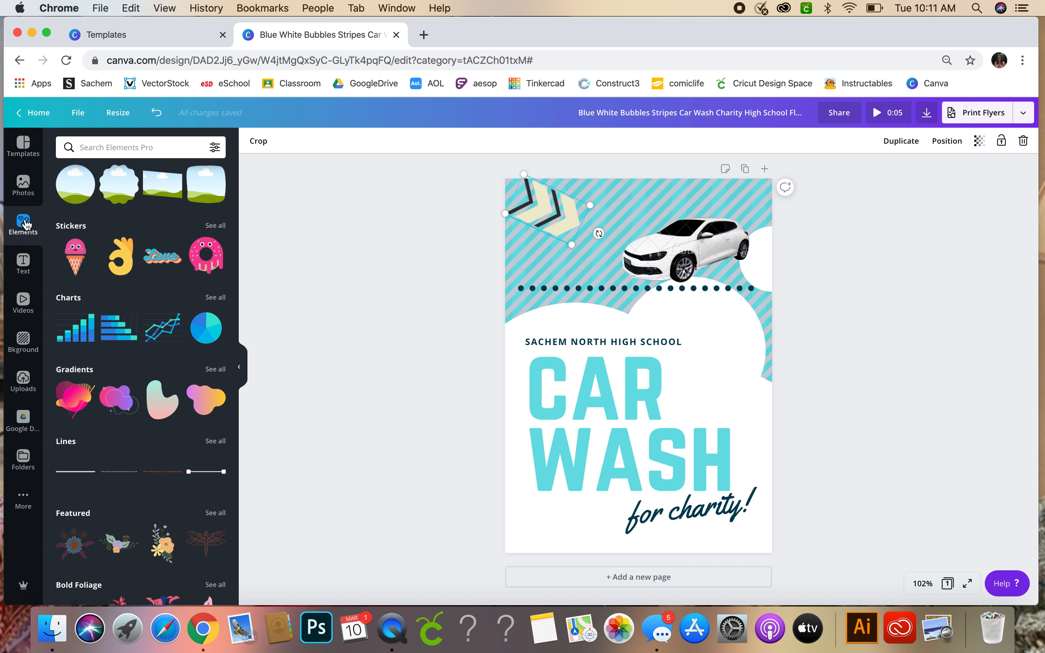
click(216, 298)
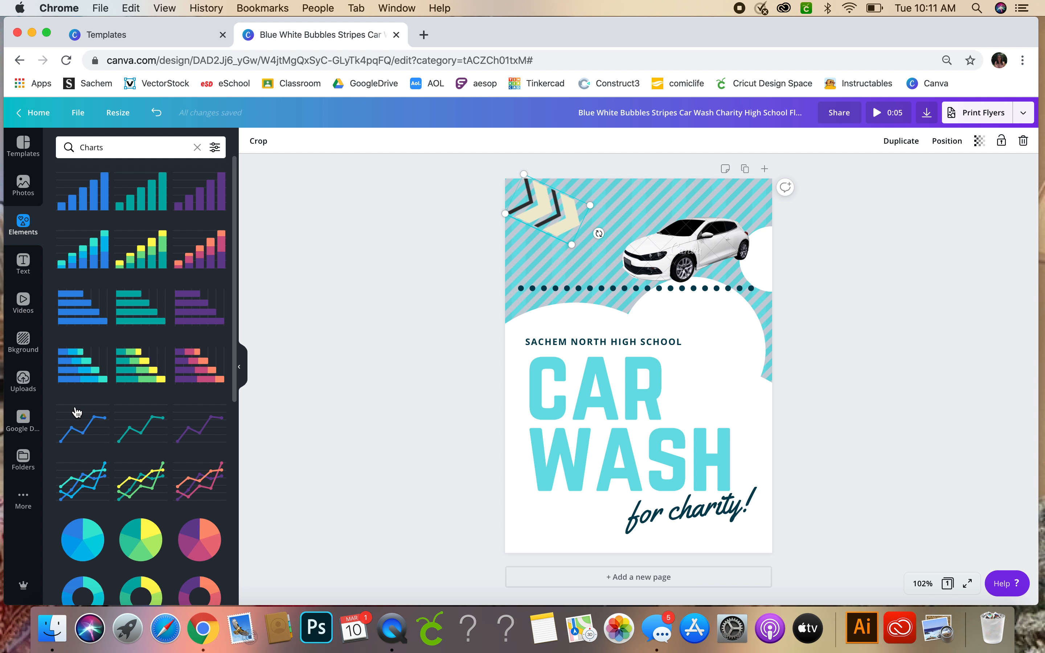
scroll(77, 412, down, 5)
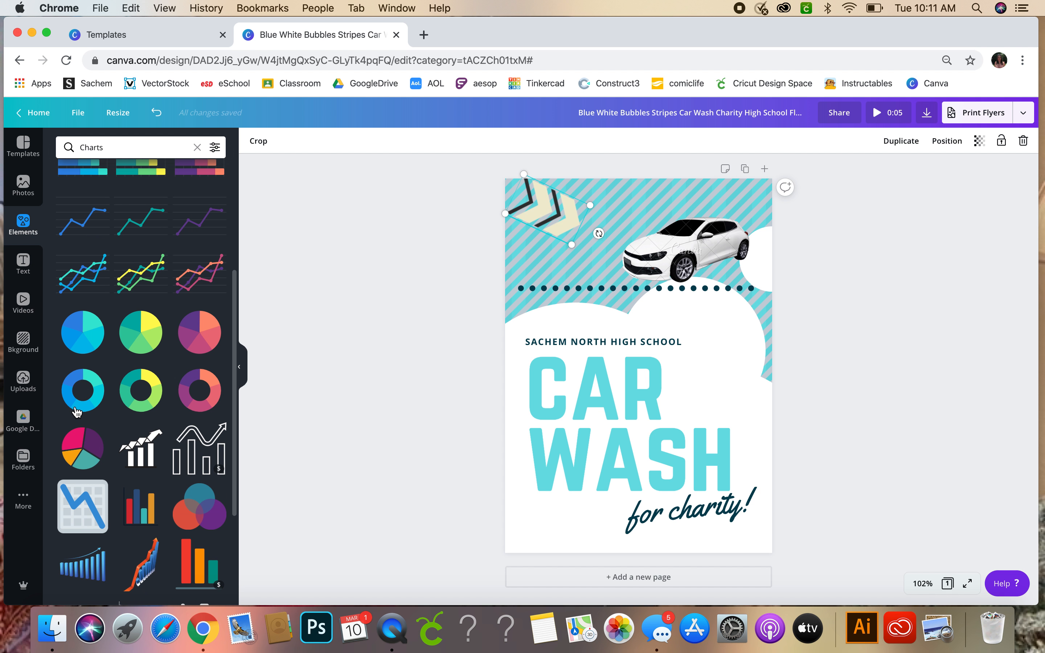
click(145, 341)
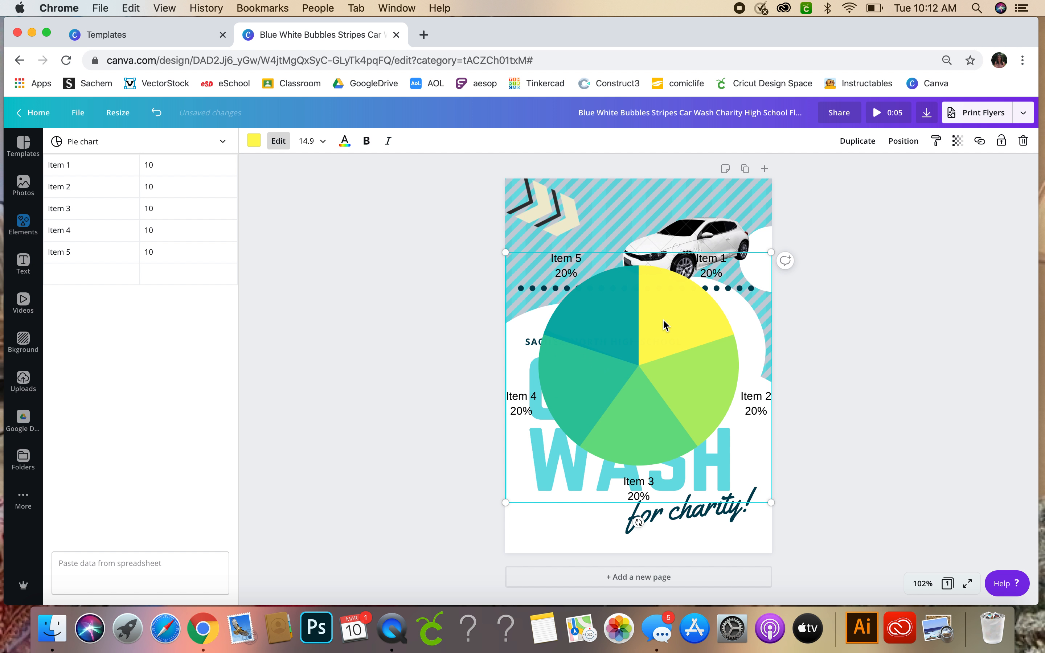
click(153, 163)
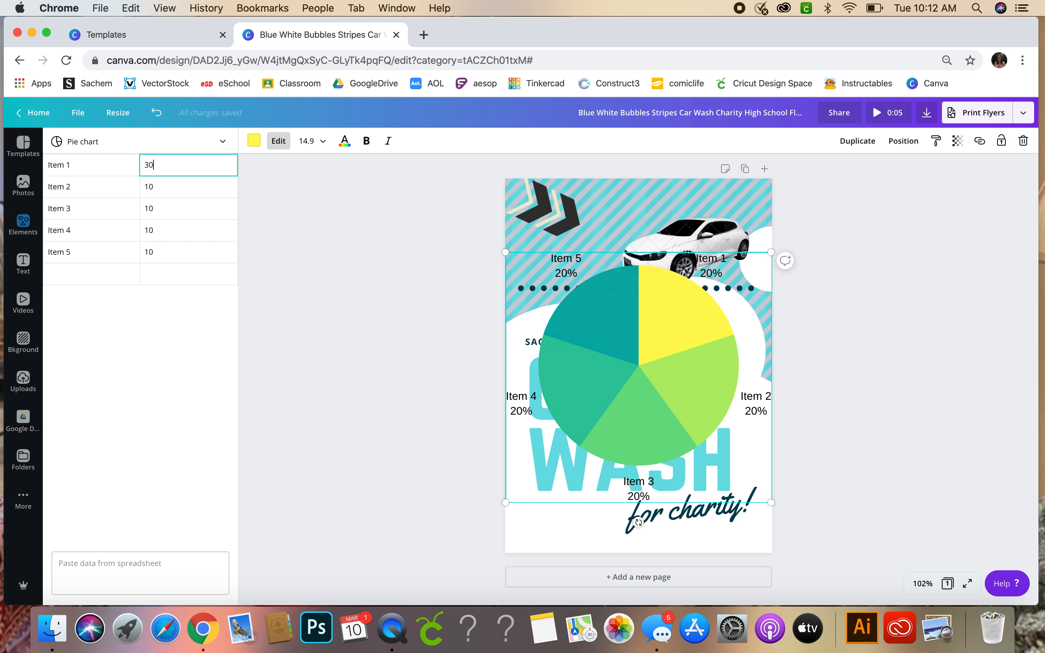
Clear Item 2's value in the pie chart data and add a new row labelled "Item 63".
click(151, 188)
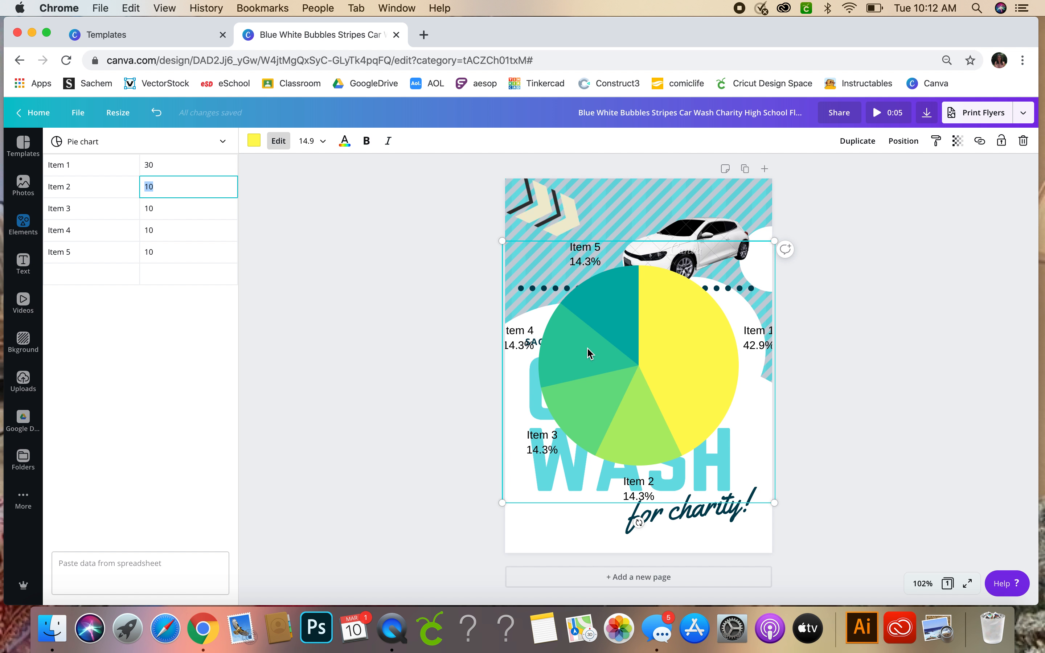
key(BackSpace)
drag(659, 343, 668, 285)
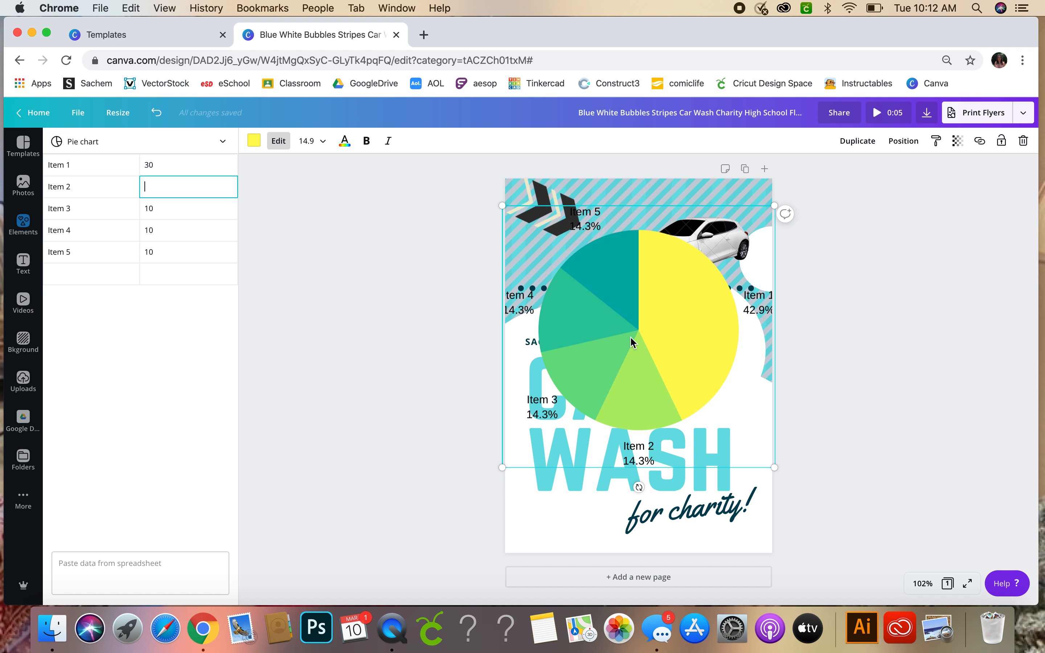
click(72, 271)
text(Item 63)
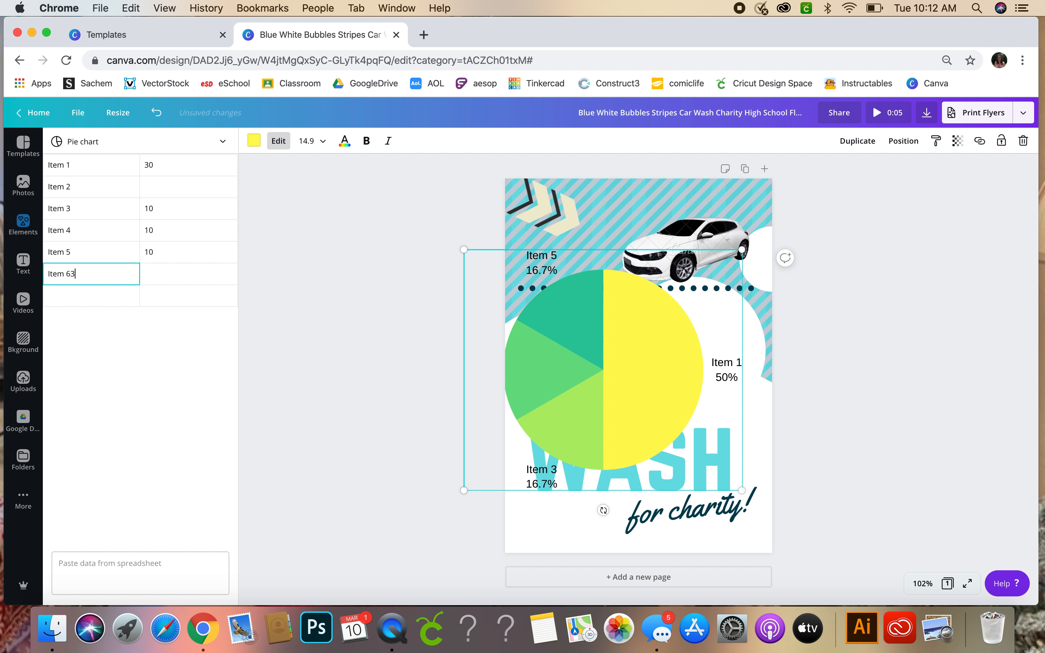
Set Item 2's value in the pie chart data to 10.
click(175, 190)
click(180, 271)
click(152, 186)
text(10)
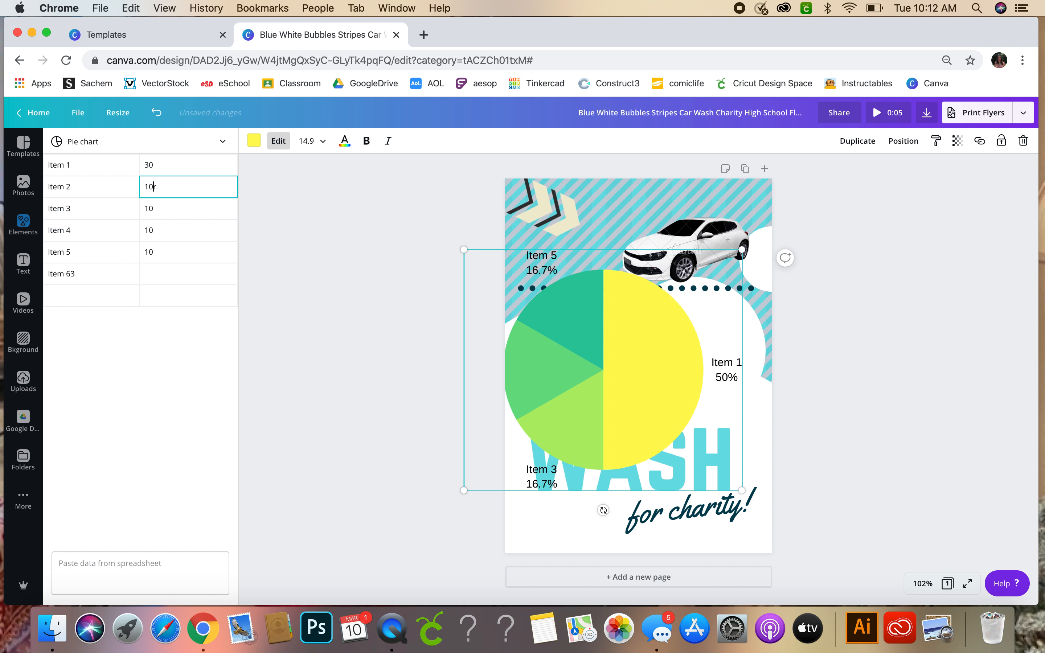
Close the chart data and delete the pie chart from the flyer.
click(425, 256)
click(595, 333)
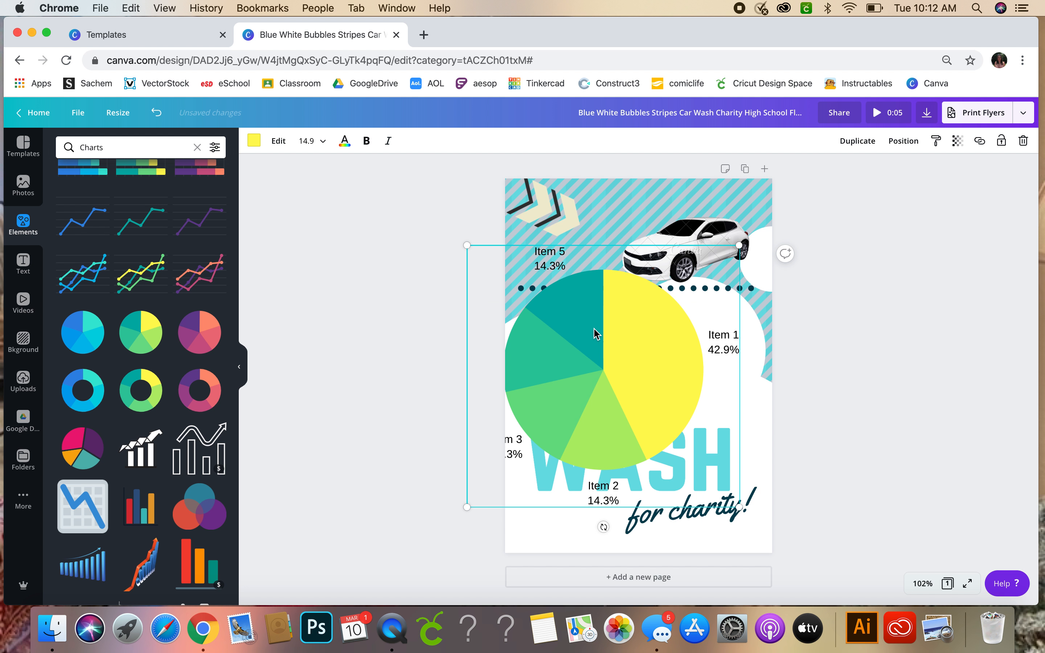
key(Delete)
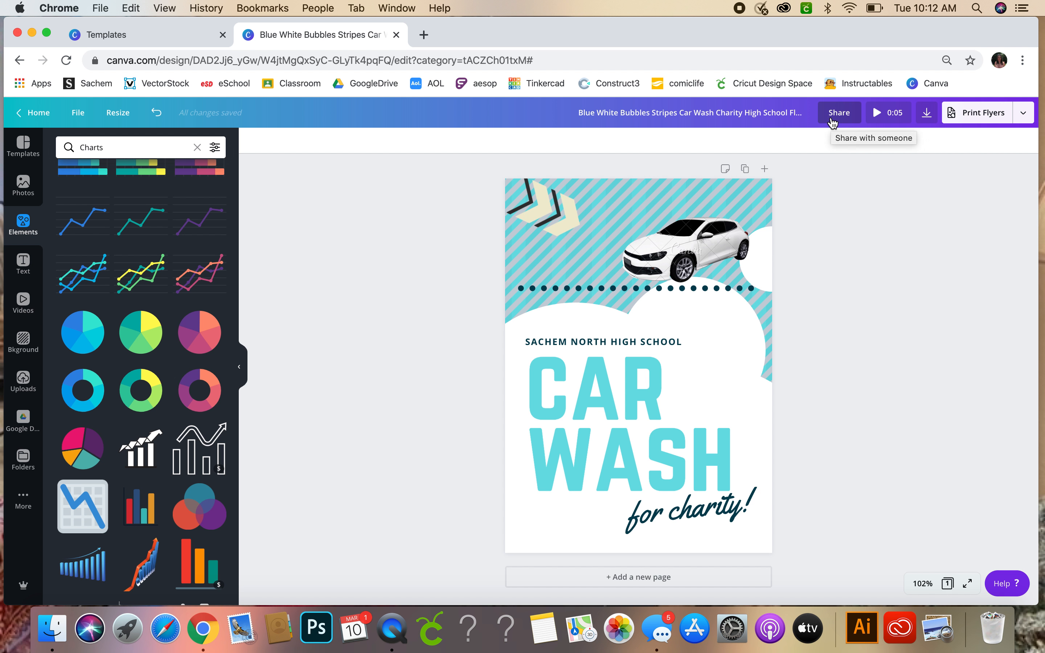
Check the design's sharing options and download the flyer as a free watermarked PNG draft.
click(843, 115)
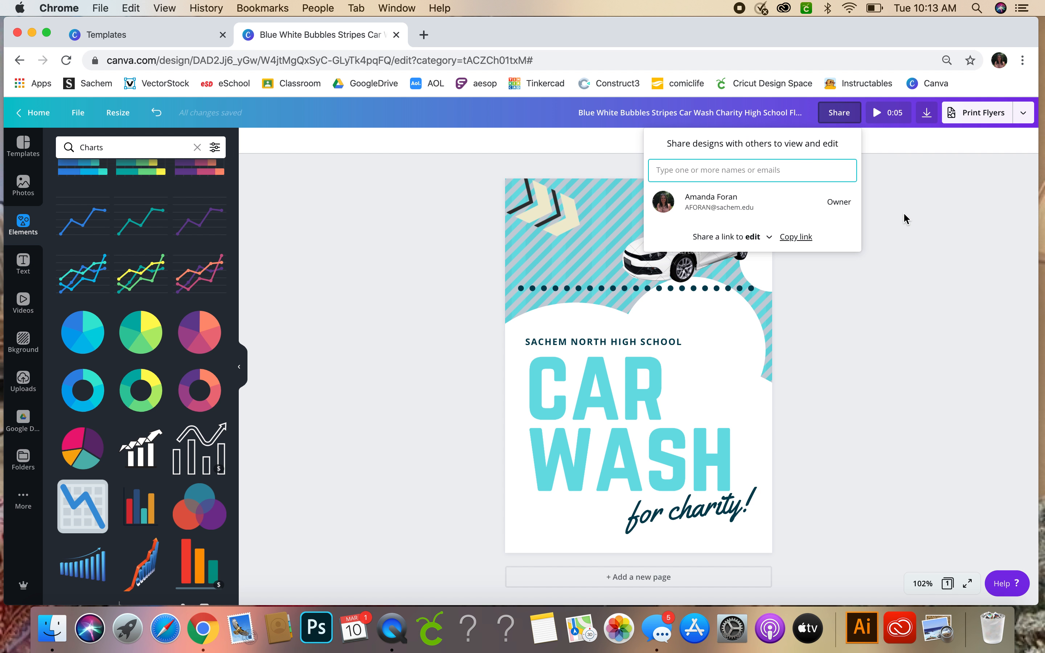
click(927, 114)
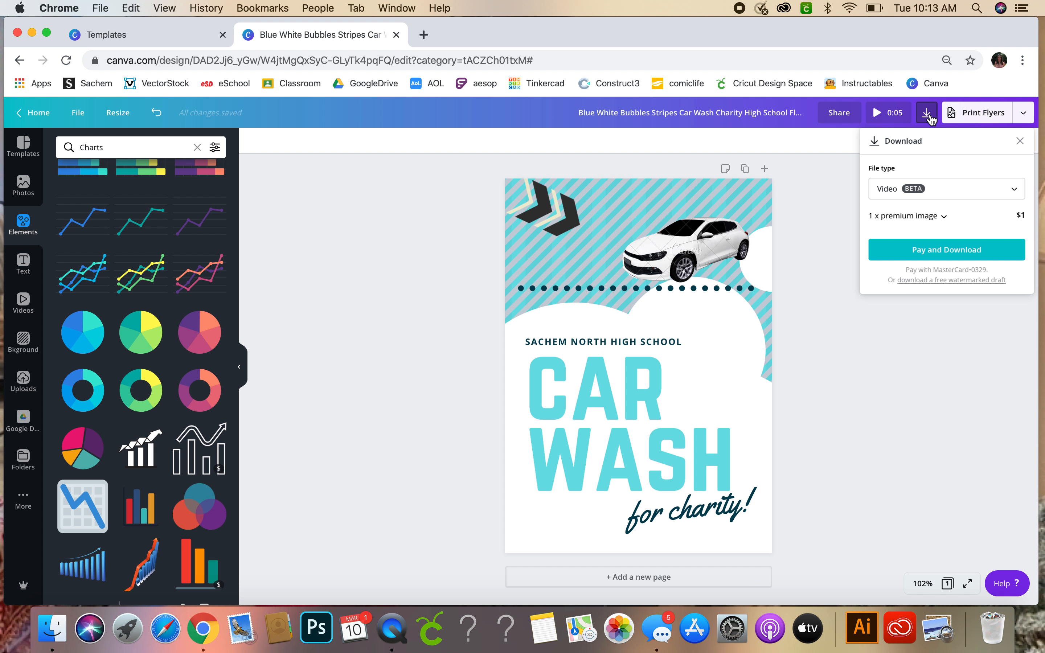
click(1015, 193)
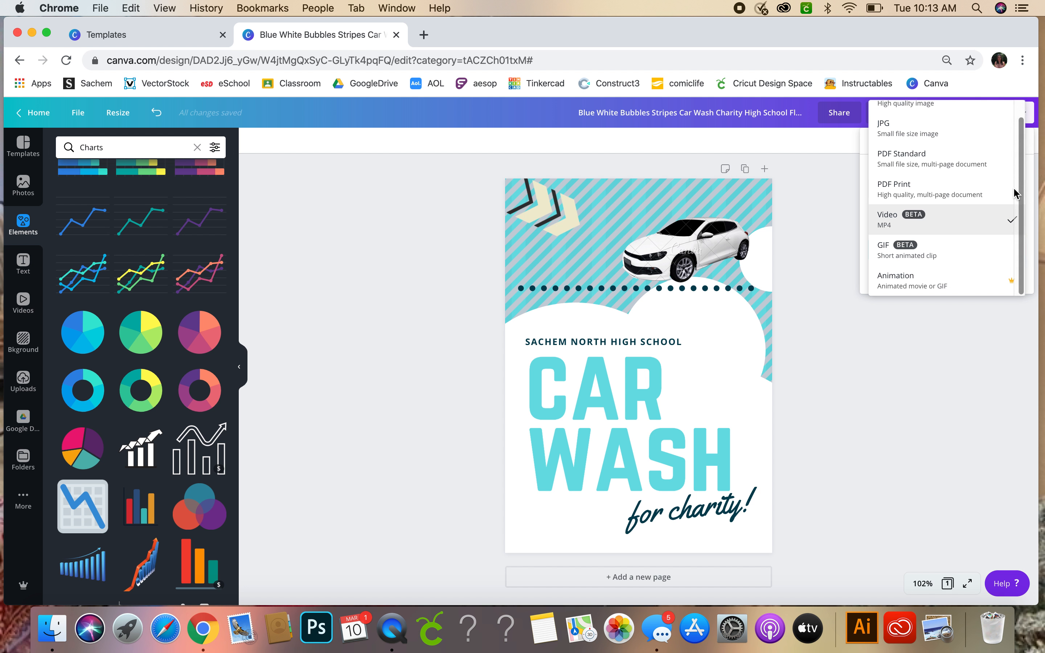
scroll(978, 121, up, 1)
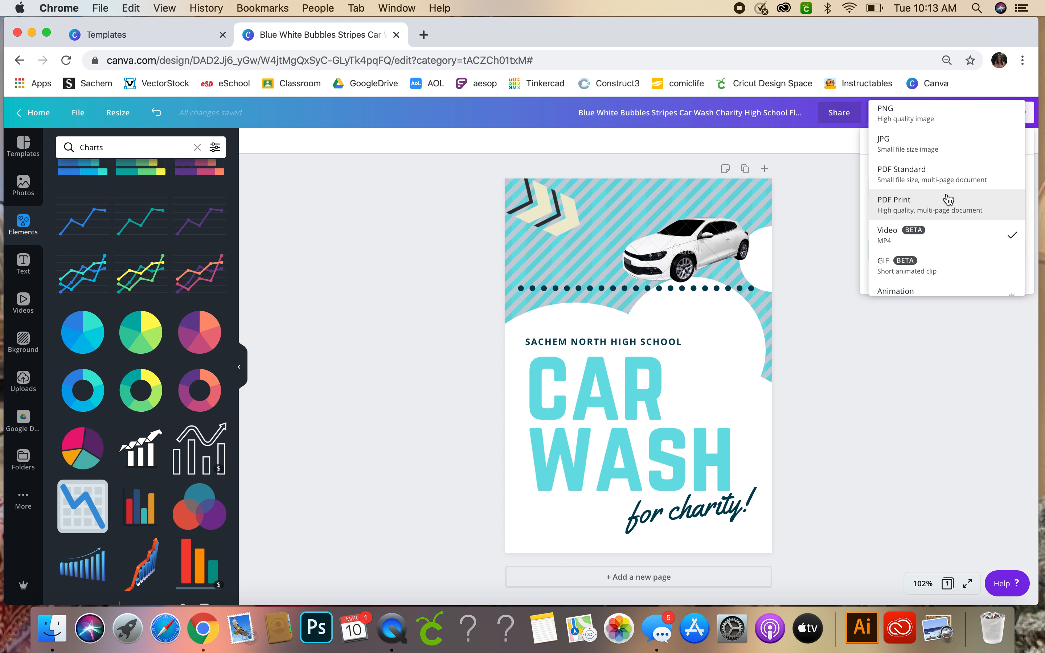
click(947, 124)
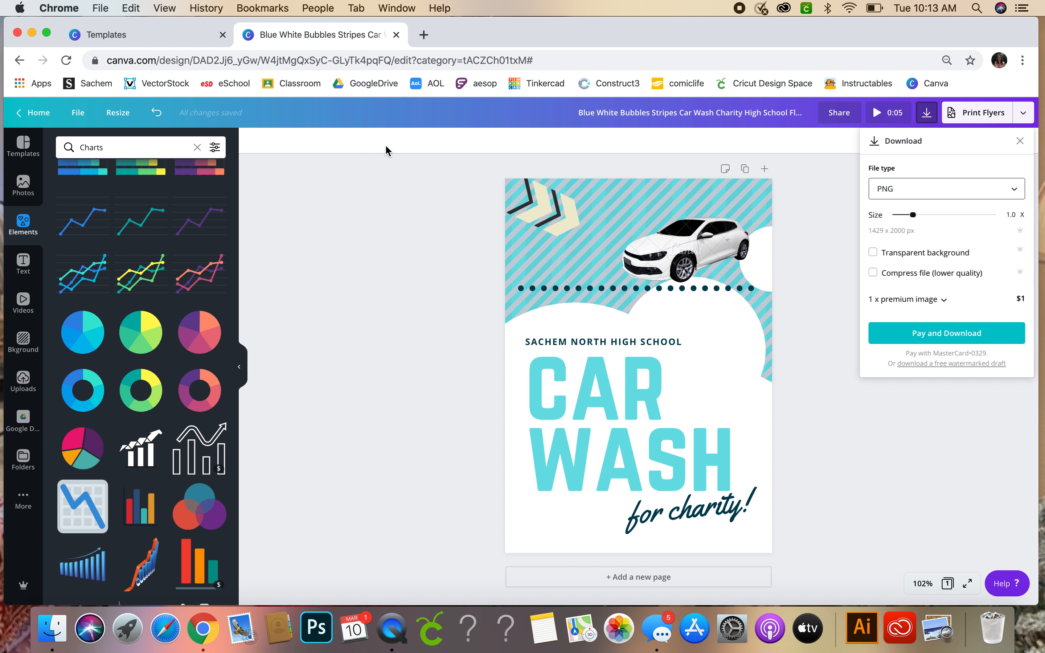
click(938, 365)
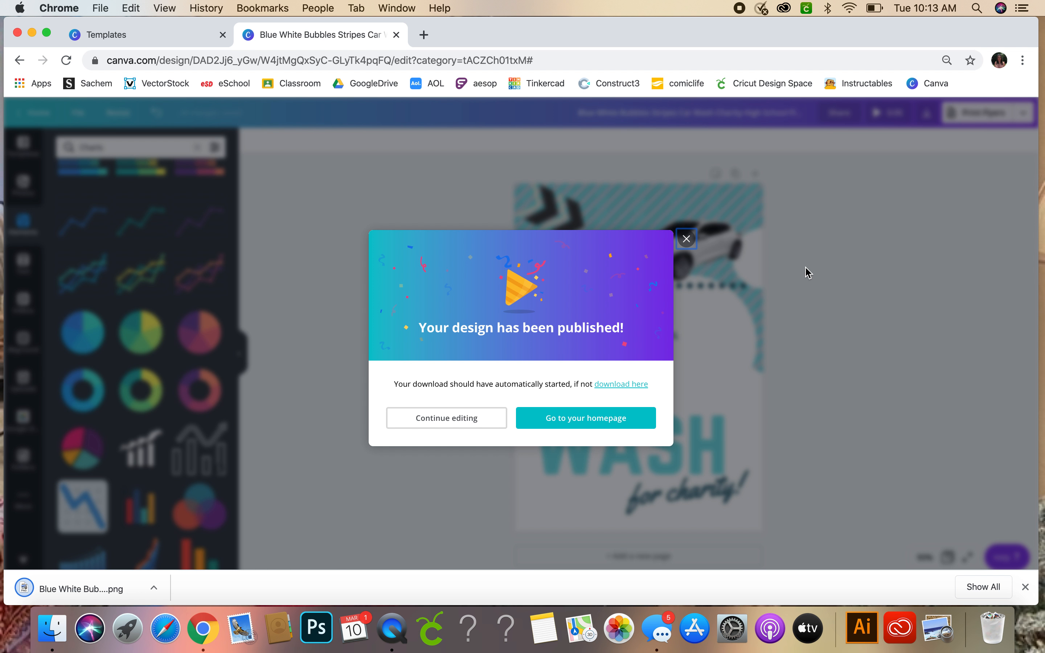
Place the downloaded flyer PNG on the desktop, then open it in Preview to check it and close it.
drag(585, 41, 671, 25)
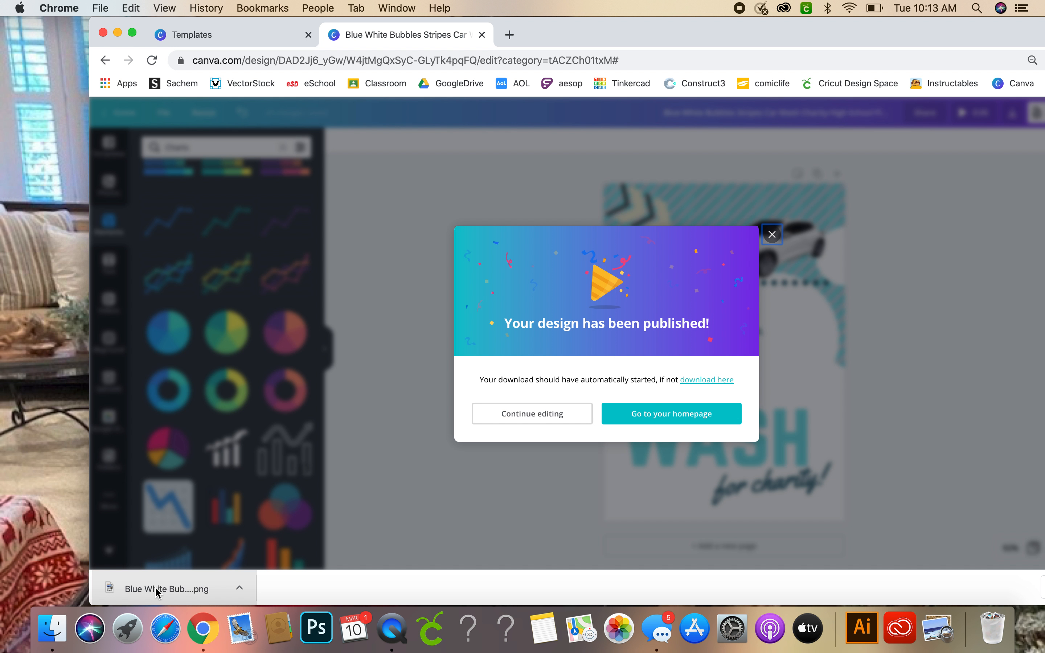
drag(157, 592, 55, 436)
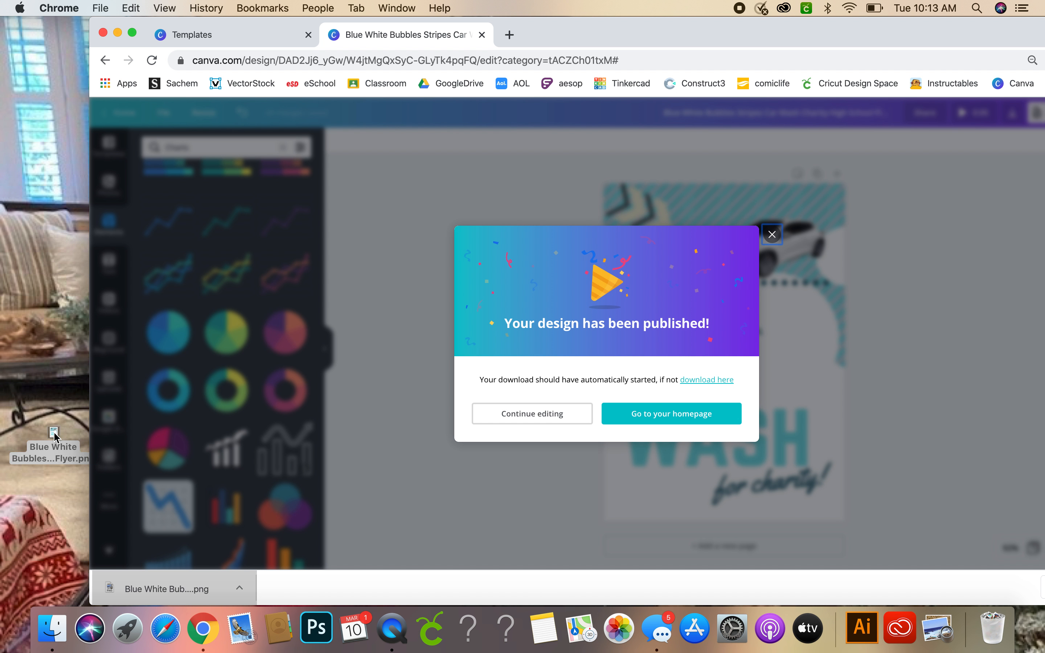
double_click(54, 433)
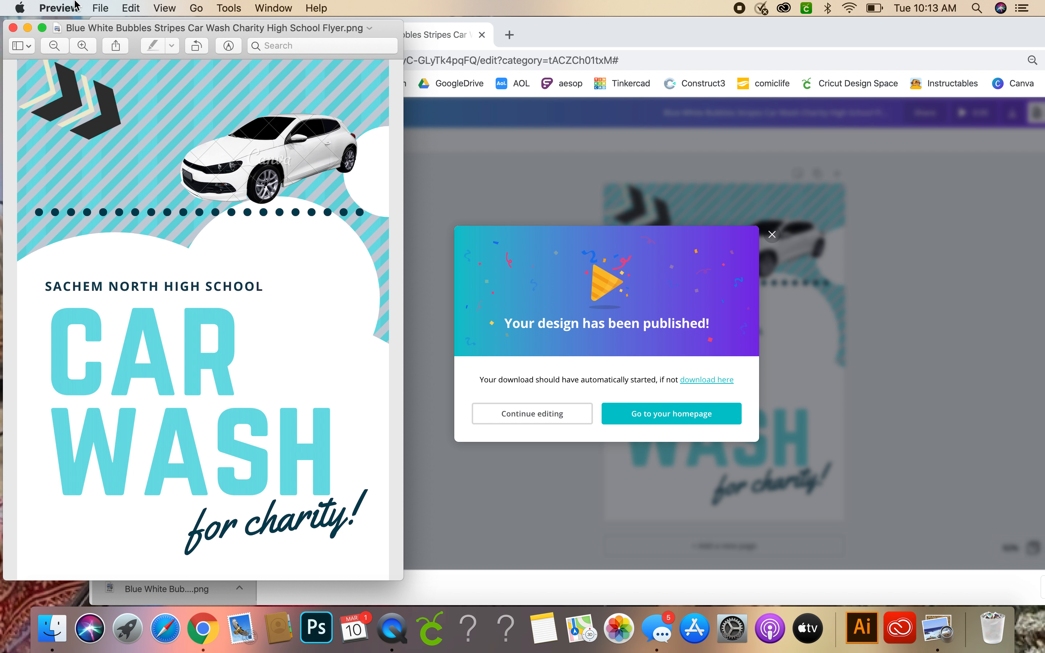
click(13, 29)
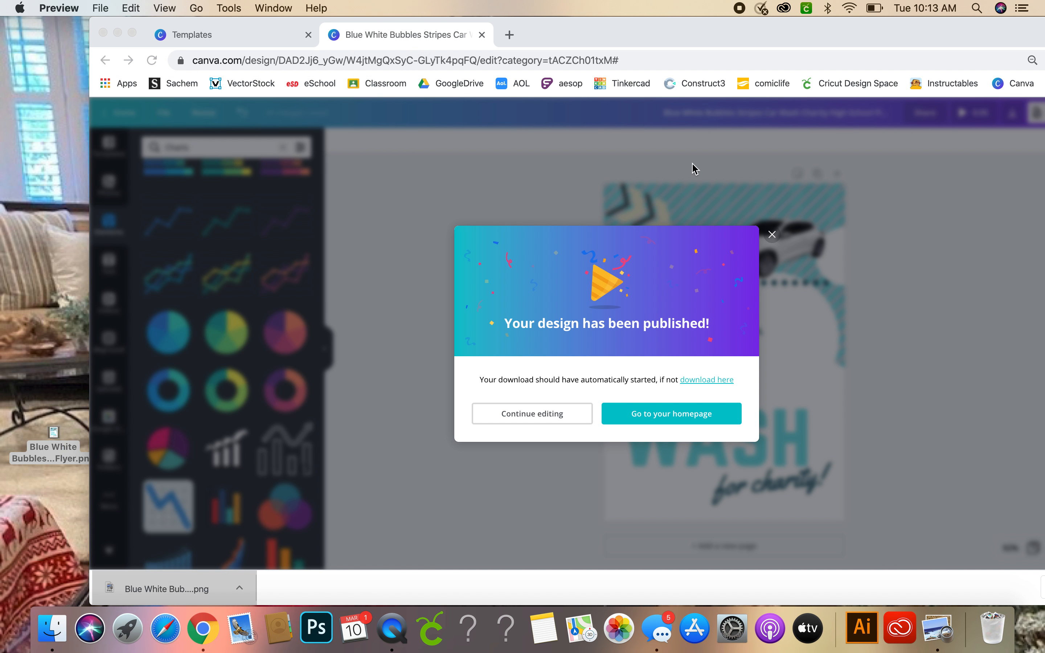
Dismiss the publishing confirmation and download the flyer as a free watermarked draft with the Video file type.
click(777, 219)
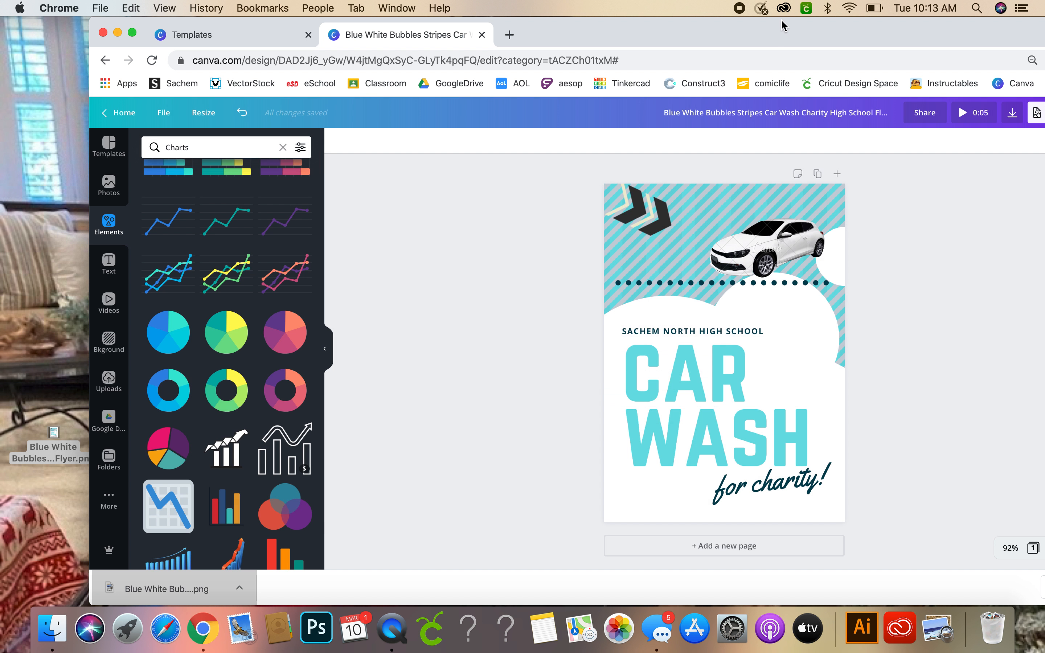
drag(782, 22, 673, 20)
drag(857, 43, 880, 40)
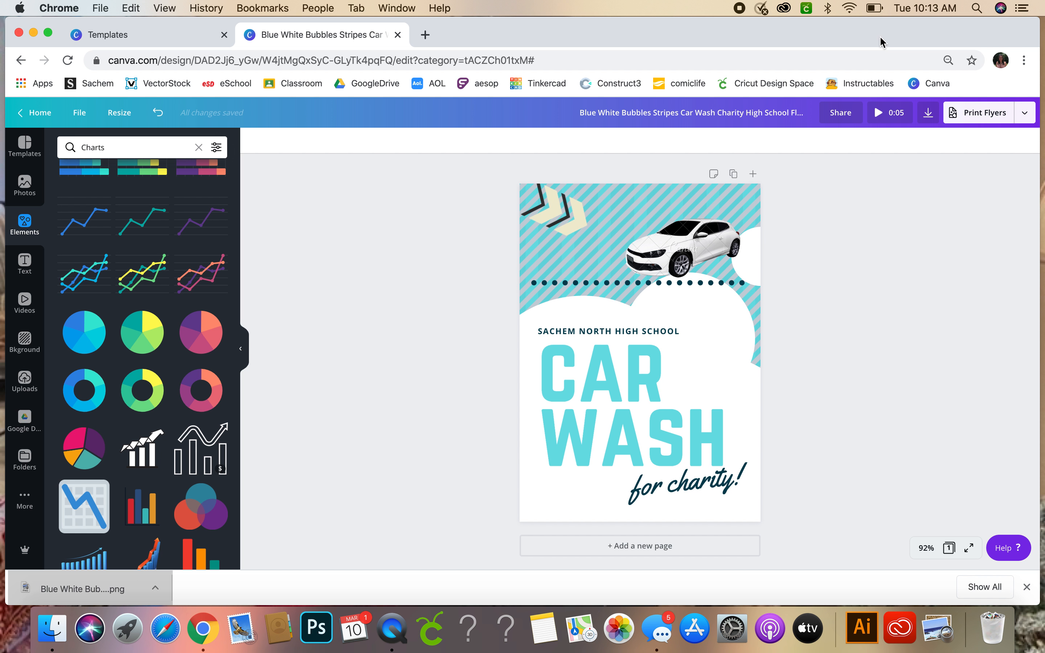
click(929, 113)
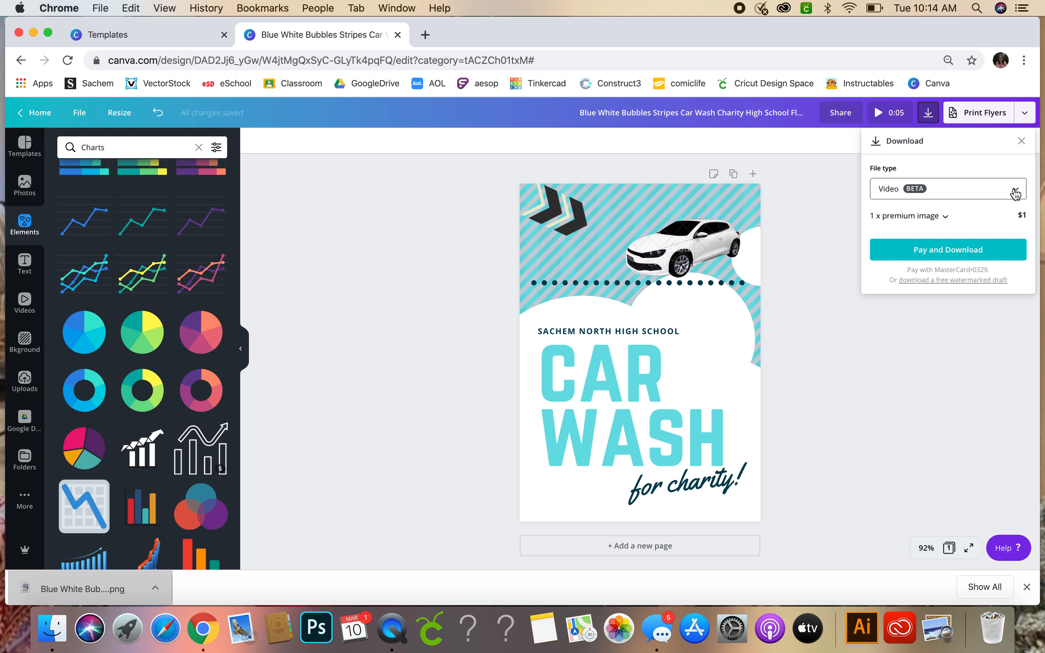
click(956, 280)
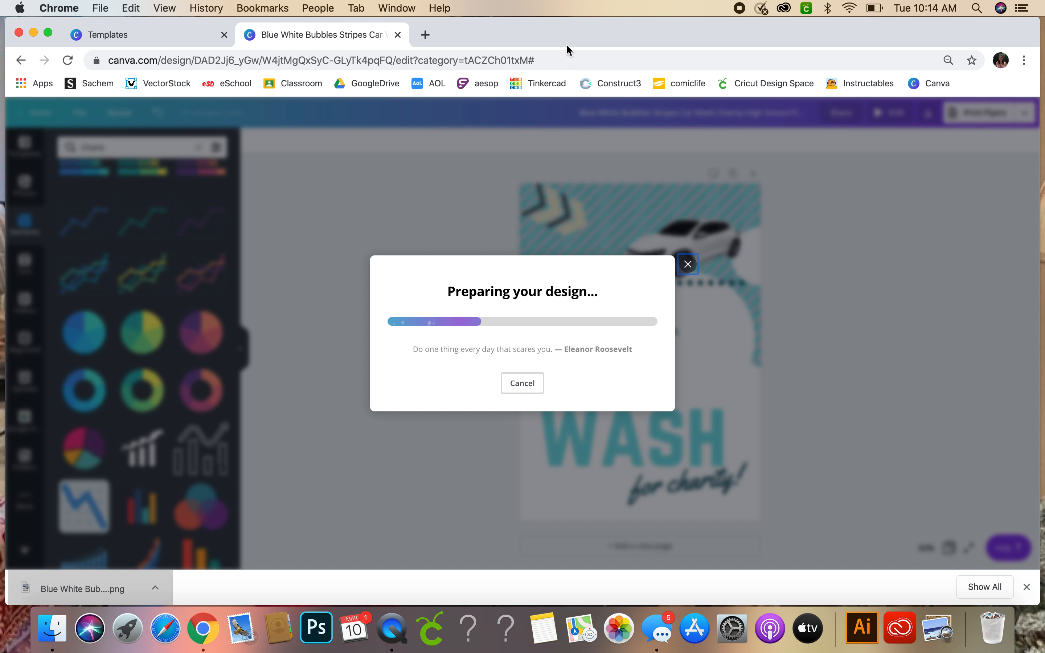
Open the downloaded flyer MP4 in QuickTime Player and play it.
drag(555, 38, 611, 39)
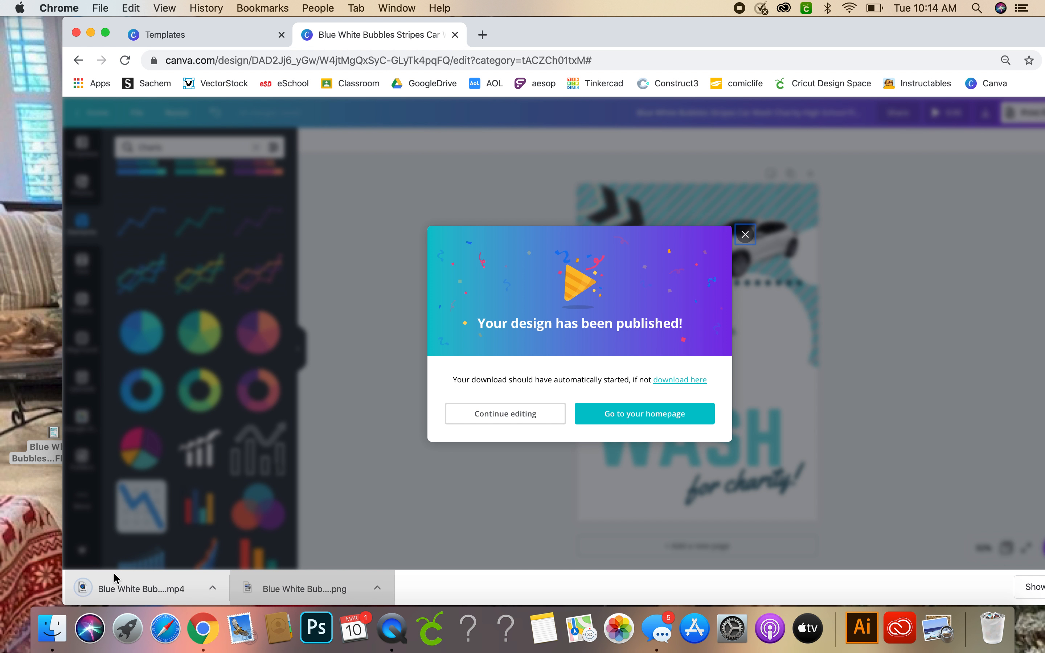
click(123, 590)
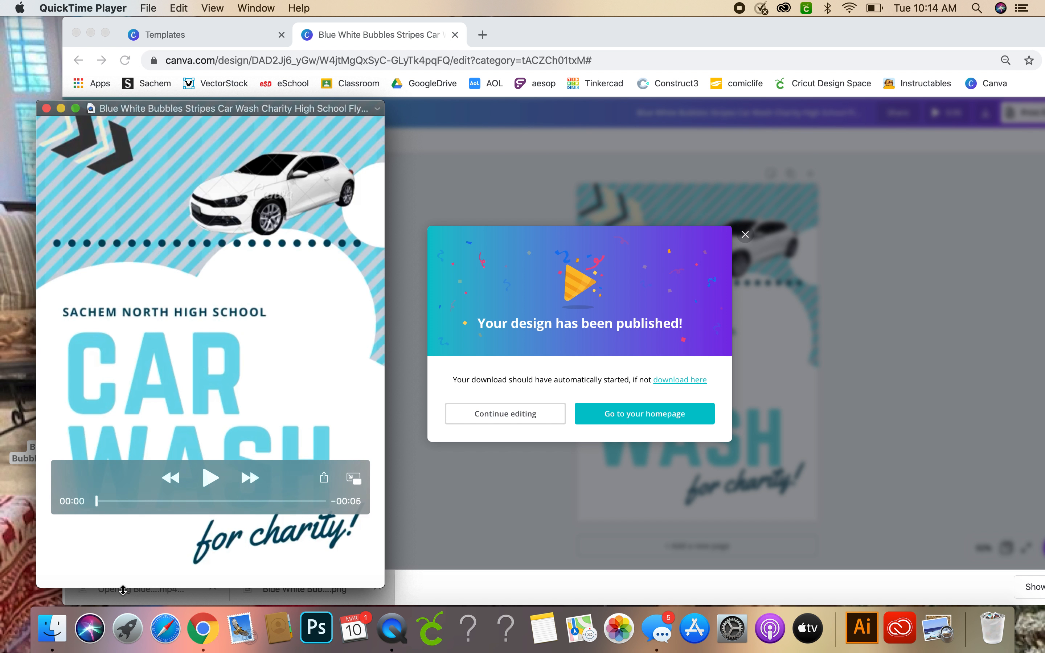
click(207, 477)
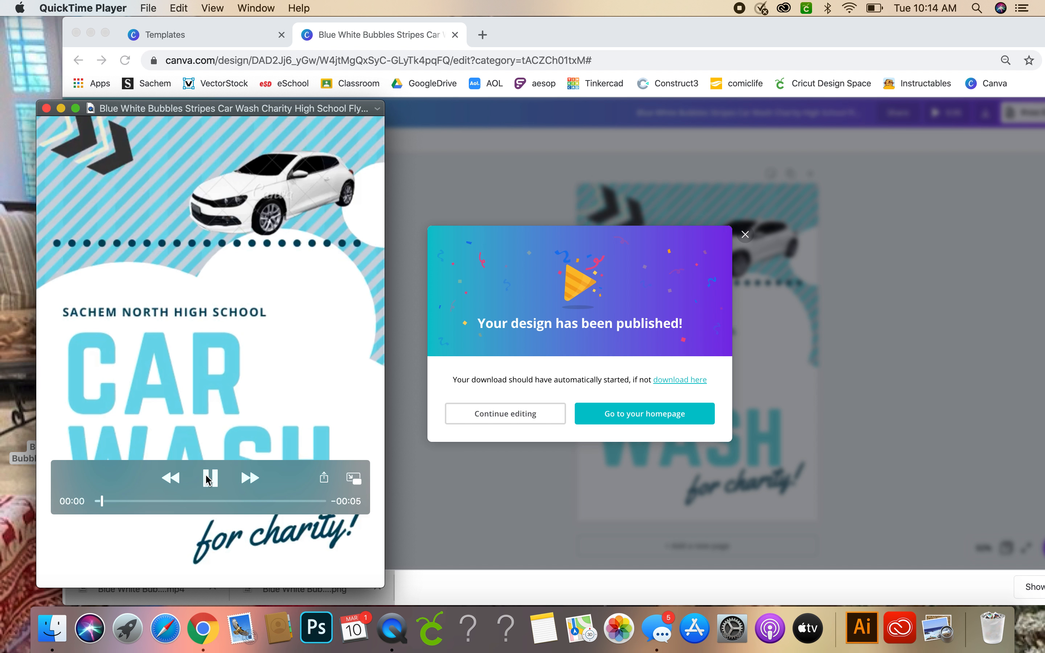